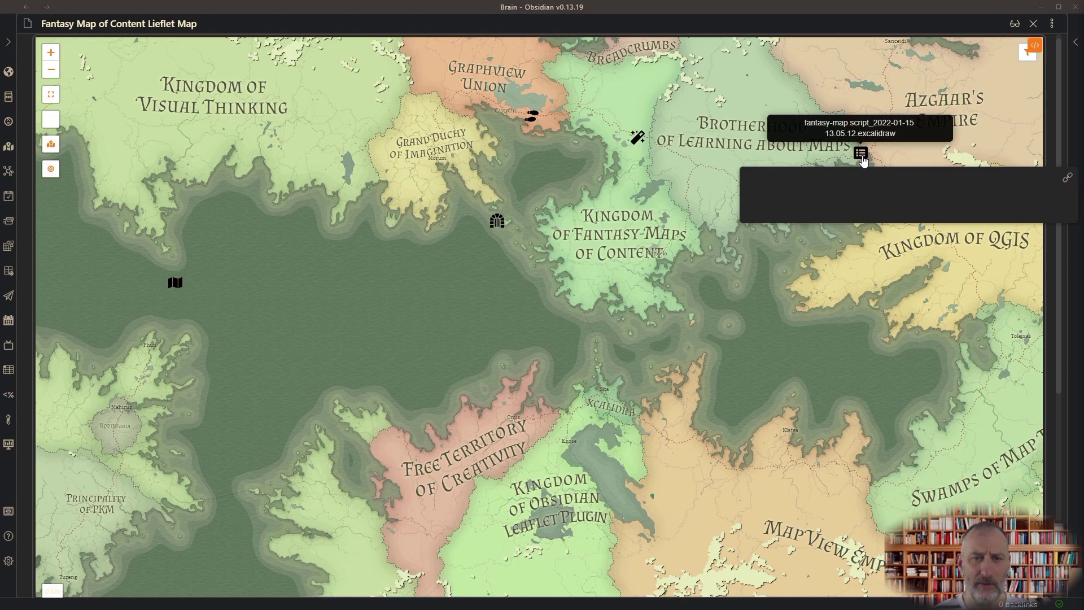
# - Open the Excalidraw drawing from its map marker, then return to the fantasy map note
pyautogui.click(862, 158)
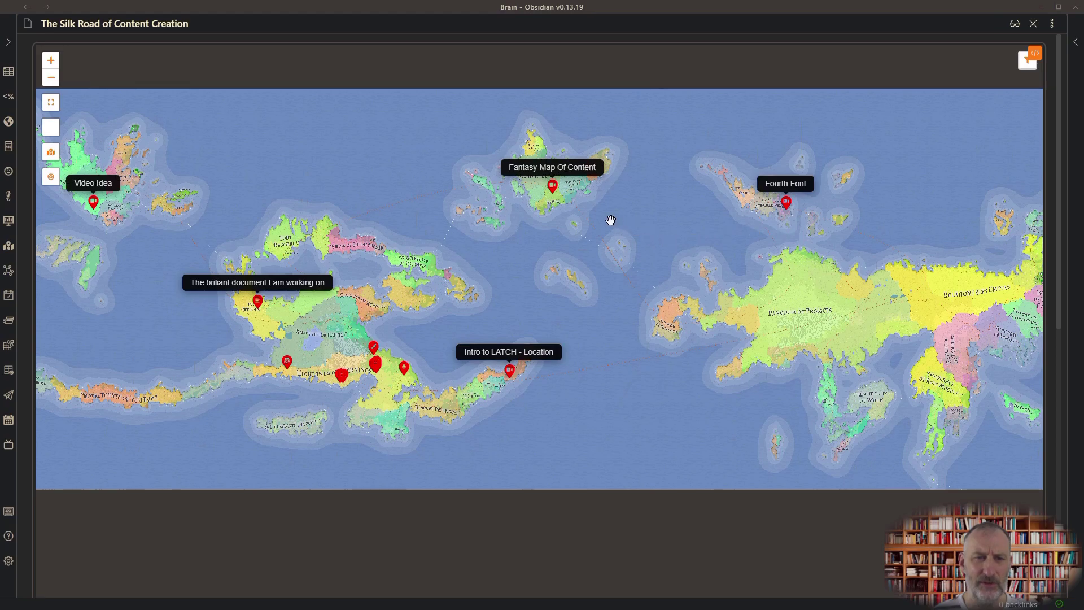
# - Move the Fantasy-Map Of Content pin onto another island
pyautogui.scroll(1, 608, 218)
pyautogui.scroll(1, 578, 208)
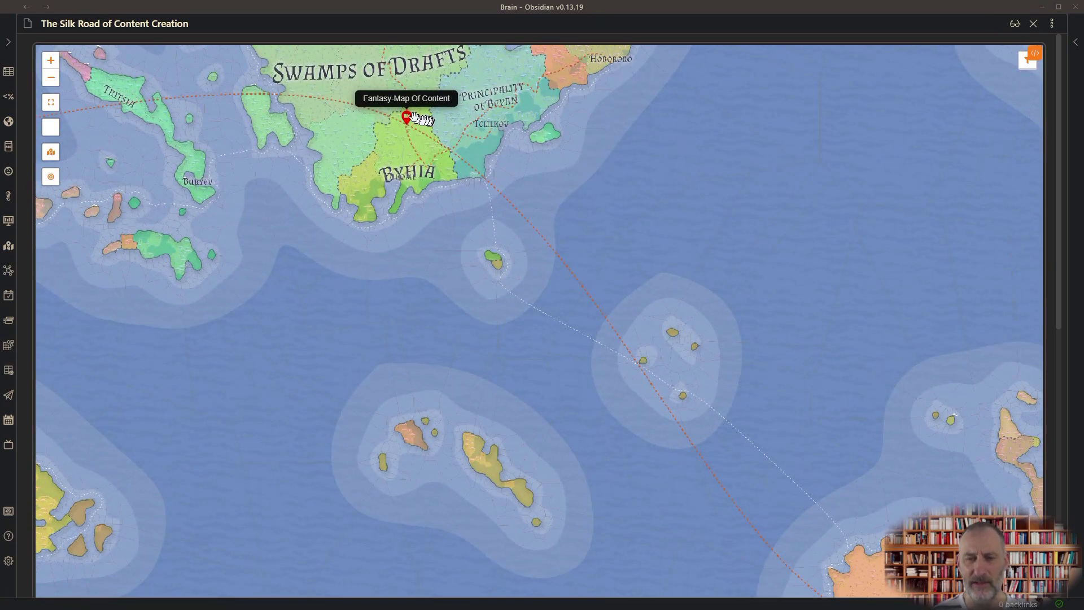
pyautogui.moveTo(552, 185)
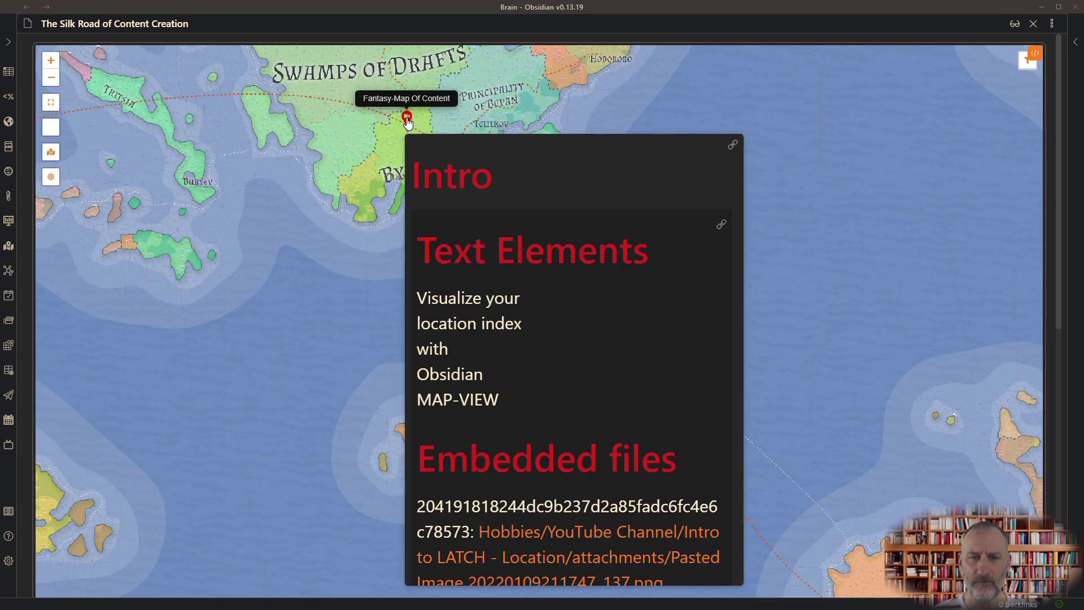
pyautogui.moveTo(408, 119); pyautogui.dragTo(794, 417)
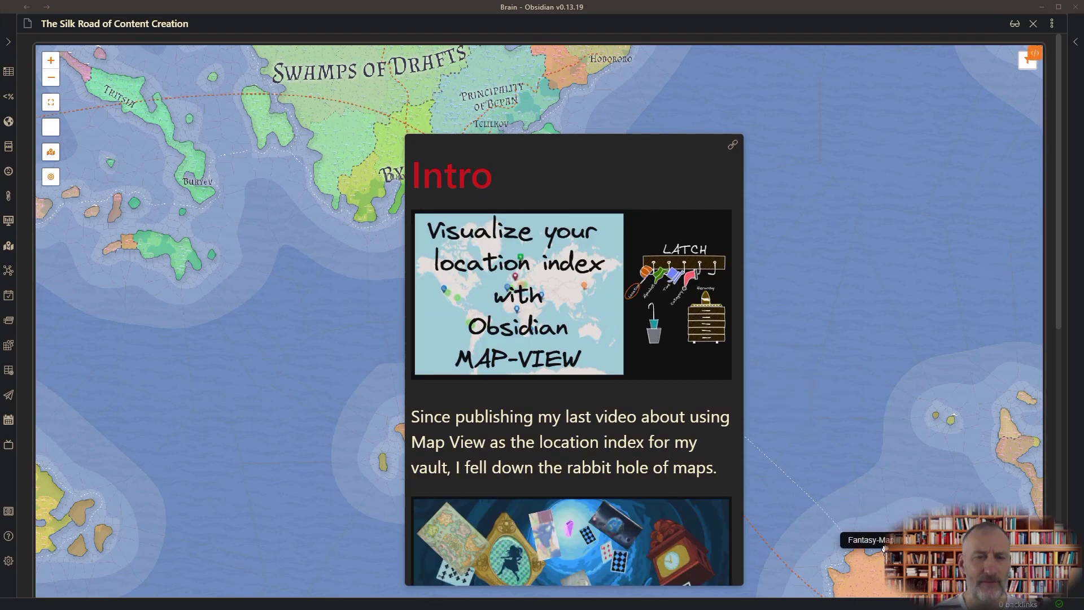
pyautogui.scroll(-1, 867, 531)
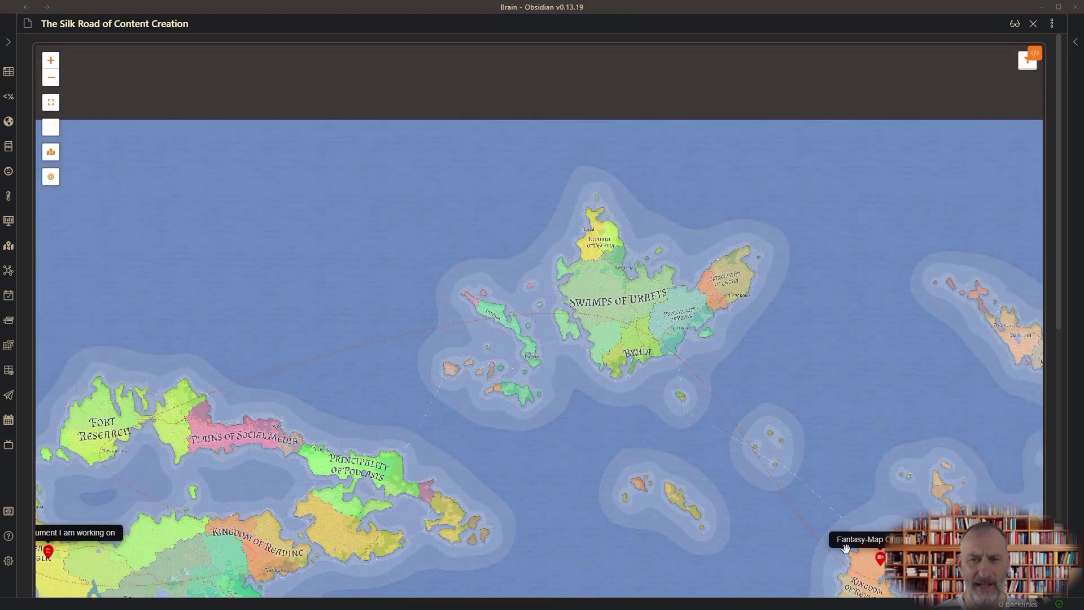
pyautogui.moveTo(868, 531); pyautogui.dragTo(700, 507)
# - Move Fourth Font into open sea and Intro to LATCH into Highlands of Learning
pyautogui.scroll(1, 699, 506)
pyautogui.scroll(1, 700, 507)
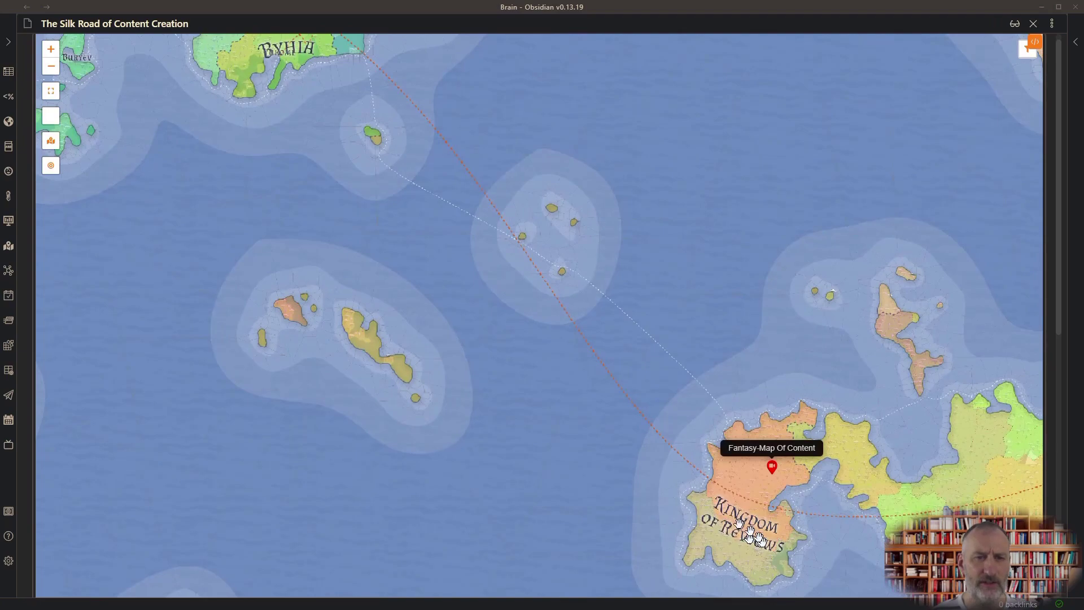
pyautogui.moveTo(944, 450); pyautogui.dragTo(734, 472)
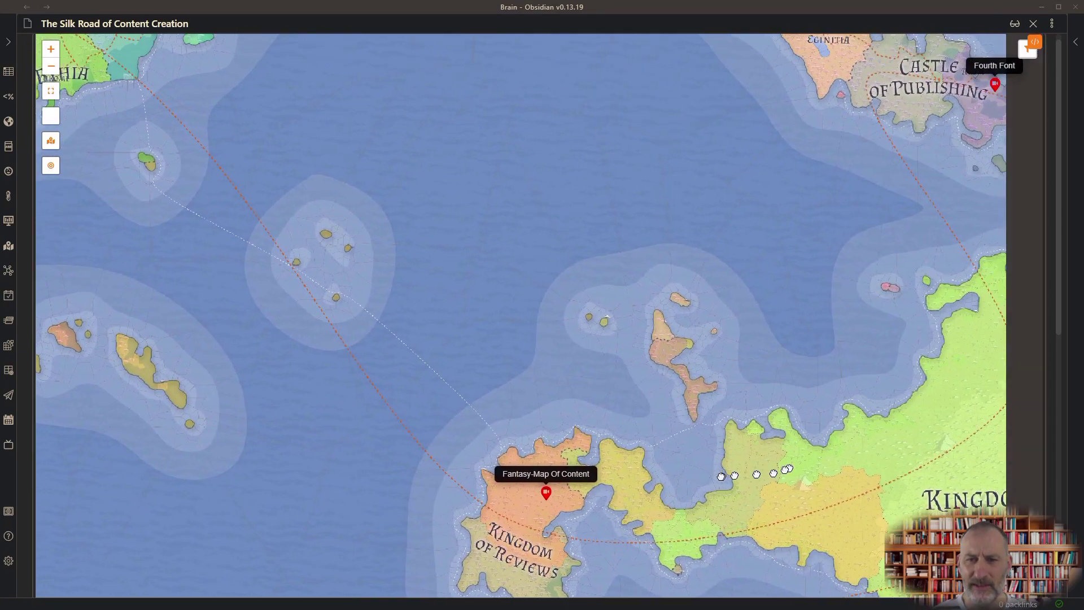
pyautogui.moveTo(878, 240)
pyautogui.mouseDown()
pyautogui.moveTo(759, 252)
pyautogui.moveTo(741, 310)
pyautogui.mouseUp()
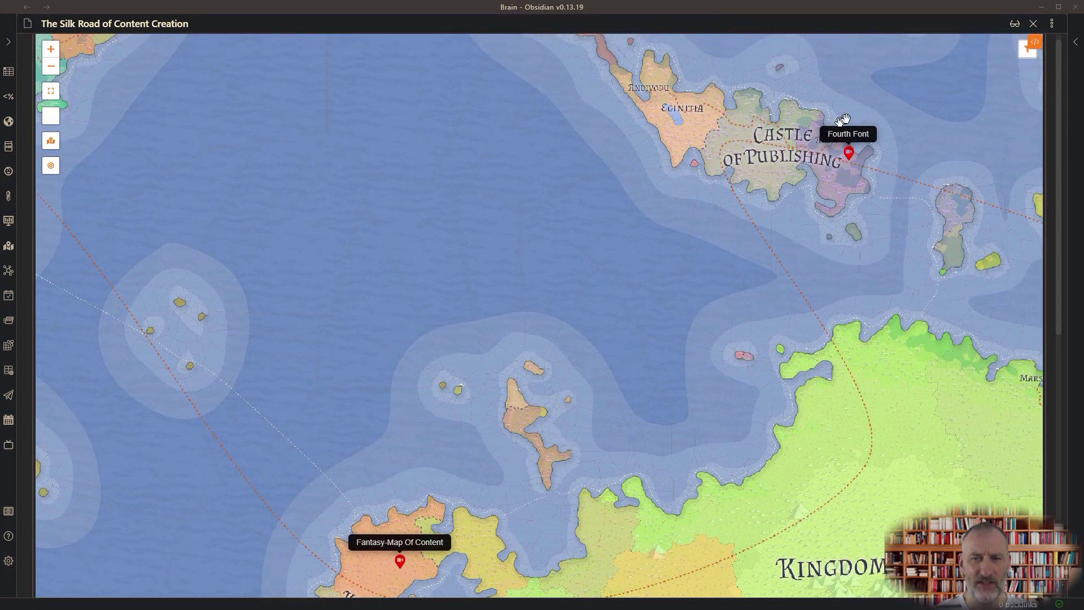
pyautogui.moveTo(815, 230); pyautogui.dragTo(726, 141)
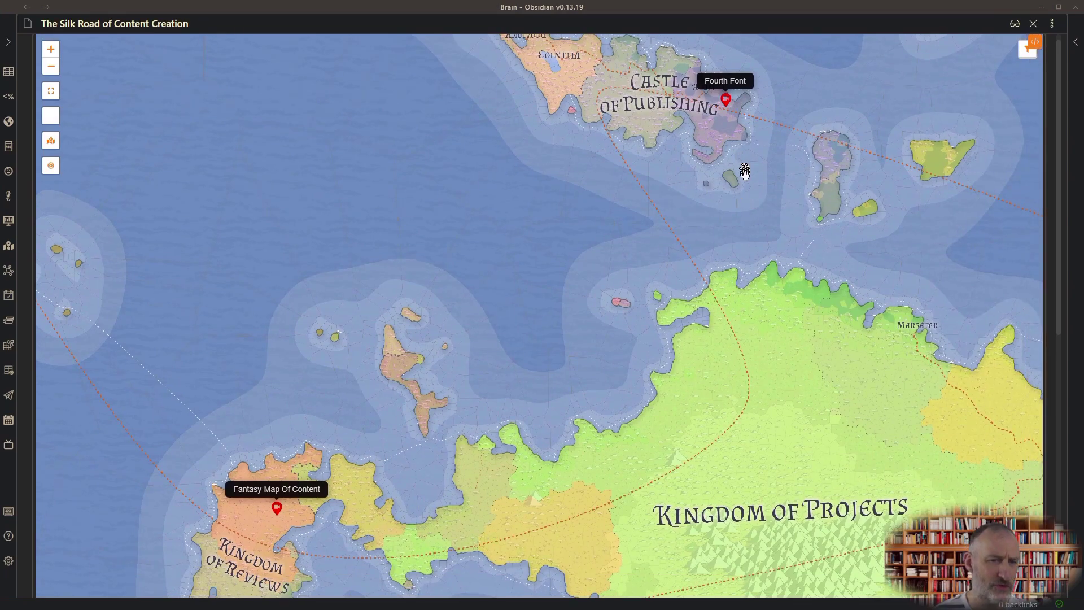
pyautogui.scroll(-1, 740, 145)
pyautogui.moveTo(743, 364); pyautogui.dragTo(770, 303)
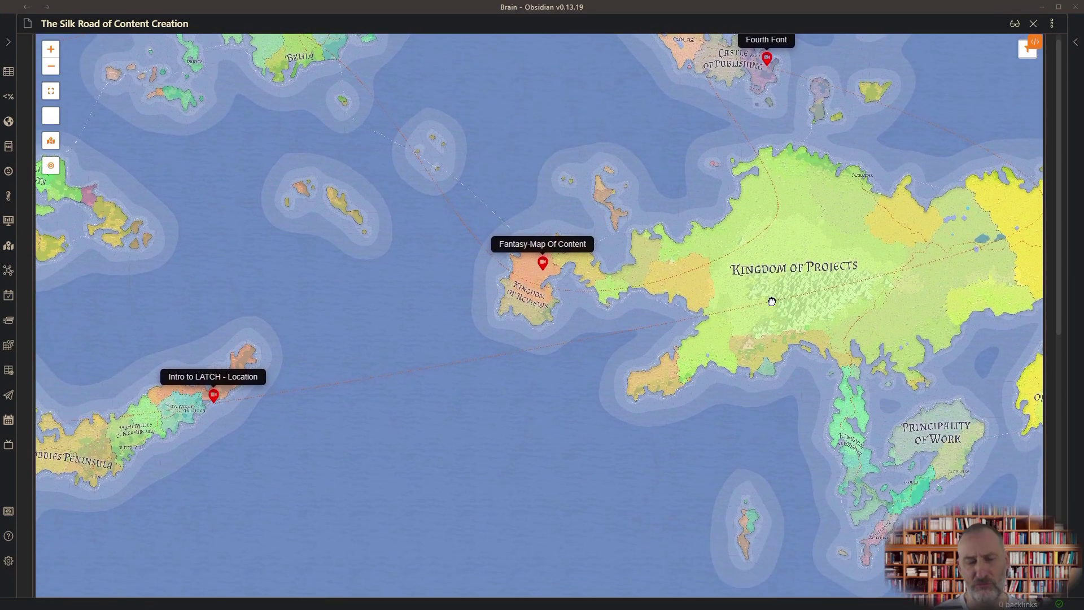
pyautogui.moveTo(769, 80)
pyautogui.mouseDown()
pyautogui.moveTo(617, 346)
pyautogui.moveTo(390, 368)
pyautogui.moveTo(378, 388)
pyautogui.moveTo(293, 404)
pyautogui.mouseUp()
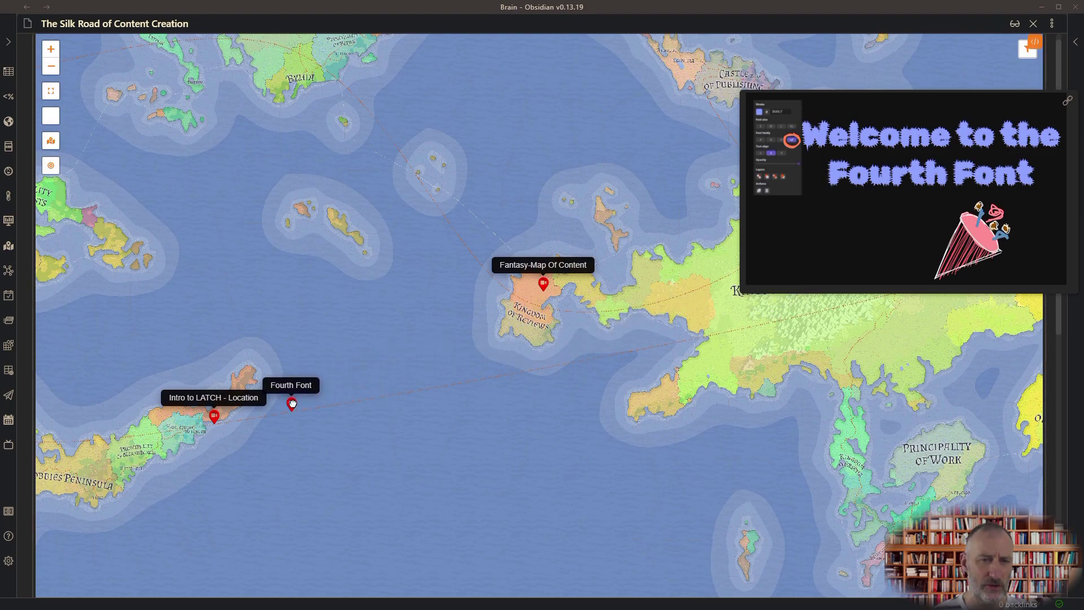
pyautogui.moveTo(238, 455); pyautogui.dragTo(505, 441)
pyautogui.moveTo(431, 408)
pyautogui.mouseDown()
pyautogui.moveTo(278, 416)
pyautogui.moveTo(243, 395)
pyautogui.moveTo(223, 401)
pyautogui.mouseUp()
# - Move the brilliant-document marker into Kingdom of Reading
pyautogui.scroll(2, 223, 405)
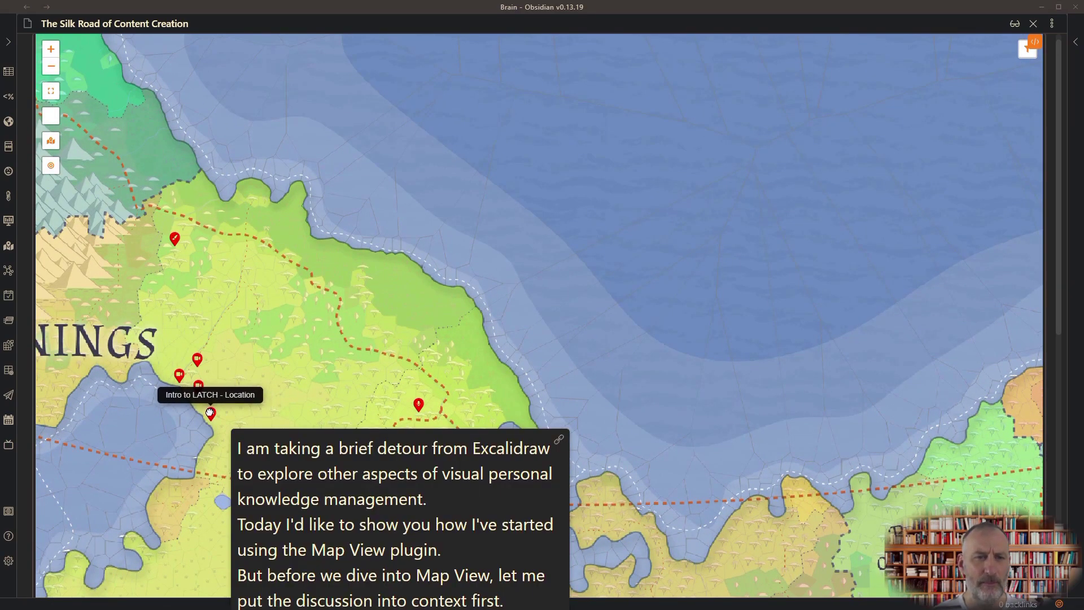
pyautogui.scroll(-1, 203, 415)
pyautogui.scroll(-1, 197, 423)
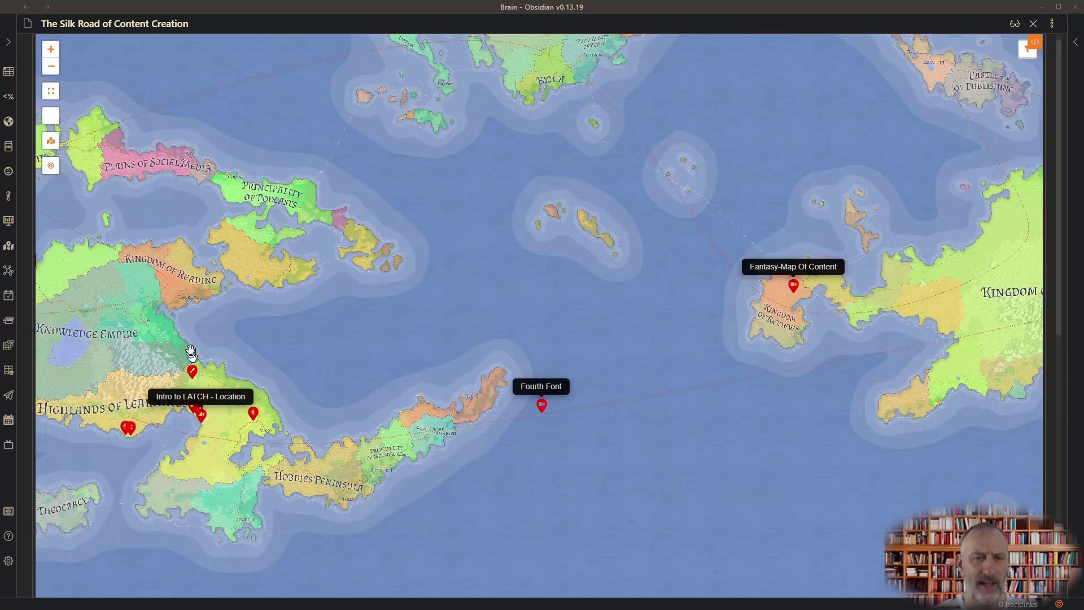
pyautogui.scroll(1, 177, 320)
pyautogui.moveTo(177, 319); pyautogui.dragTo(610, 386)
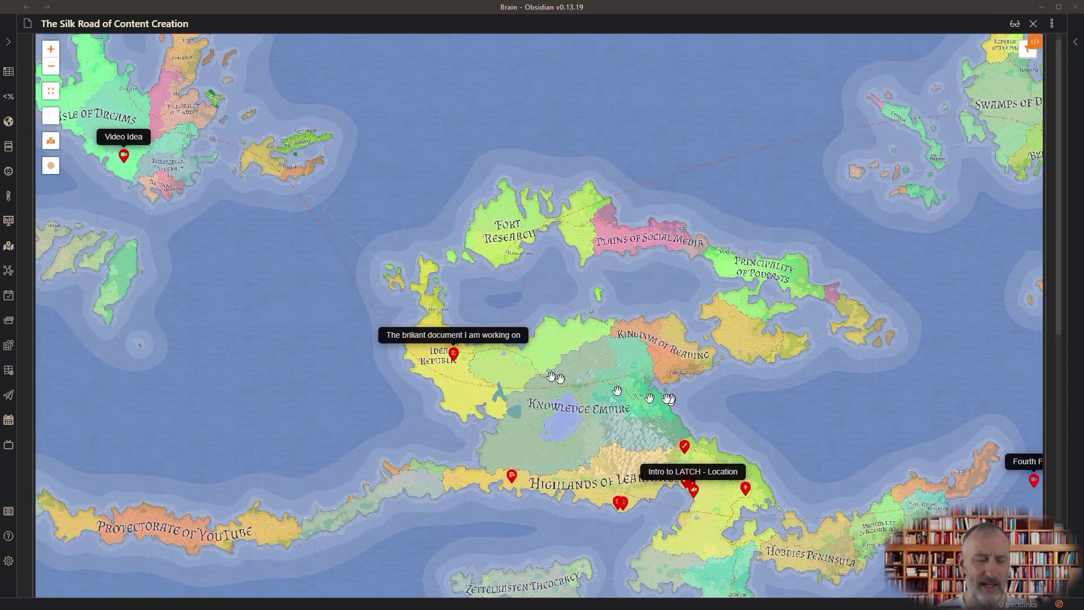
pyautogui.scroll(1, 464, 355)
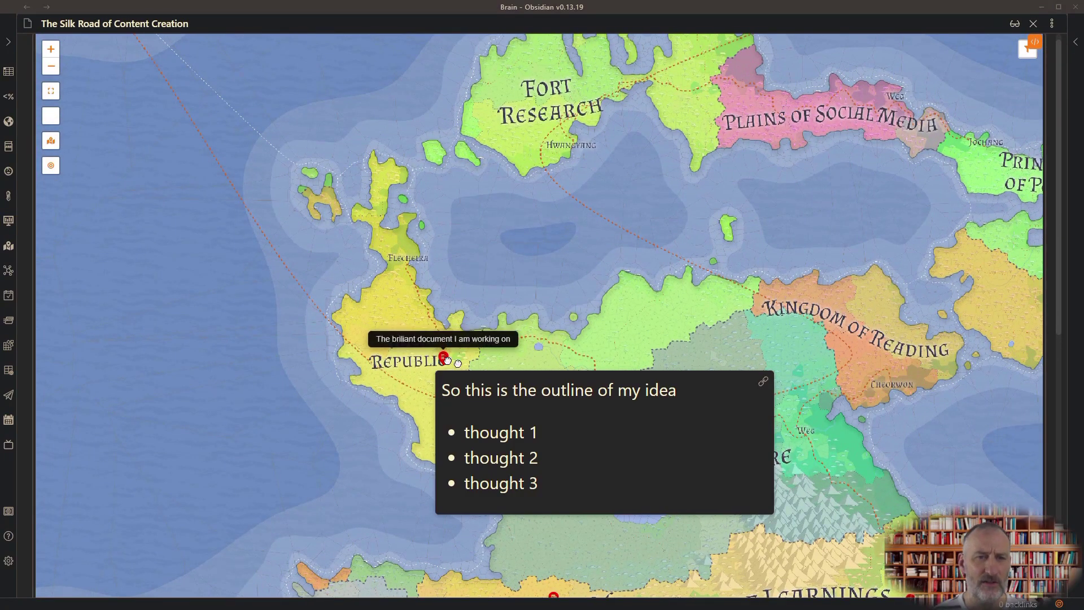
pyautogui.moveTo(436, 365)
pyautogui.mouseDown()
pyautogui.moveTo(815, 295)
pyautogui.moveTo(851, 346)
pyautogui.mouseUp()
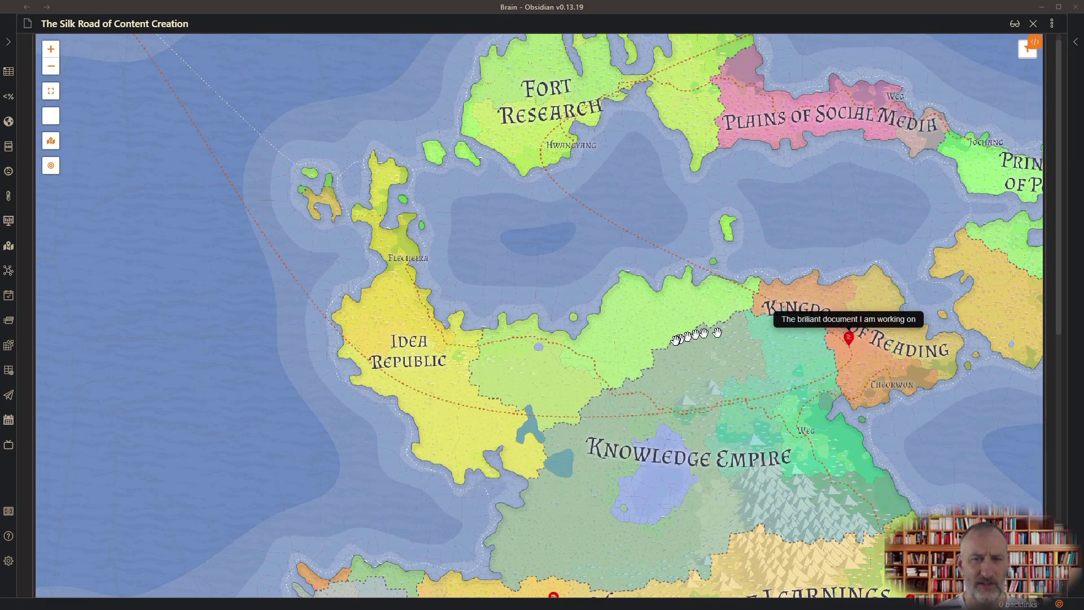
# - Zoom out to show the whole world with every labeled note pin
pyautogui.scroll(-1, 657, 339)
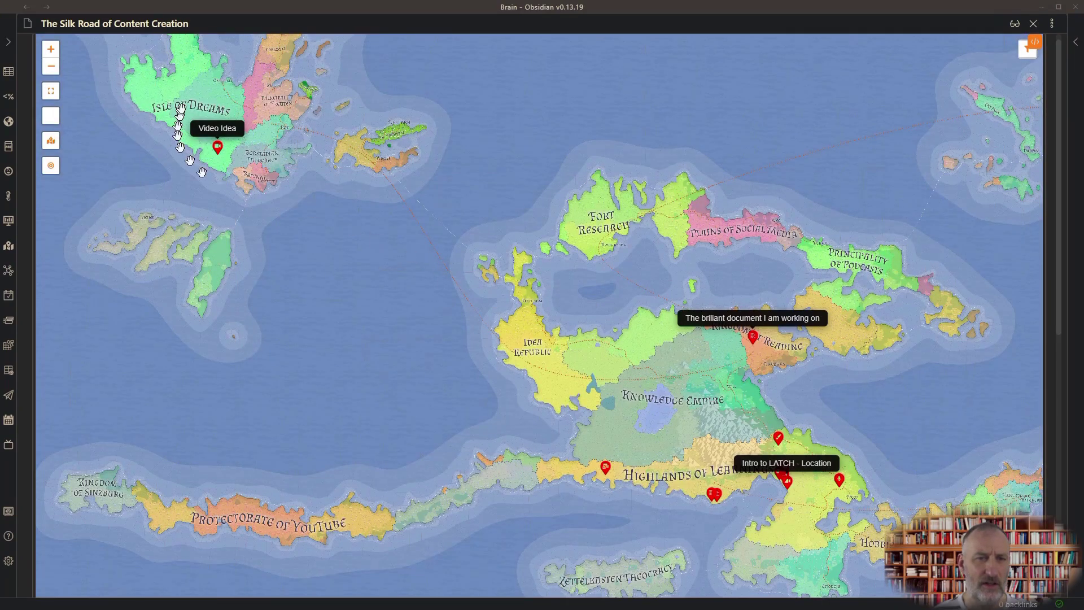
pyautogui.moveTo(654, 437); pyautogui.dragTo(293, 448)
pyautogui.moveTo(776, 372); pyautogui.dragTo(712, 379)
pyautogui.scroll(-1, 537, 412)
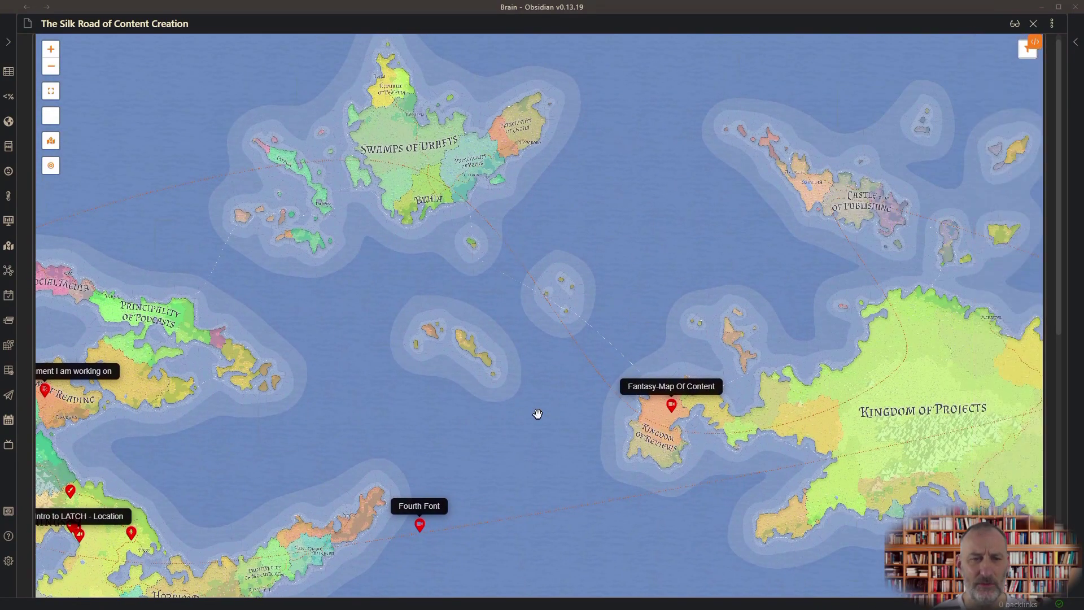
pyautogui.scroll(-1, 538, 411)
pyautogui.scroll(-1, 535, 414)
pyautogui.scroll(-1, 534, 415)
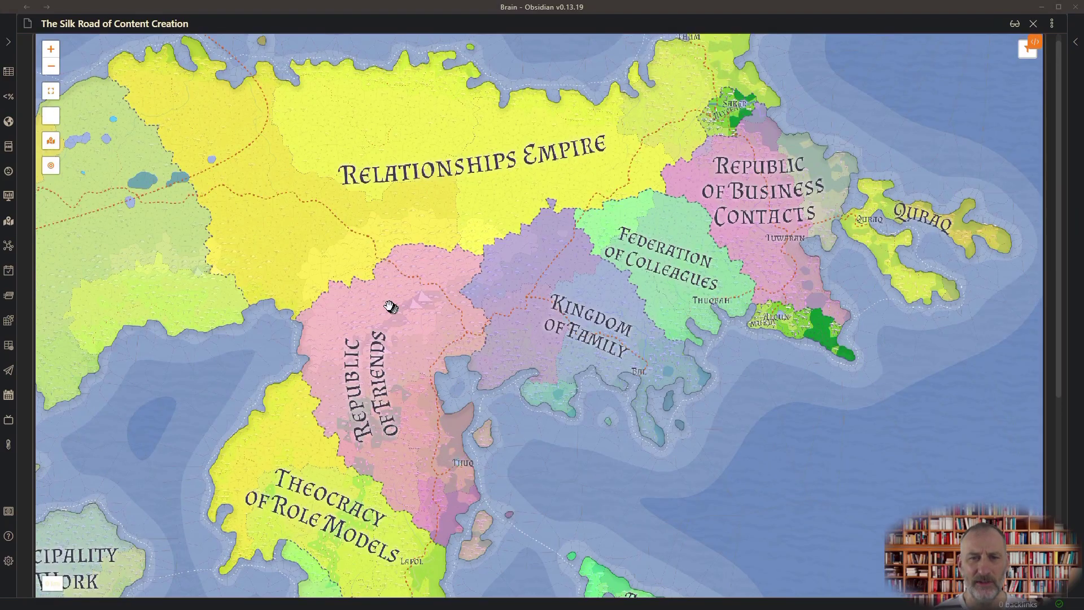
# - Add four markers, including mail markers, clustered in Republic of Friends
pyautogui.rightClick(388, 305)
pyautogui.click(419, 495)
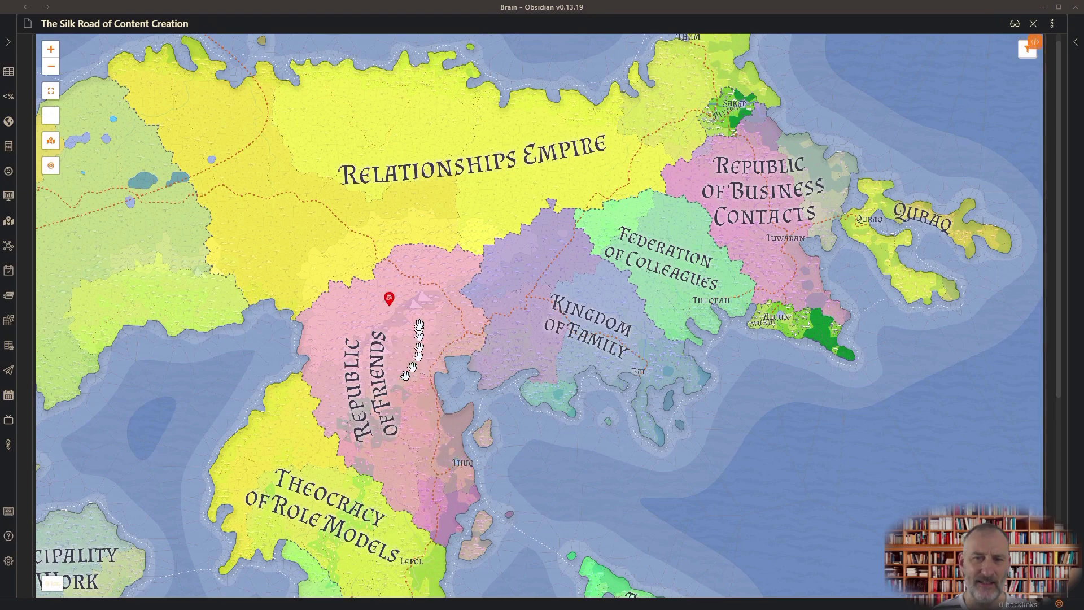
pyautogui.rightClick(416, 318)
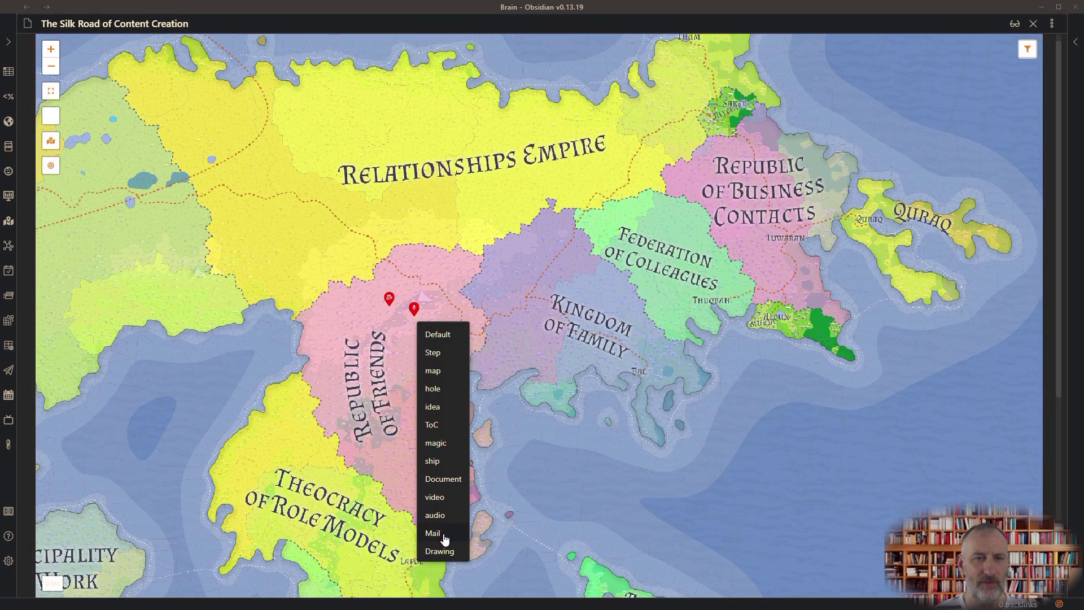
pyautogui.click(442, 528)
pyautogui.rightClick(408, 348)
pyautogui.click(436, 579)
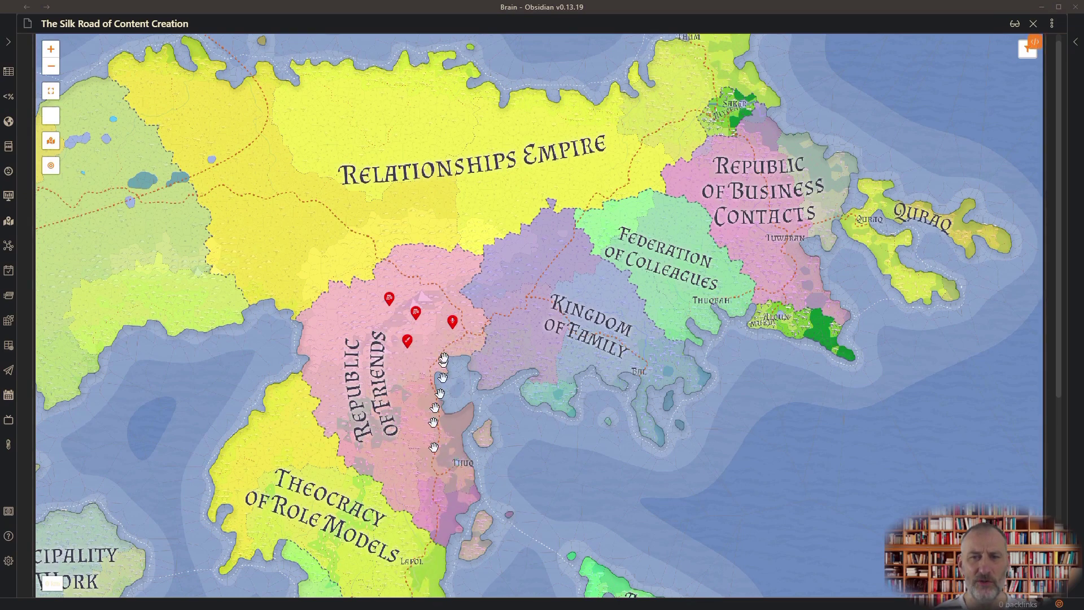
pyautogui.rightClick(439, 339)
pyautogui.click(478, 549)
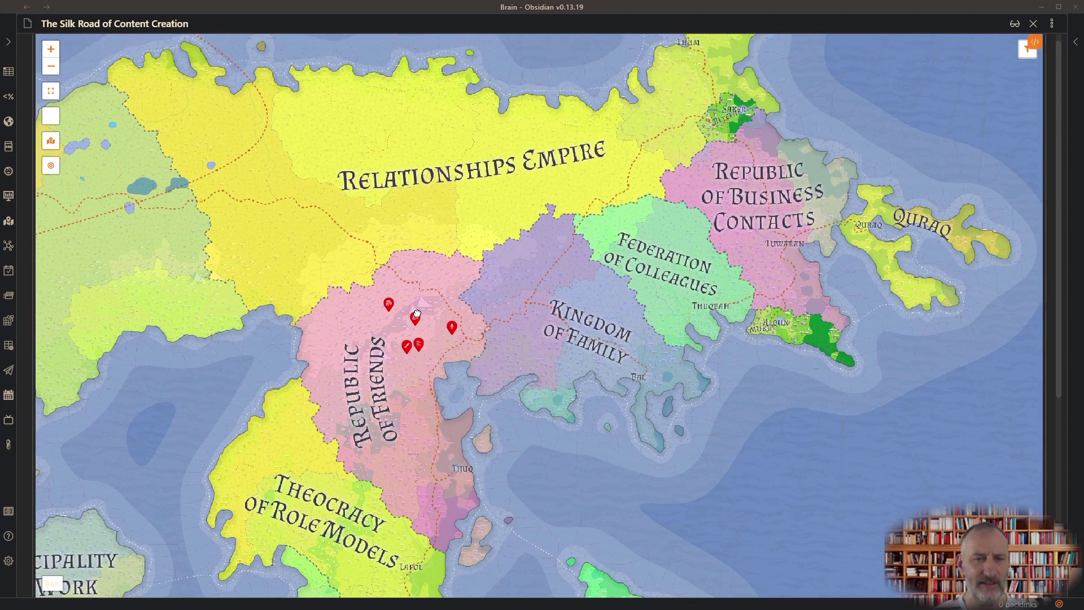
pyautogui.moveTo(417, 311)
pyautogui.mouseDown()
pyautogui.moveTo(412, 329)
pyautogui.moveTo(426, 331)
pyautogui.moveTo(403, 331)
pyautogui.mouseUp()
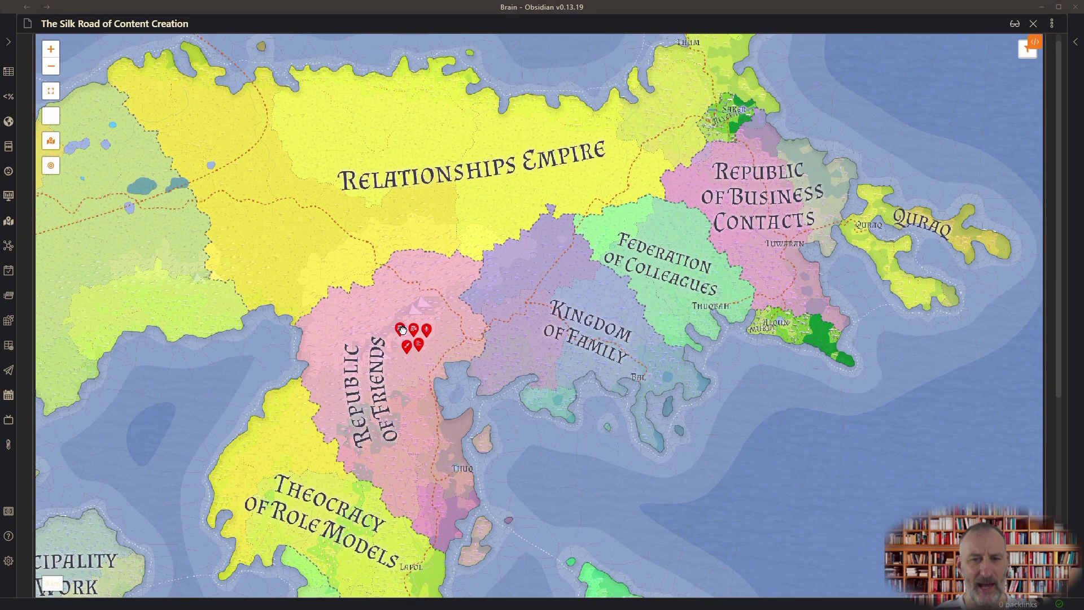
# - Add five markers, starting with a document marker, in Kingdom of Family
pyautogui.rightClick(535, 347)
pyautogui.click(568, 508)
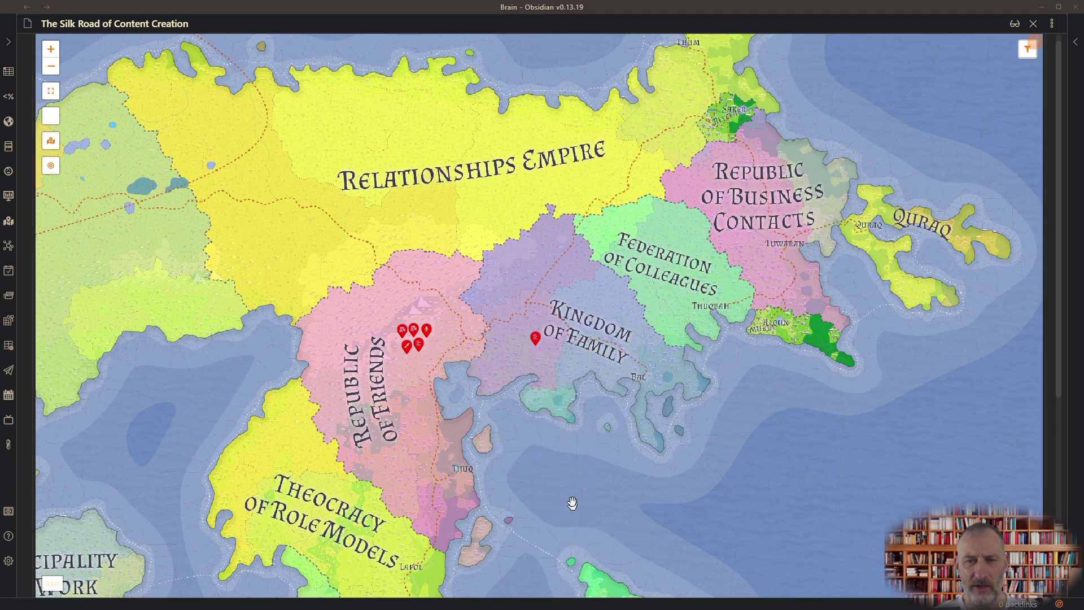
pyautogui.rightClick(576, 506)
pyautogui.click(576, 508)
pyautogui.rightClick(546, 356)
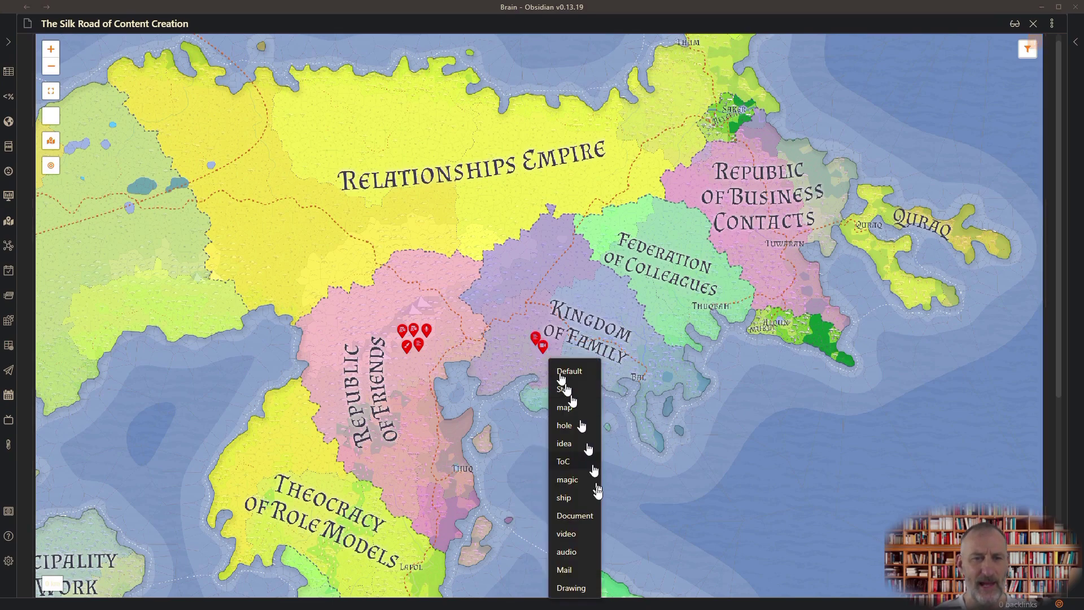
pyautogui.click(574, 511)
pyautogui.rightClick(538, 363)
pyautogui.click(573, 511)
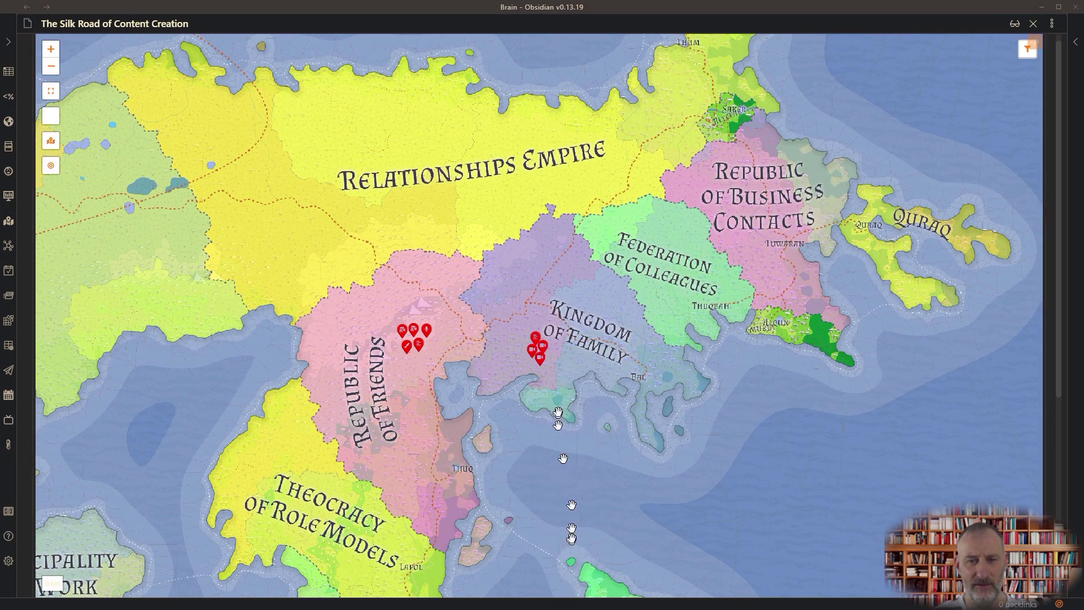
pyautogui.rightClick(545, 373)
pyautogui.click(574, 511)
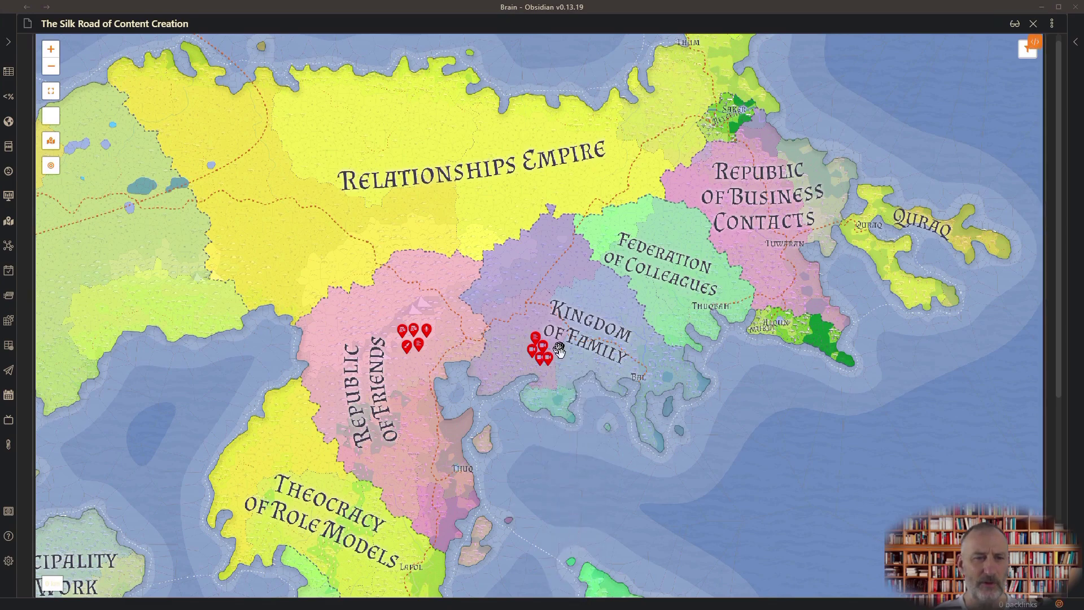
# - Add markers near Thuqbah, including two red ones in Federation of Colleagues
pyautogui.rightClick(708, 325)
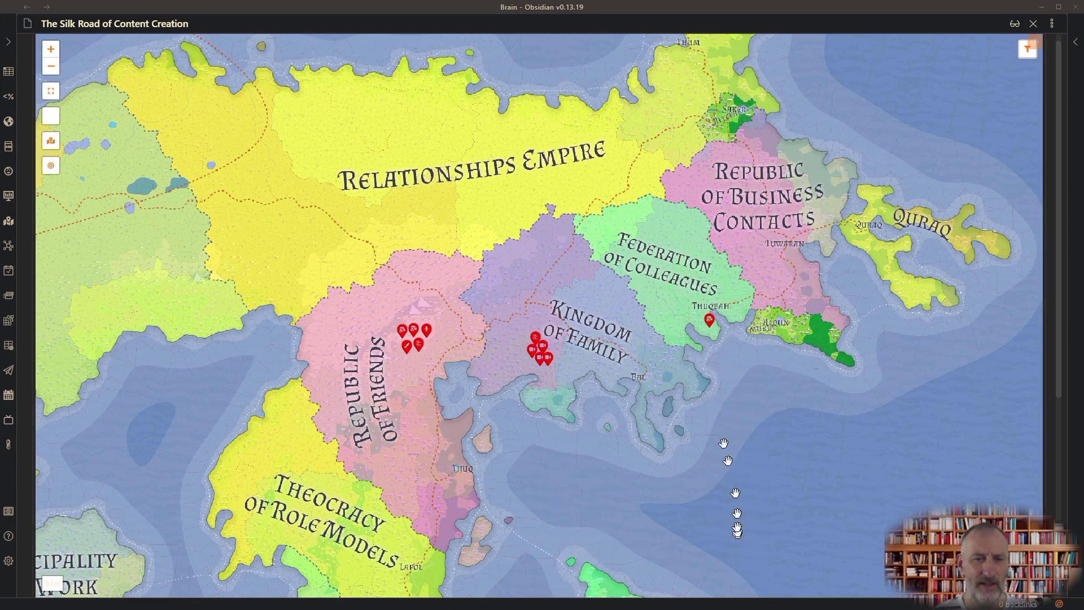
pyautogui.click(721, 505)
pyautogui.rightClick(698, 324)
pyautogui.click(712, 505)
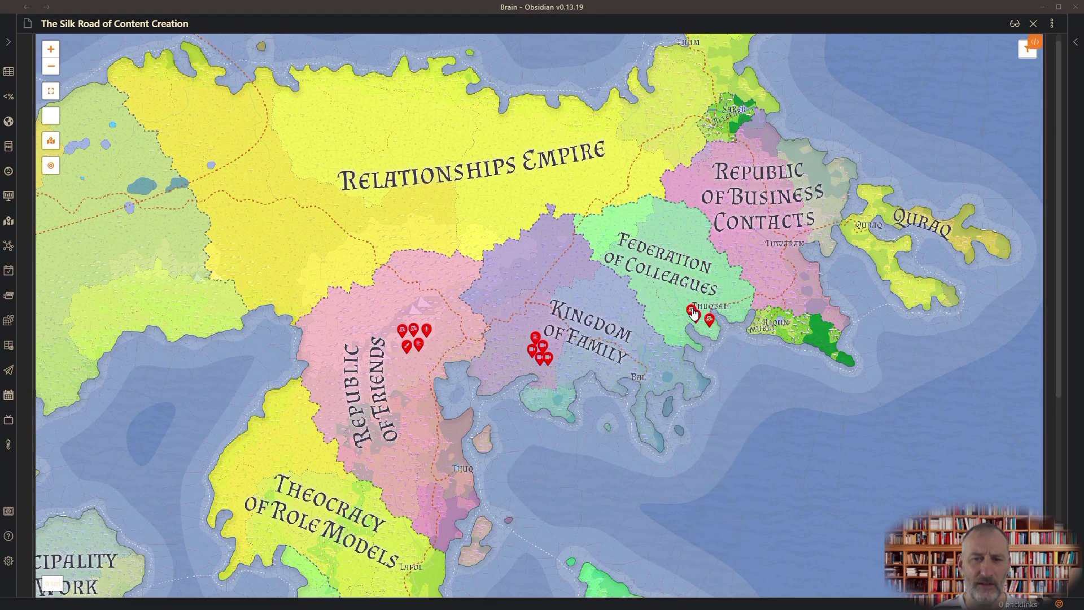
pyautogui.rightClick(704, 309)
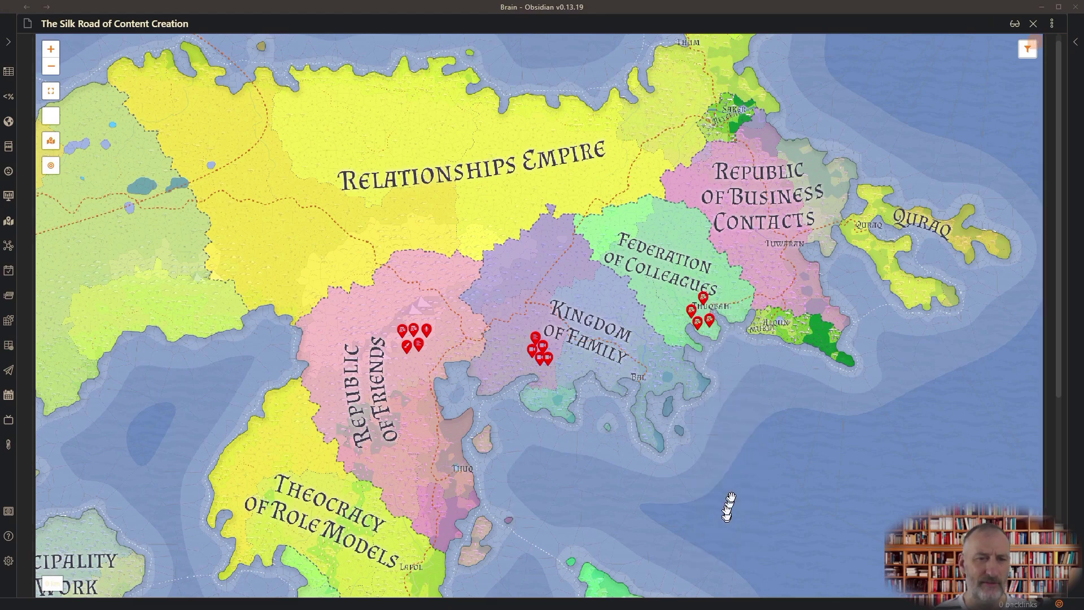
pyautogui.rightClick(714, 331)
pyautogui.click(734, 547)
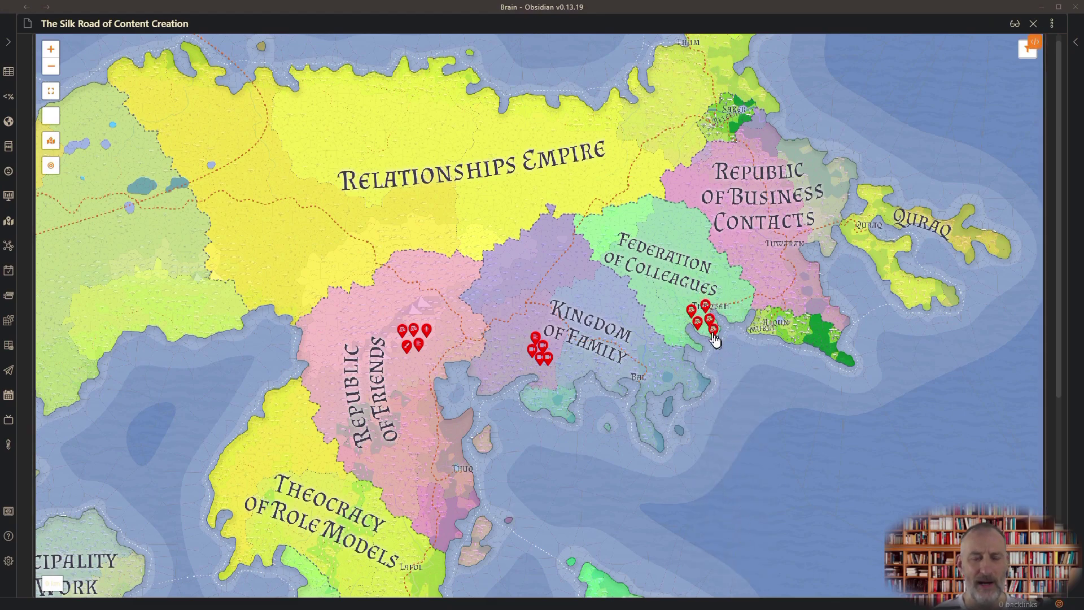
pyautogui.rightClick(683, 321)
pyautogui.click(718, 535)
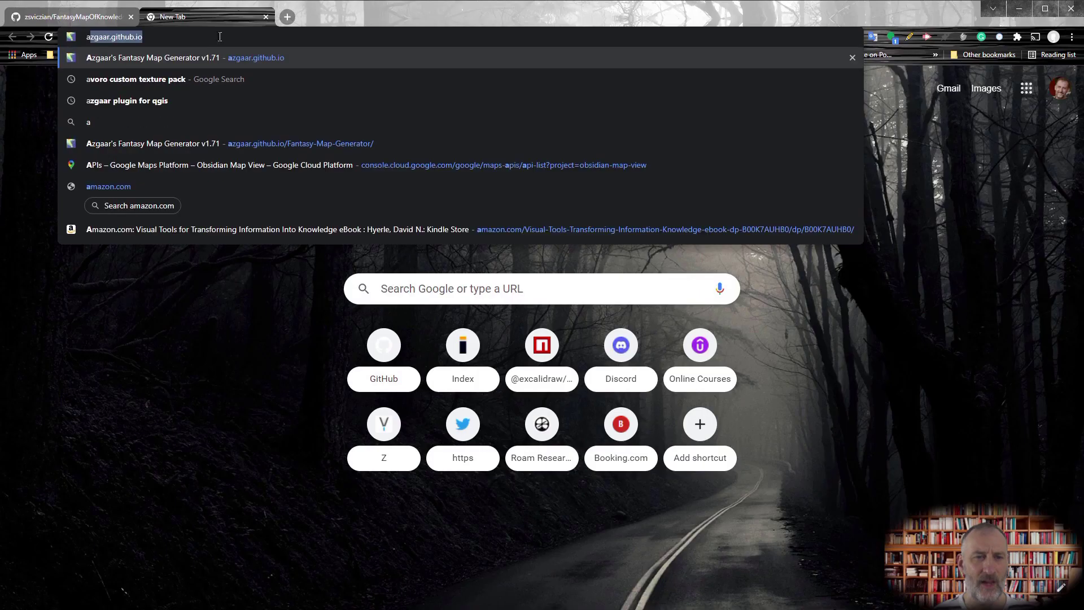
# - Load azgaar.github.io in the browser and open the generator's main menu
pyautogui.write('zgaar.github.io')
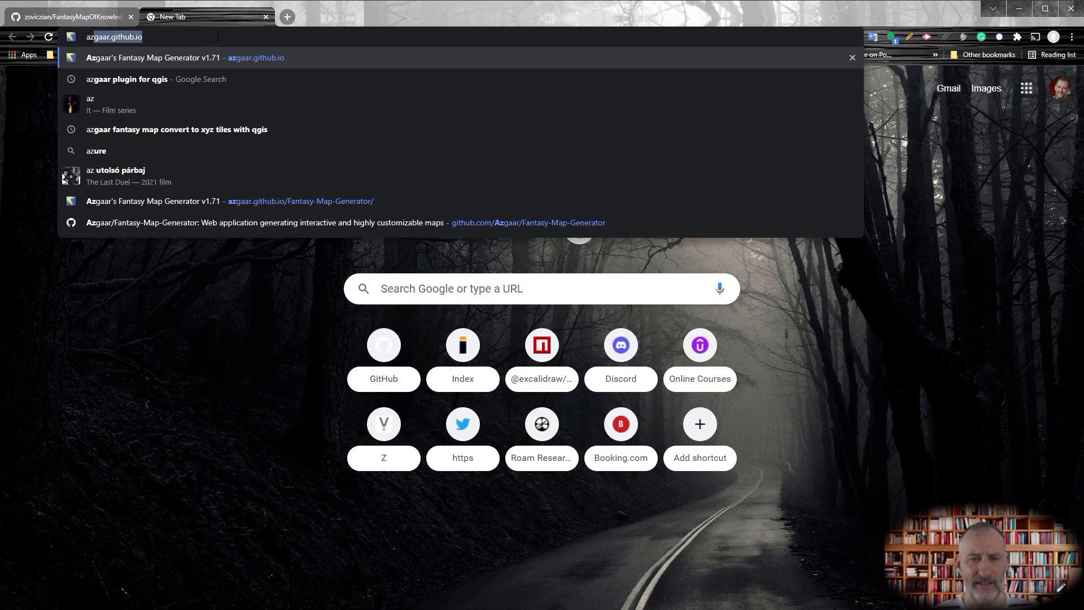
pyautogui.press('Return')
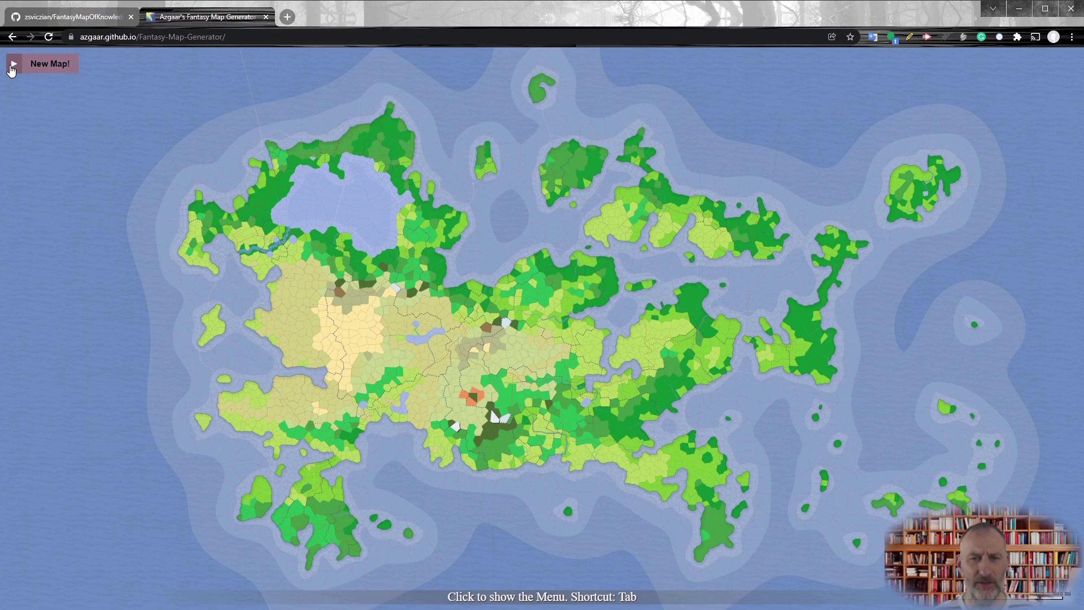
pyautogui.click(12, 65)
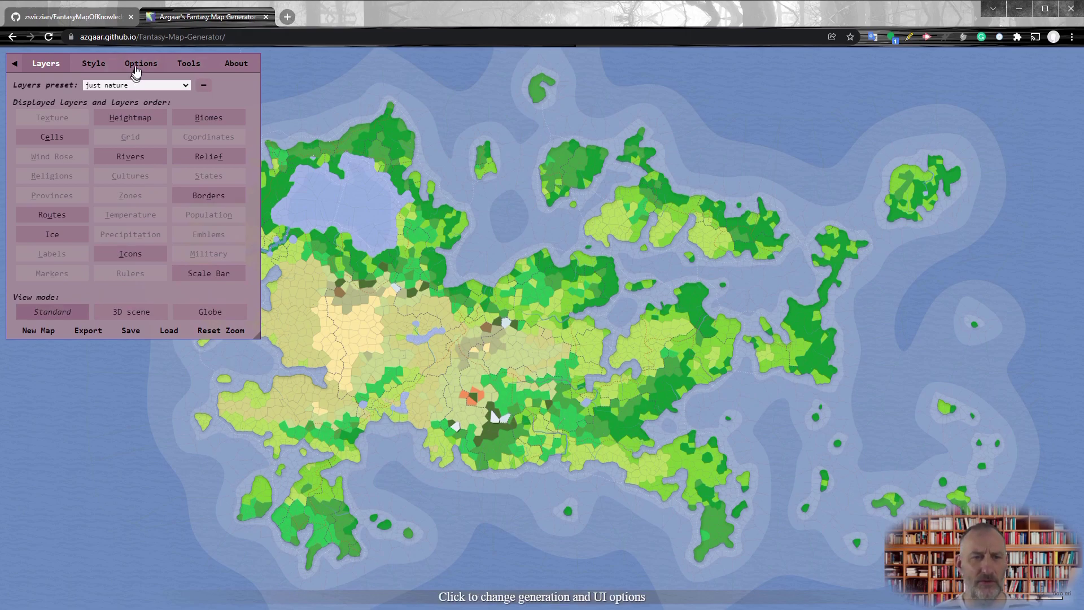
# - In Options, set Points number to 100K and keep the Shattered map template
pyautogui.click(139, 67)
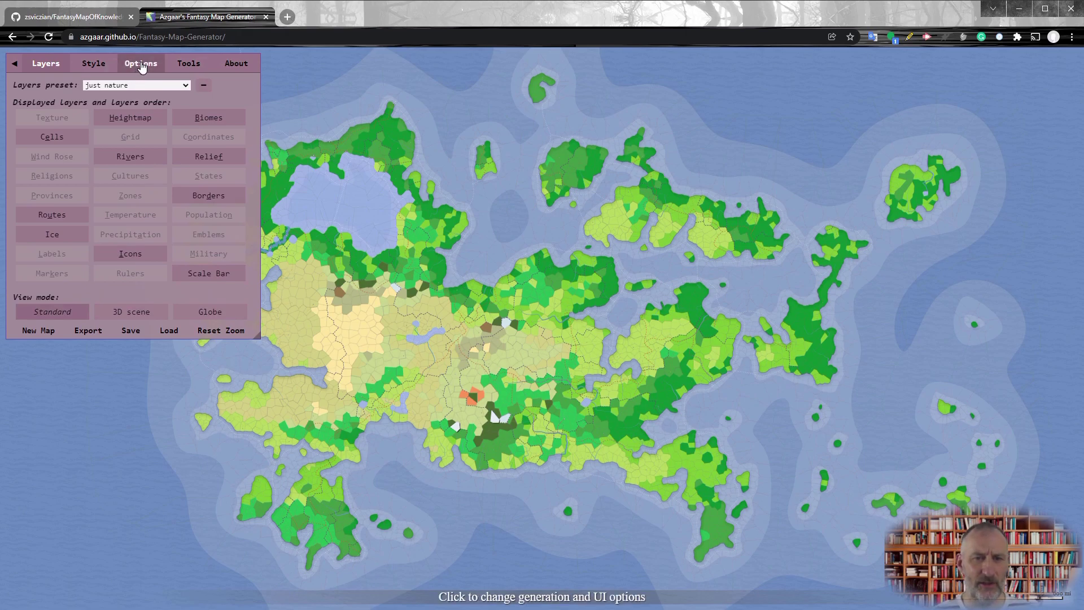
pyautogui.click(141, 67)
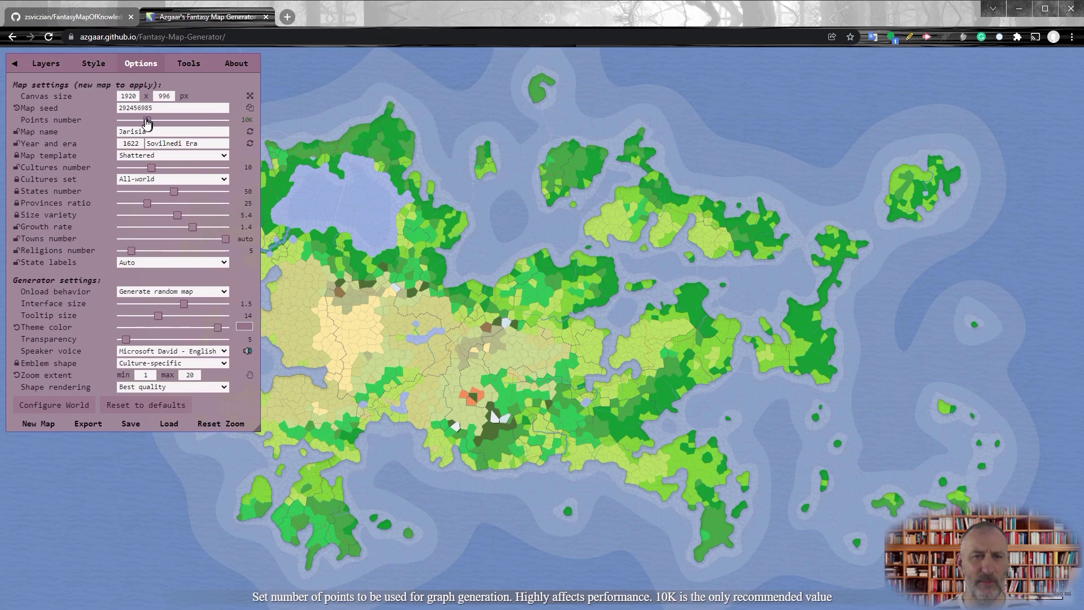
pyautogui.moveTo(147, 124); pyautogui.dragTo(223, 125)
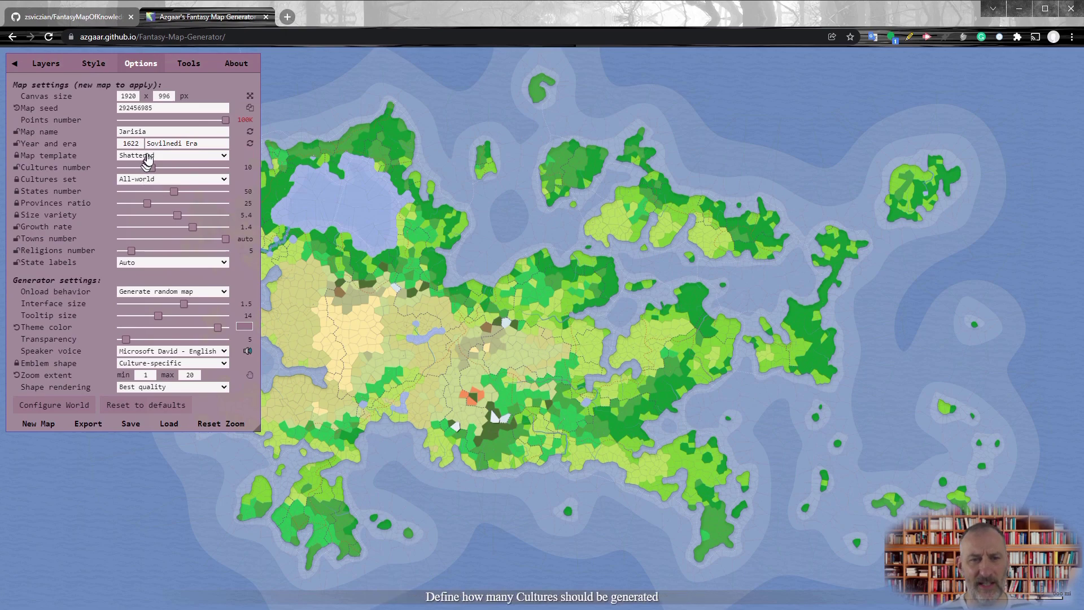
pyautogui.click(204, 161)
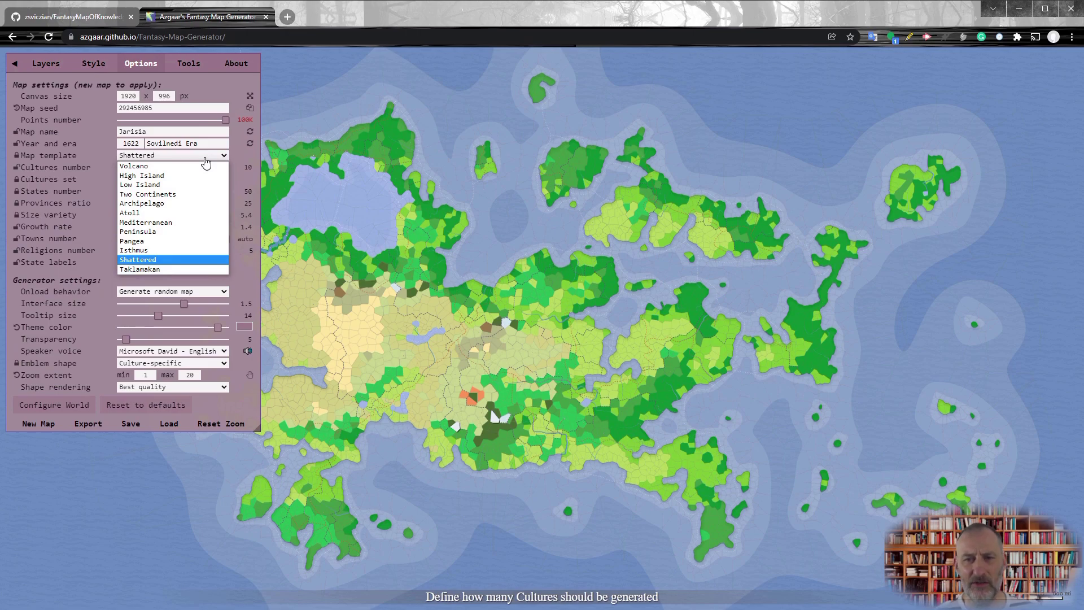
pyautogui.click(205, 158)
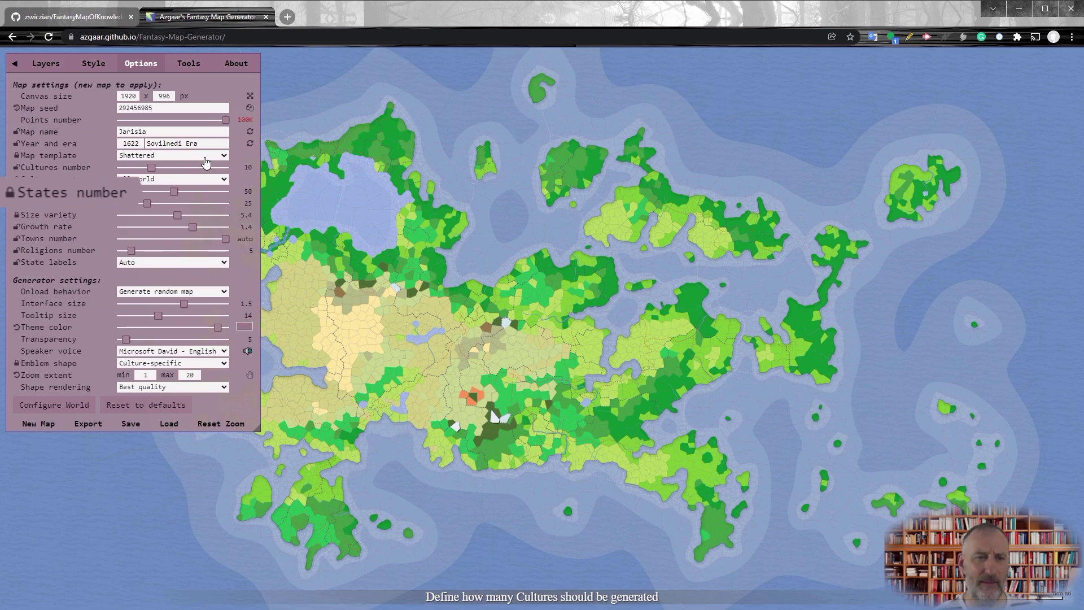
# - Turn on the Provinces and Labels layers in the Layers tab
pyautogui.click(45, 64)
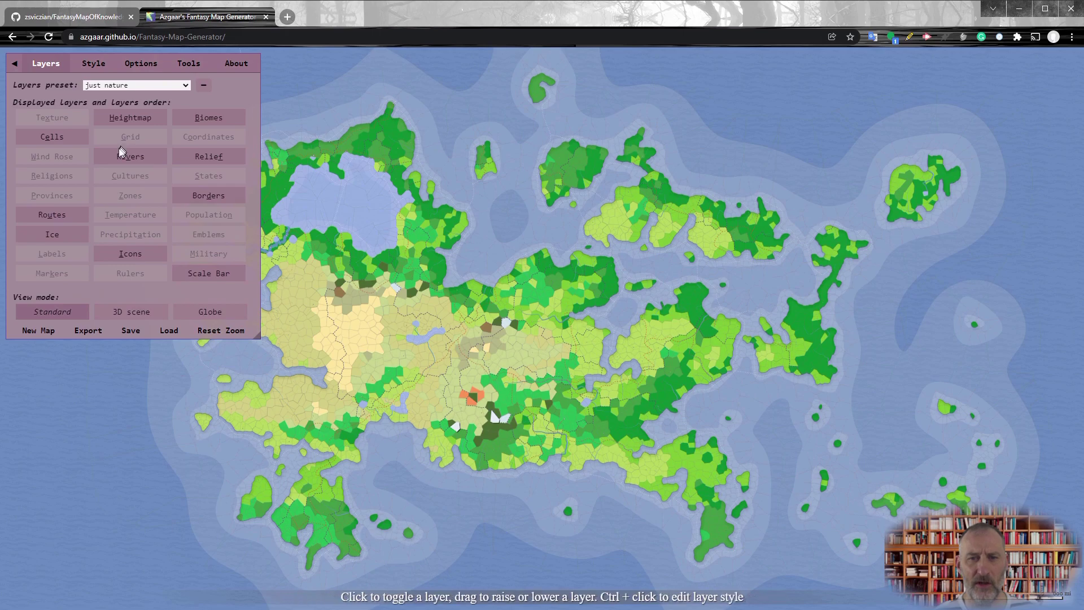
pyautogui.click(59, 200)
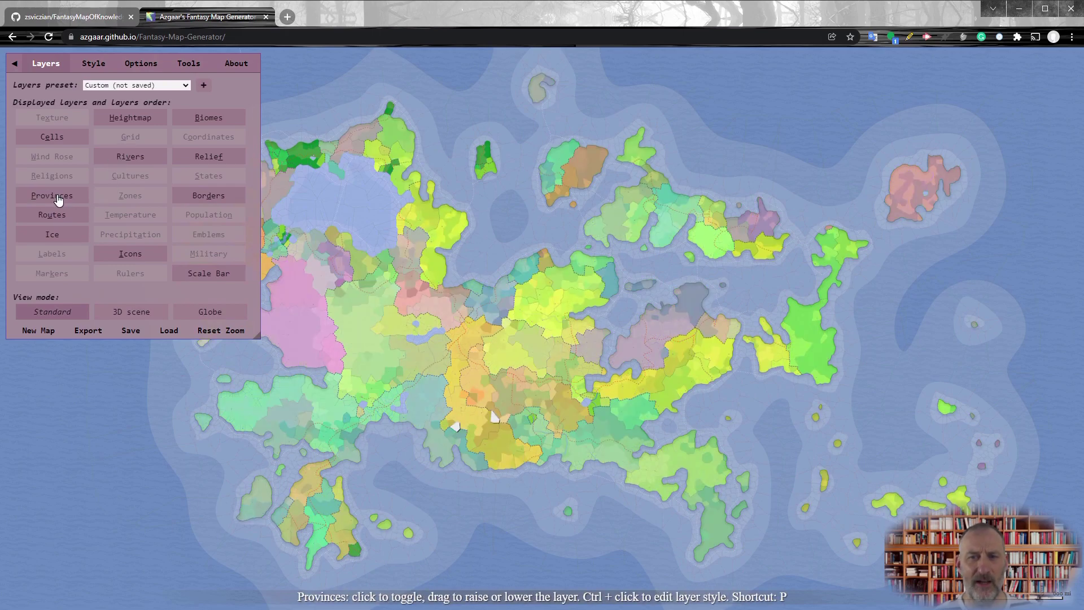
pyautogui.click(54, 259)
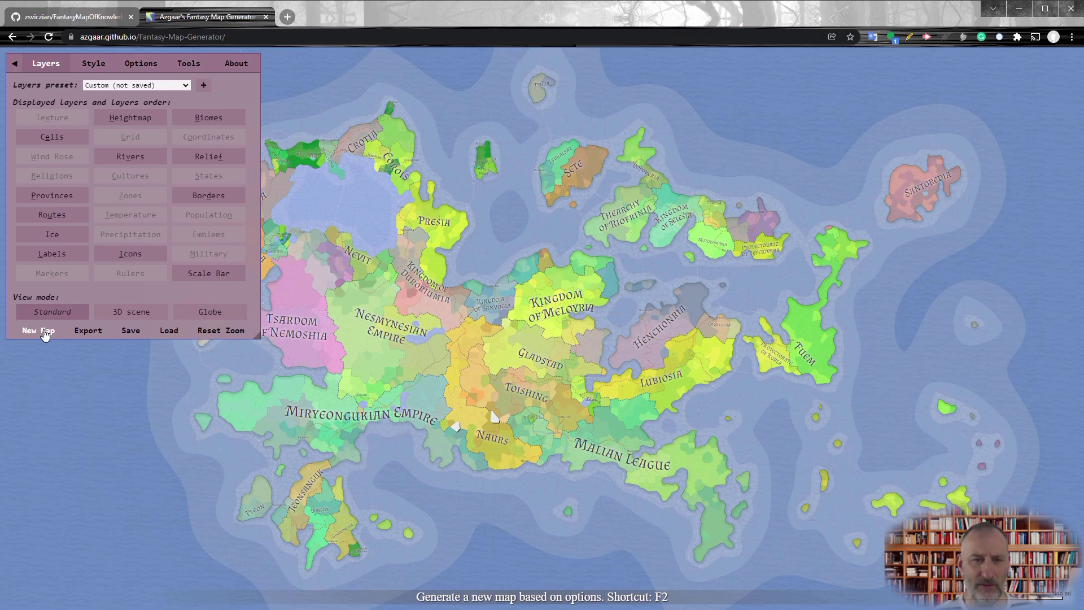
# - Generate a new map, collapse the menu, and open the Republic of Palpedriz label editor
pyautogui.click(45, 333)
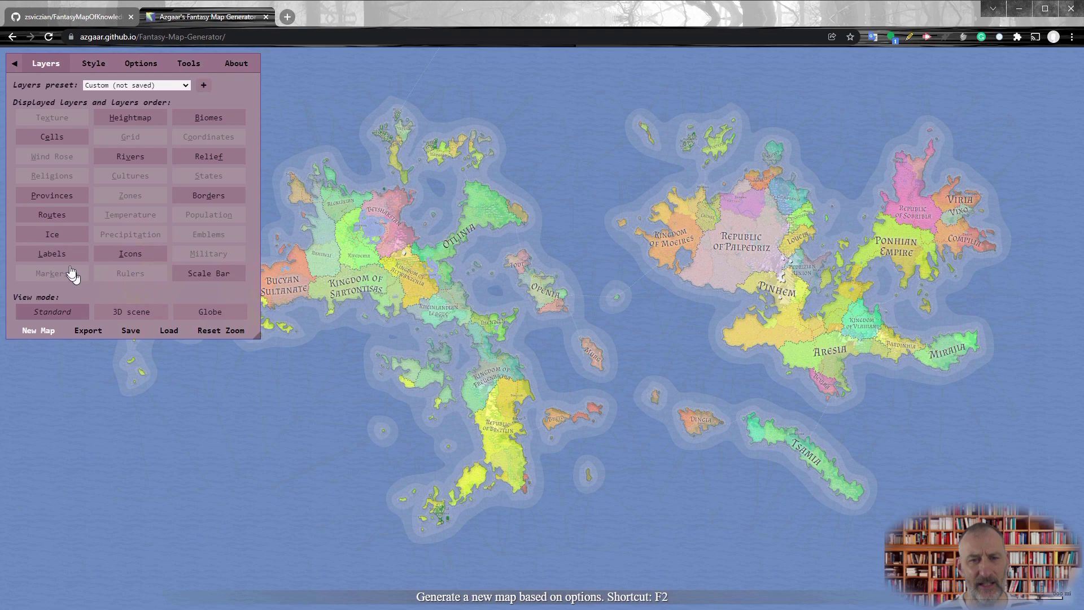
pyautogui.click(15, 64)
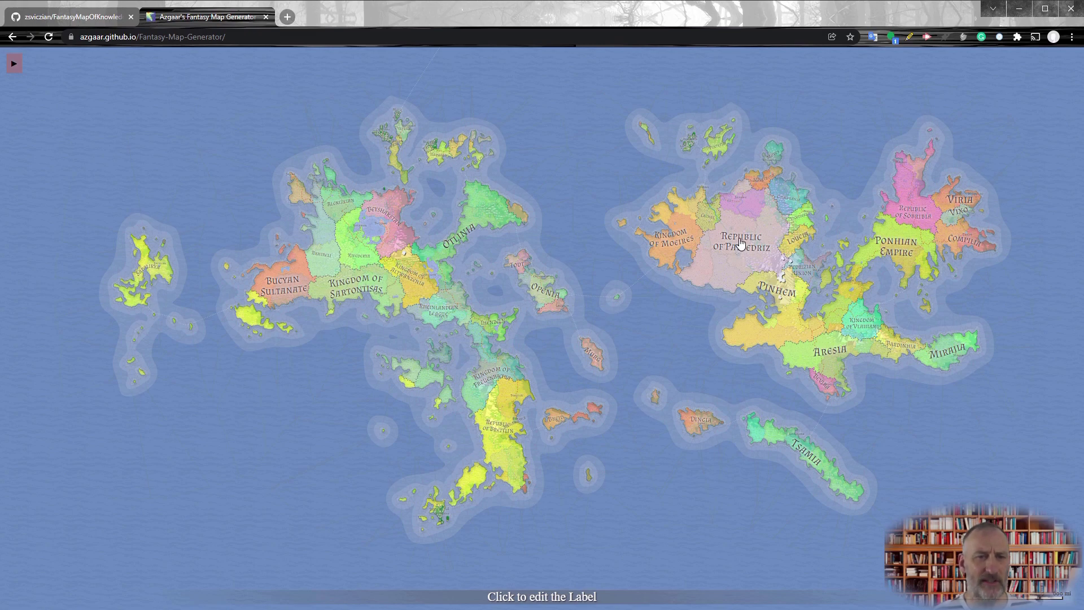
pyautogui.click(740, 240)
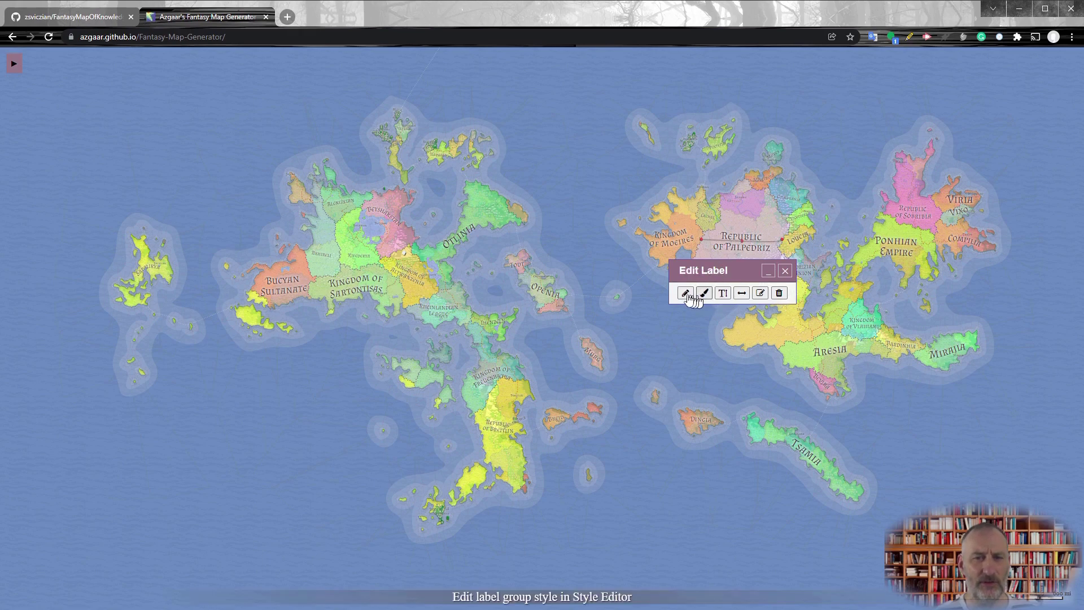
# - Change Palpedriz to Projects, Sartontisas to Knowledge, and the western island label to Isle of Dreams
pyautogui.click(685, 293)
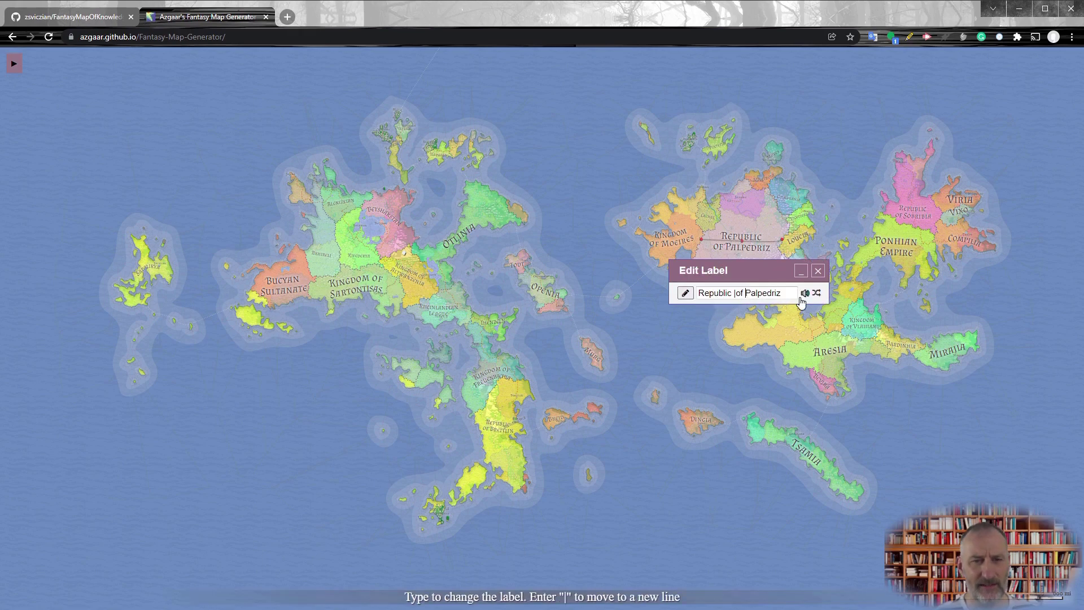
pyautogui.doubleClick(762, 293)
pyautogui.write('Projects')
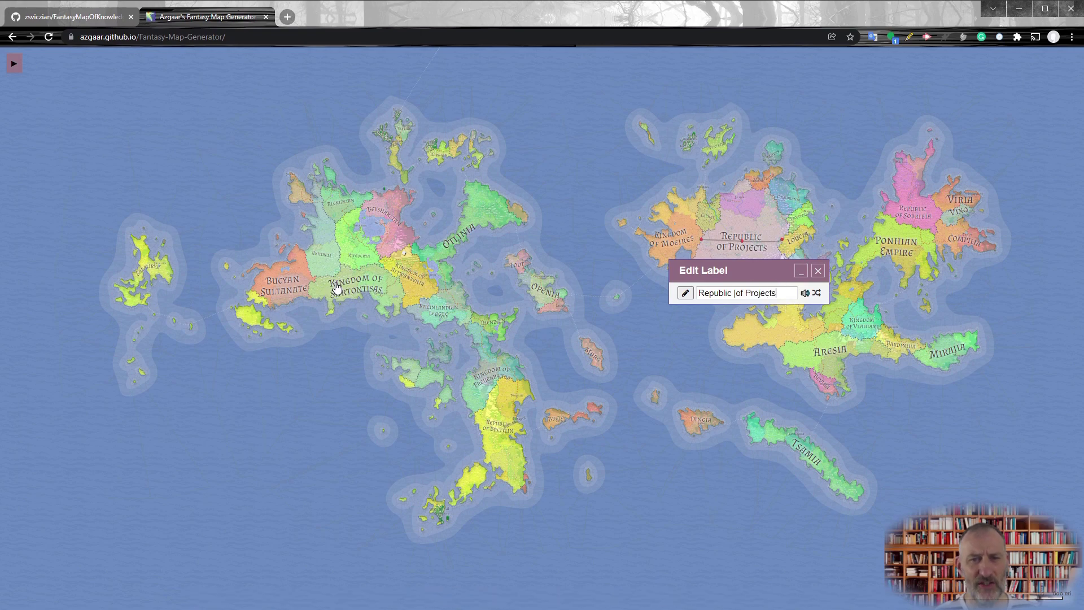
pyautogui.click(336, 287)
pyautogui.doubleClick(388, 340)
pyautogui.write('Know')
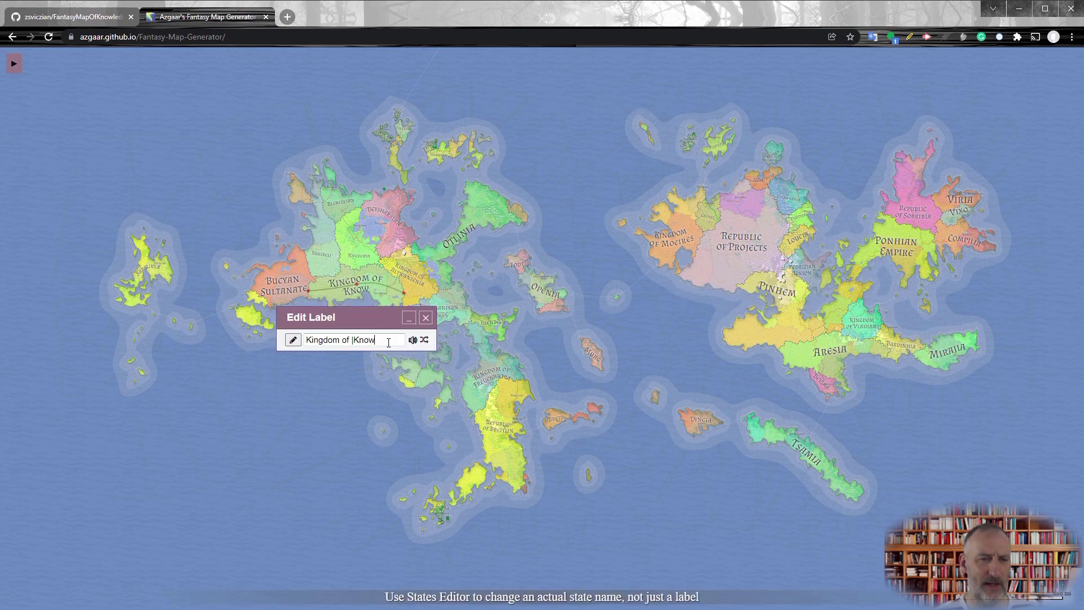
pyautogui.write('ledge')
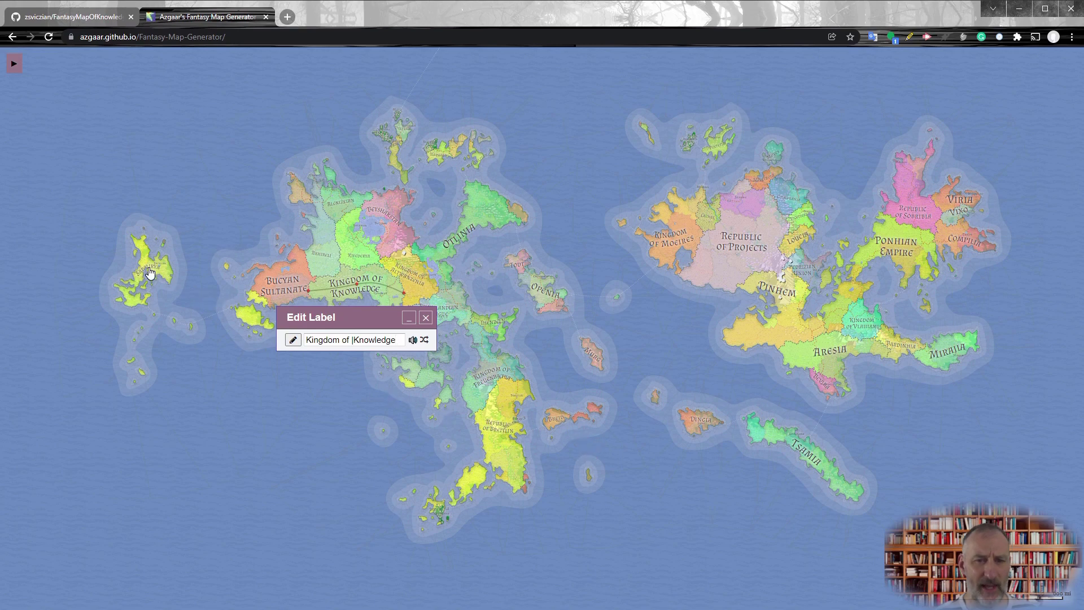
pyautogui.click(150, 274)
pyautogui.moveTo(134, 317); pyautogui.dragTo(55, 315)
pyautogui.write('Isle')
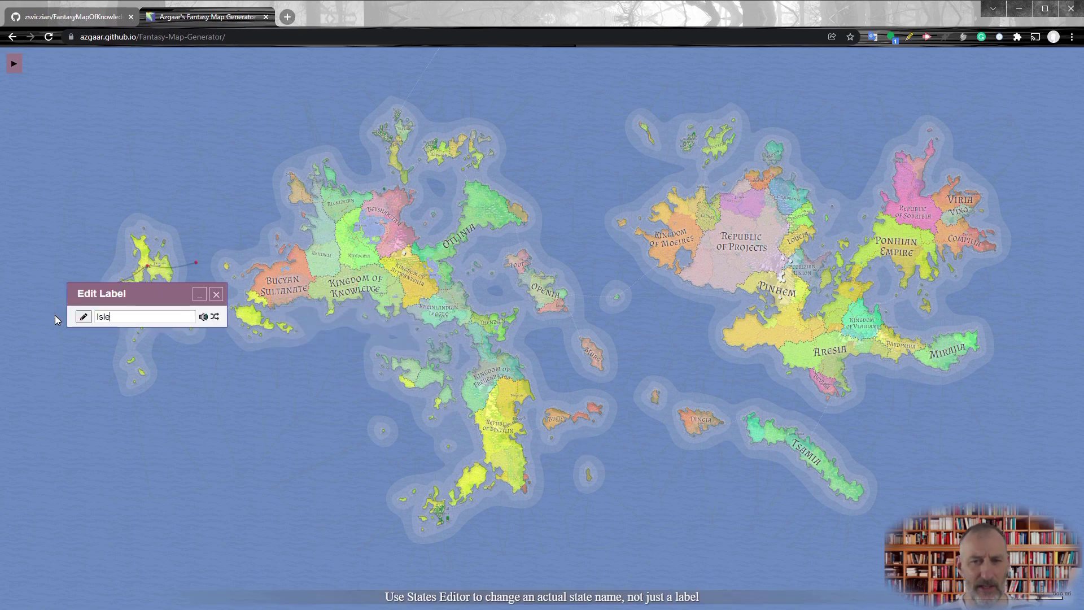
pyautogui.write('|of I')
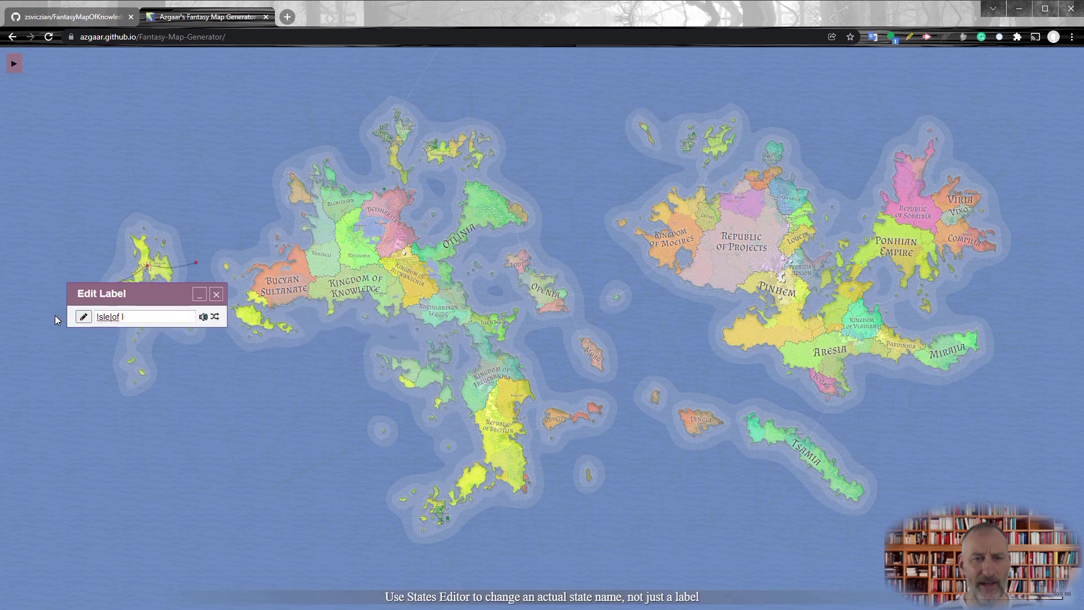
pyautogui.write('Dreams')
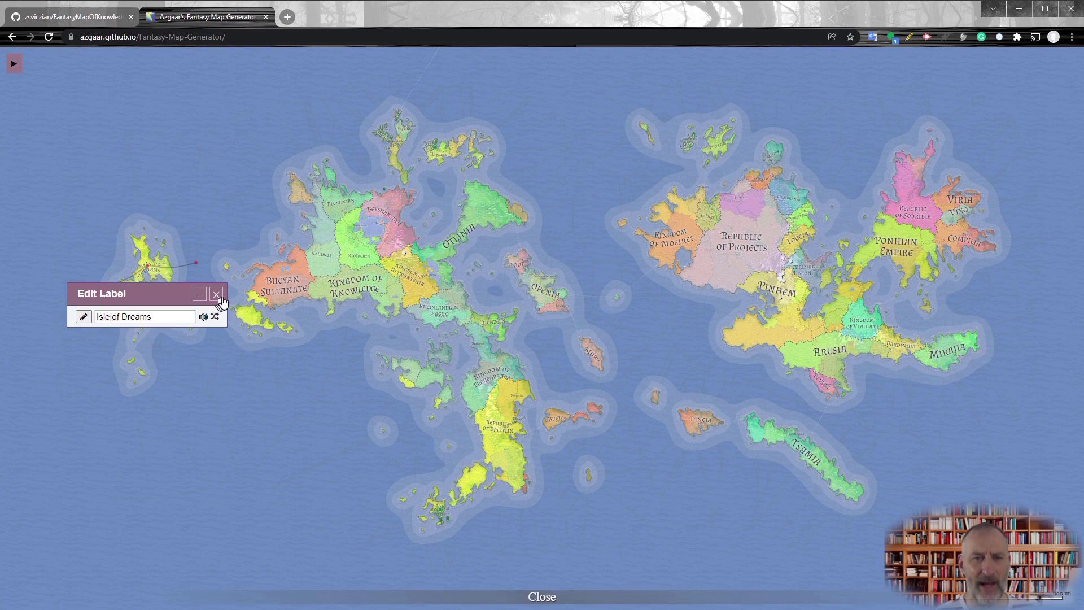
pyautogui.click(217, 295)
# - Start adding a new route from the main menu's Tools tab
pyautogui.click(13, 65)
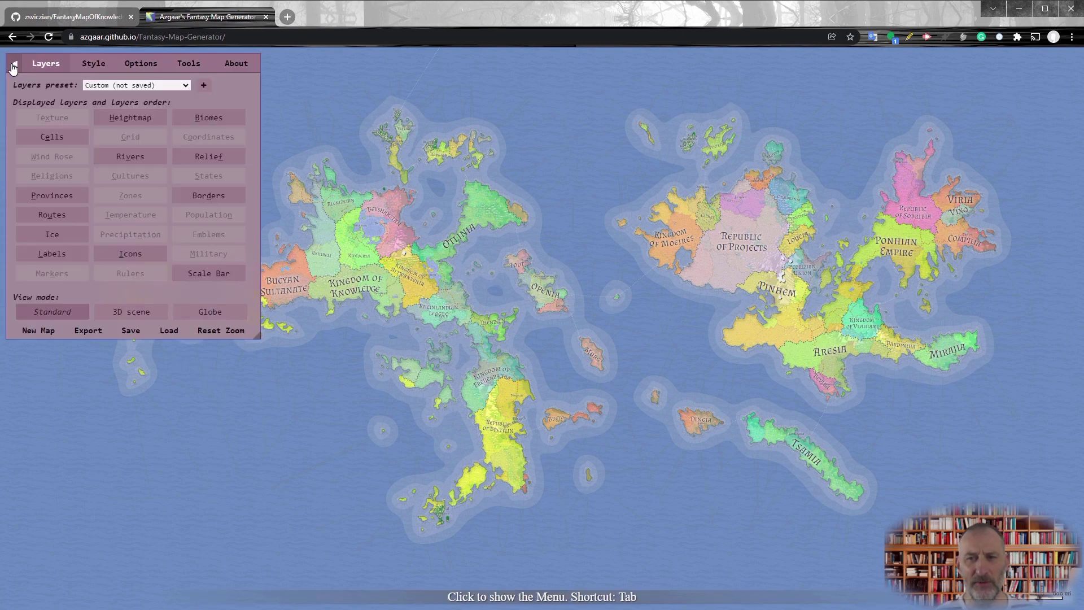
pyautogui.click(189, 65)
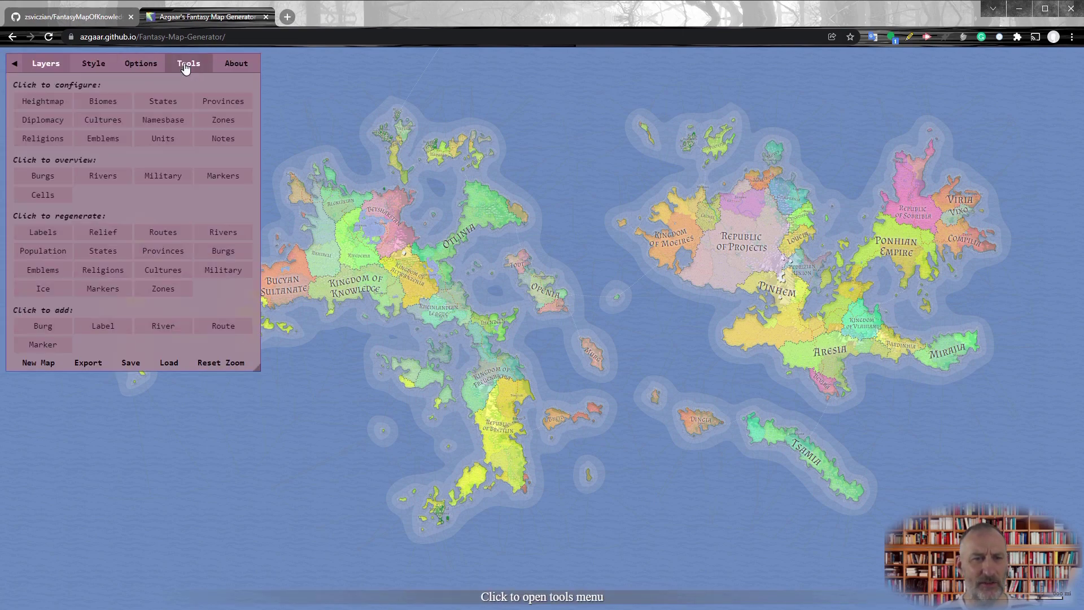
pyautogui.click(223, 327)
pyautogui.click(14, 63)
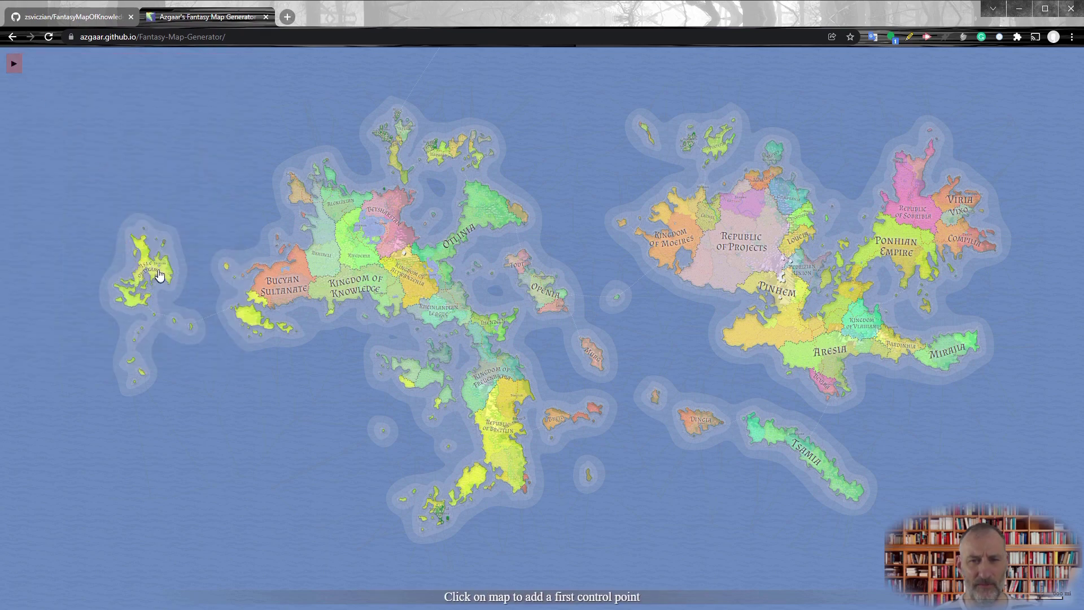
# - Draw the route from the western island east past Bucyan, through Kingdom of Knowledge, then south
pyautogui.click(143, 310)
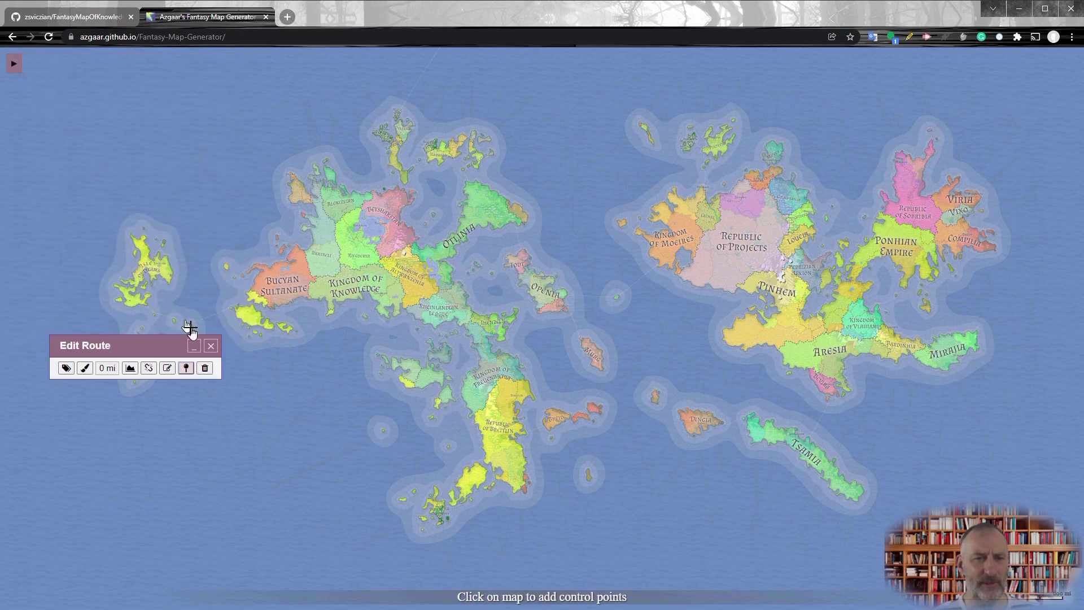
pyautogui.click(208, 324)
pyautogui.click(249, 312)
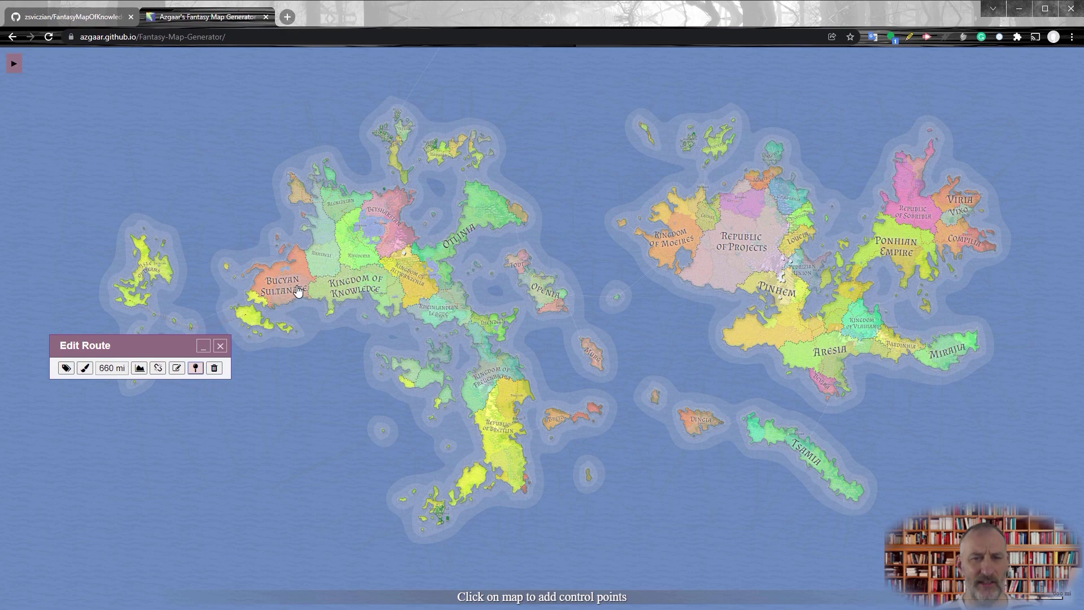
pyautogui.click(308, 282)
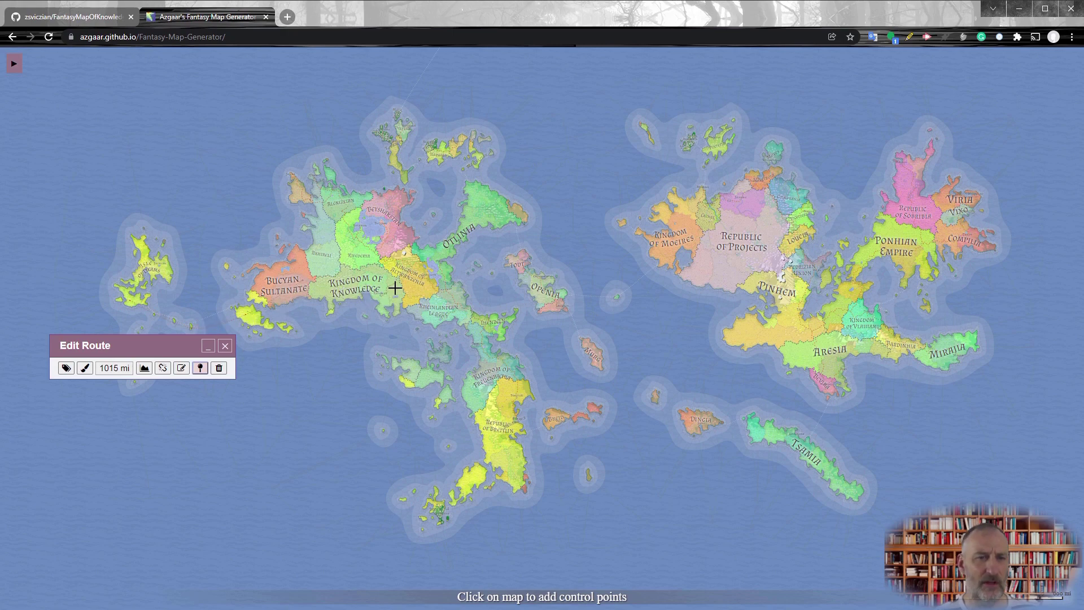
pyautogui.click(395, 290)
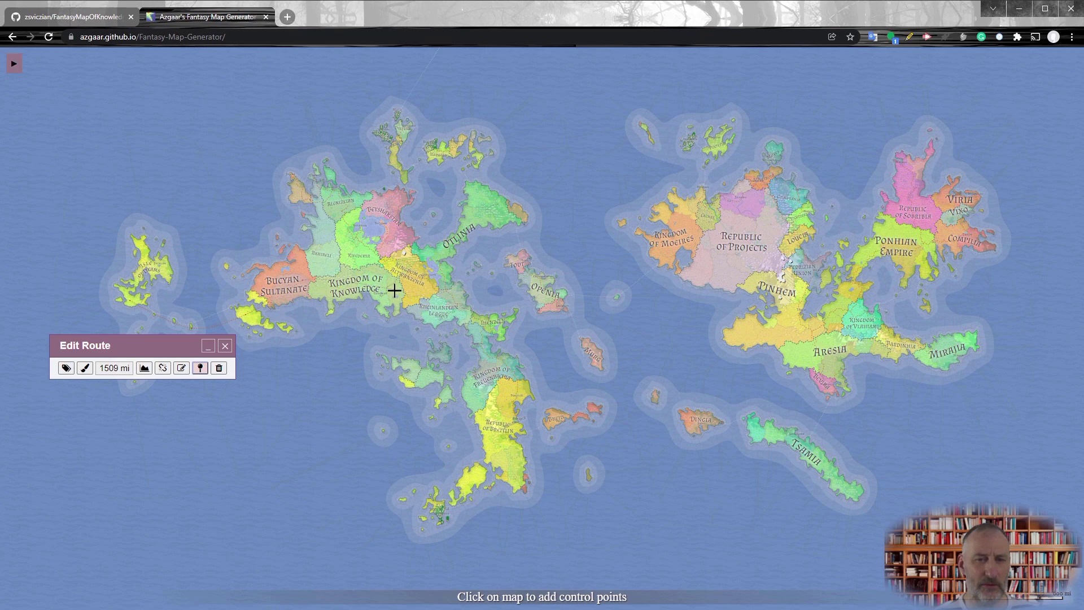
pyautogui.click(488, 351)
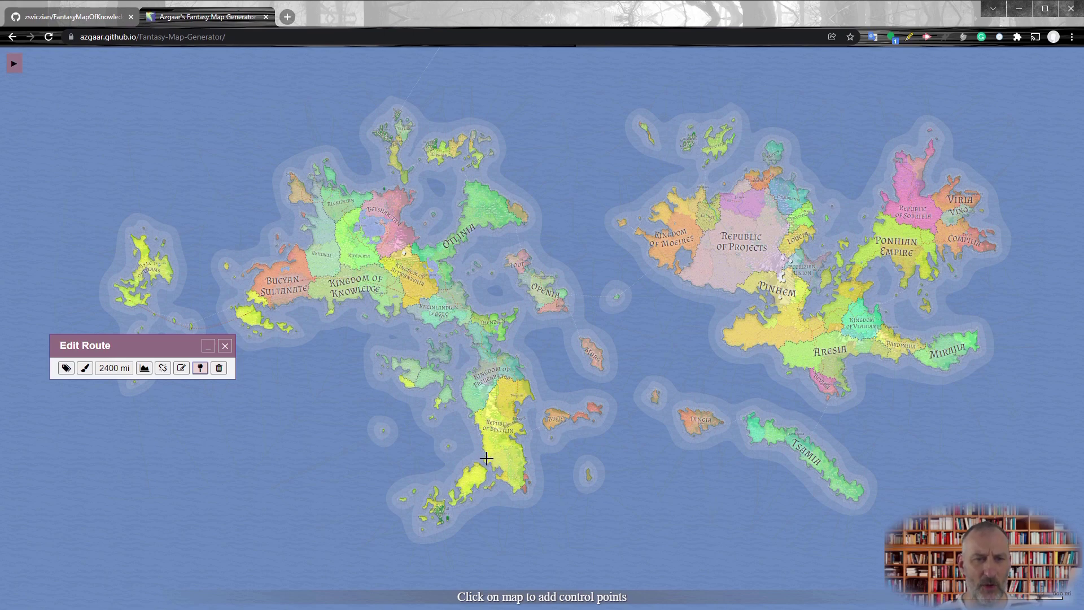
pyautogui.click(488, 462)
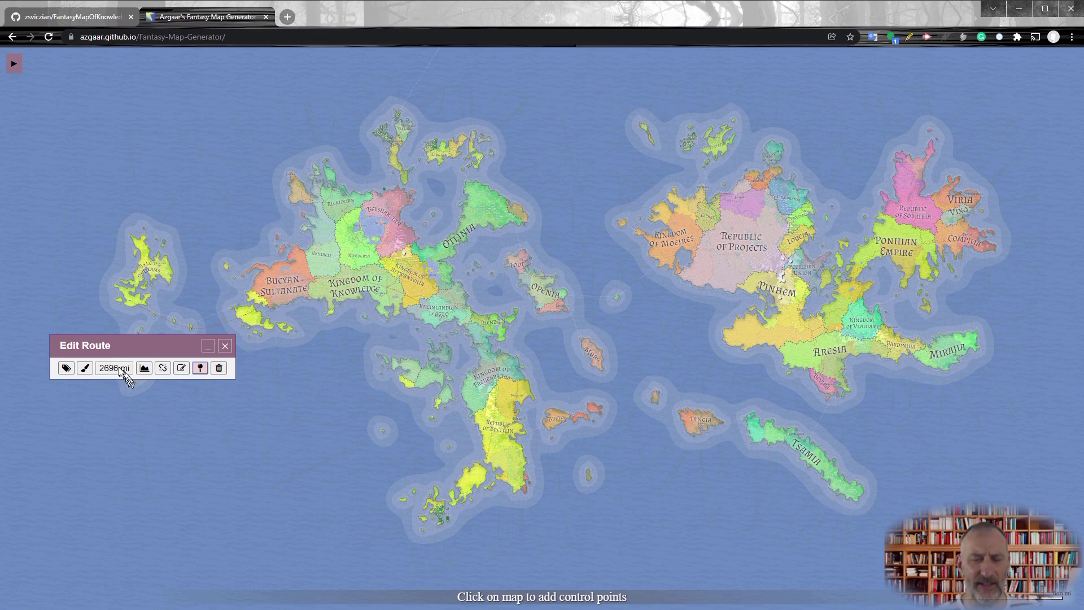
# - Style the roads route group with stroke width 1.87 and colour #ec5c09
pyautogui.click(84, 368)
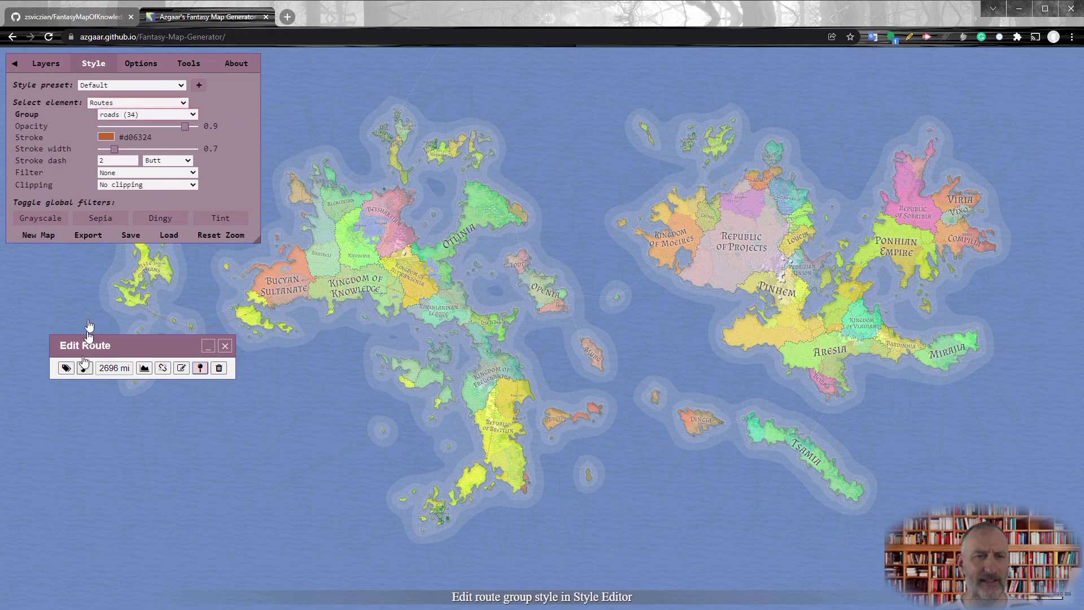
pyautogui.moveTo(116, 150); pyautogui.dragTo(136, 151)
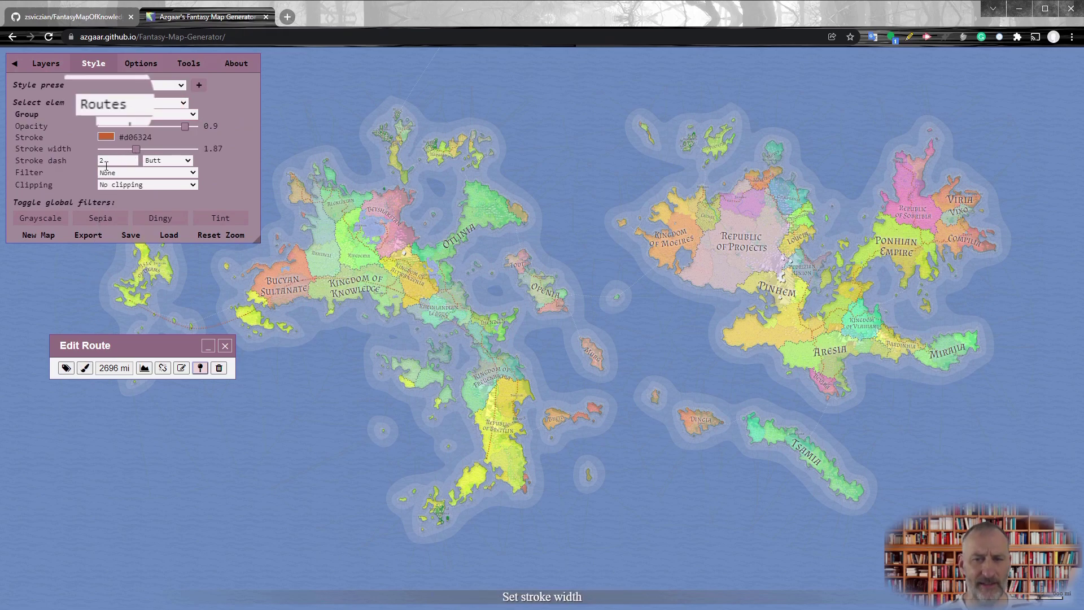
pyautogui.click(106, 137)
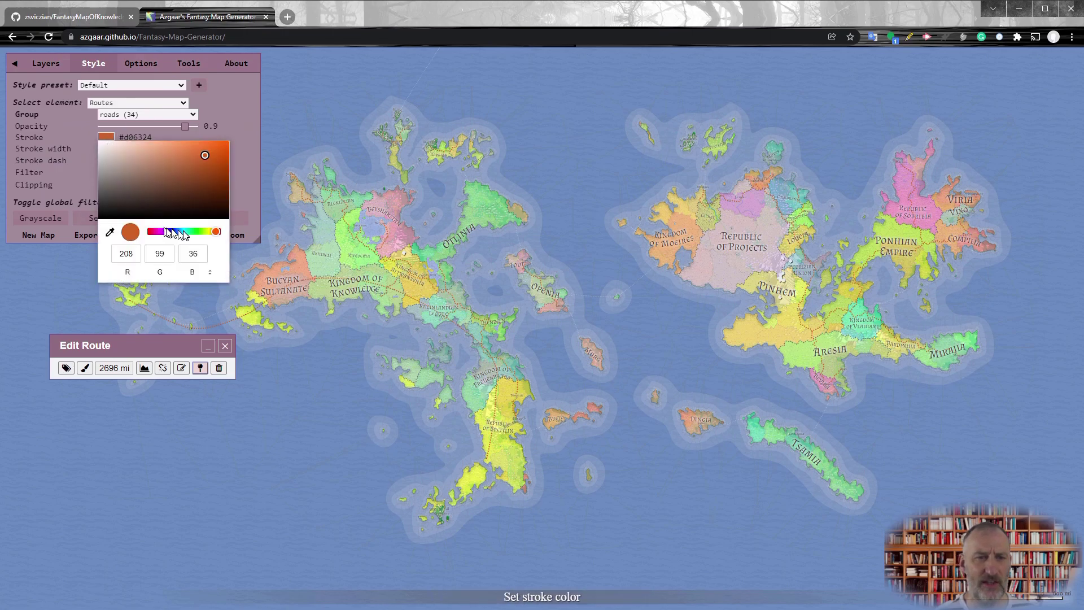
pyautogui.click(223, 147)
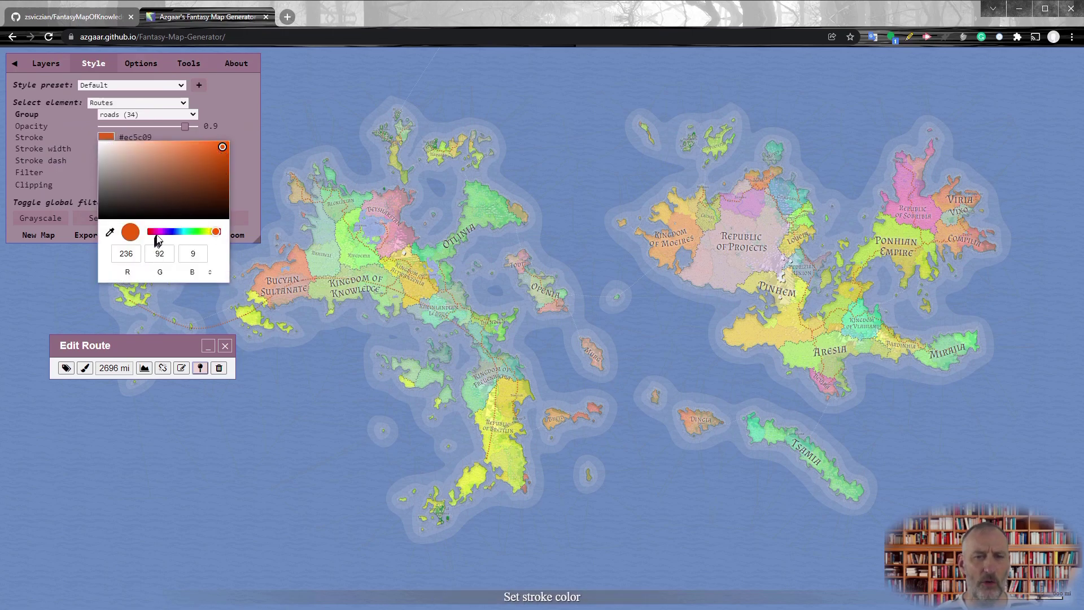
pyautogui.click(145, 139)
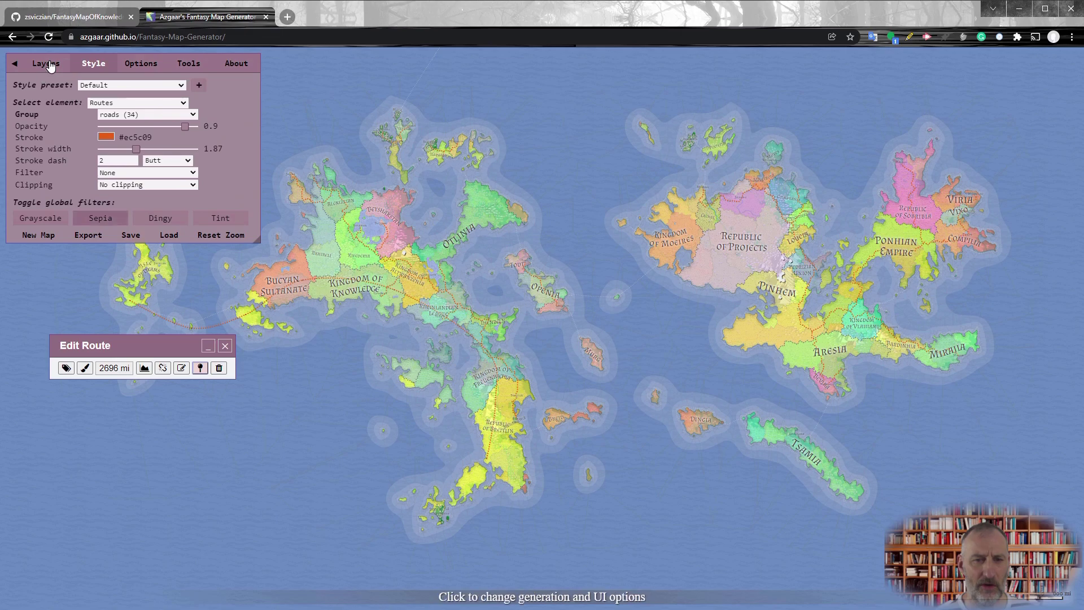
# - Save the map file to this computer and export the map cells as GeoJSON
pyautogui.click(136, 239)
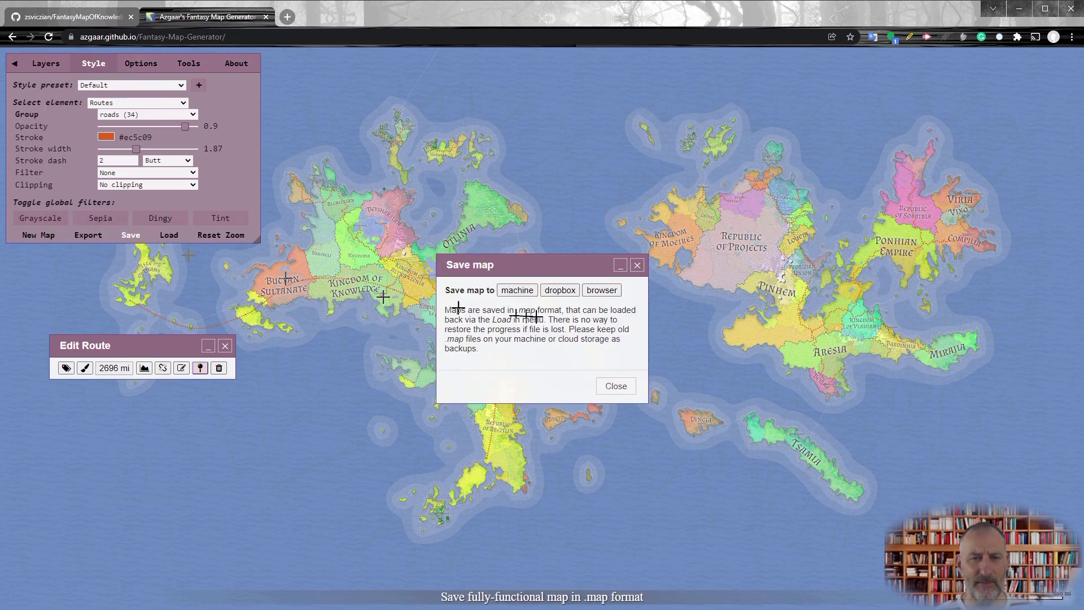
pyautogui.click(520, 292)
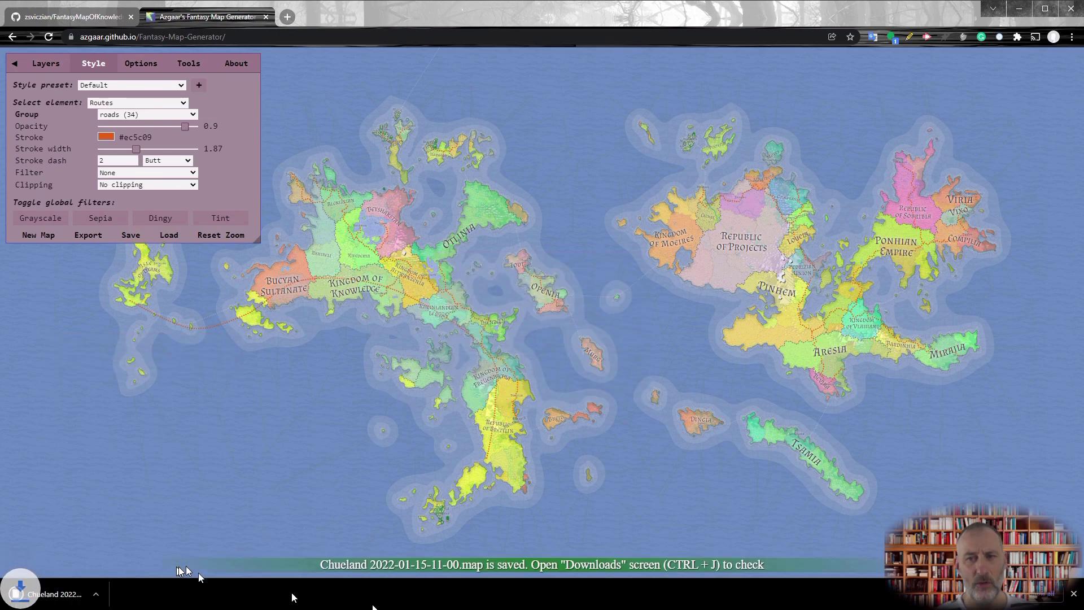
pyautogui.click(1073, 595)
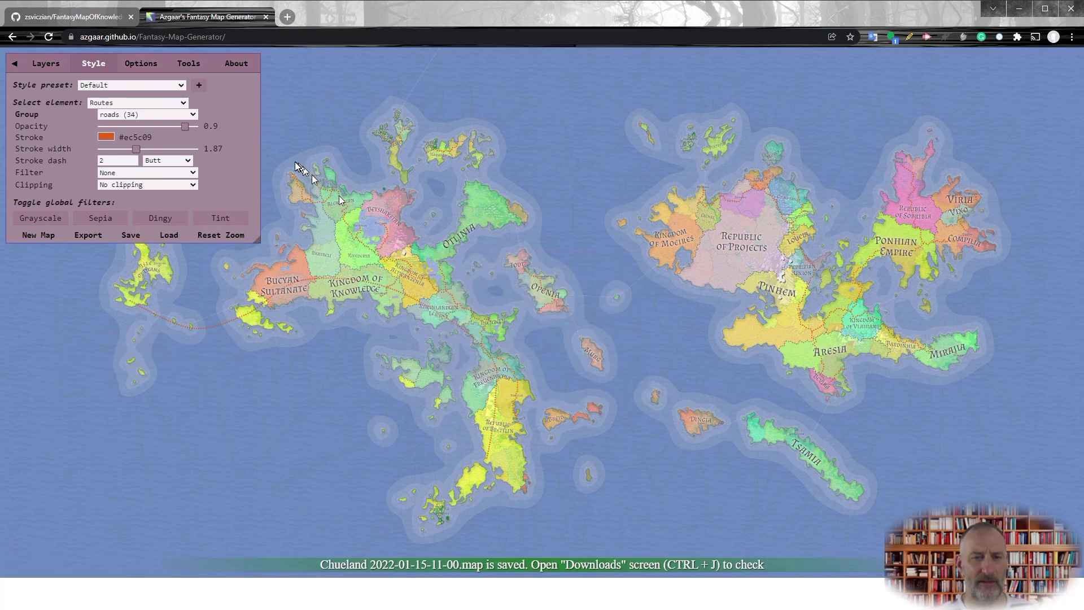
pyautogui.click(90, 236)
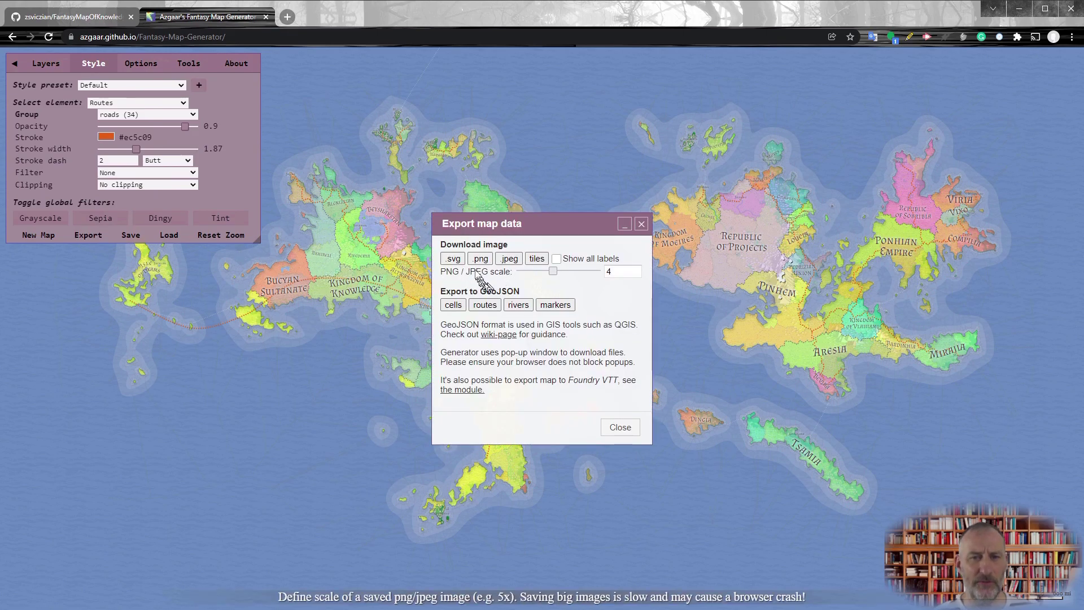
pyautogui.click(453, 306)
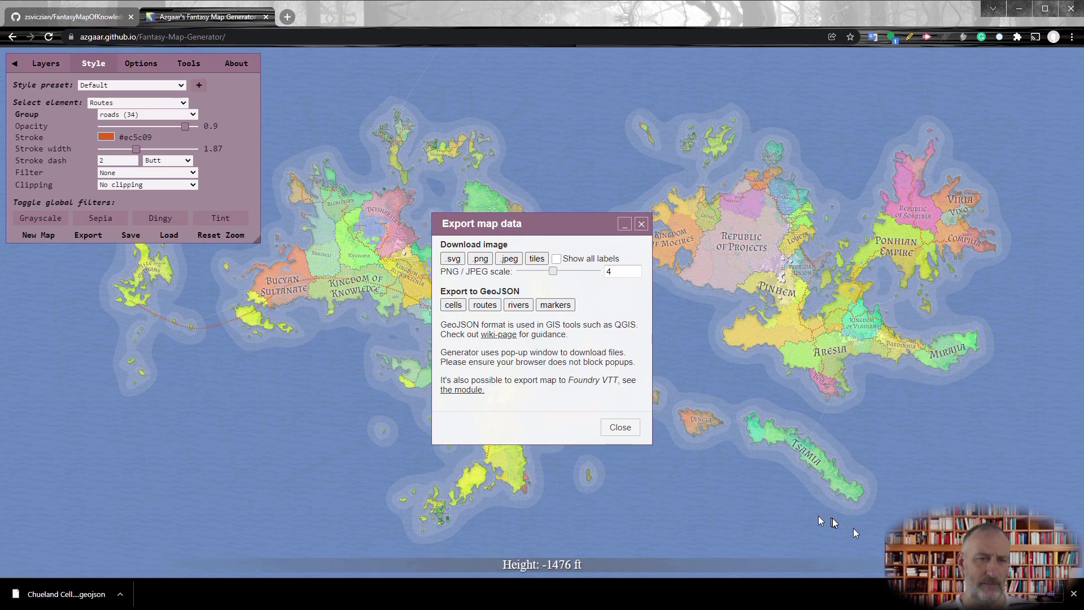
pyautogui.click(1076, 595)
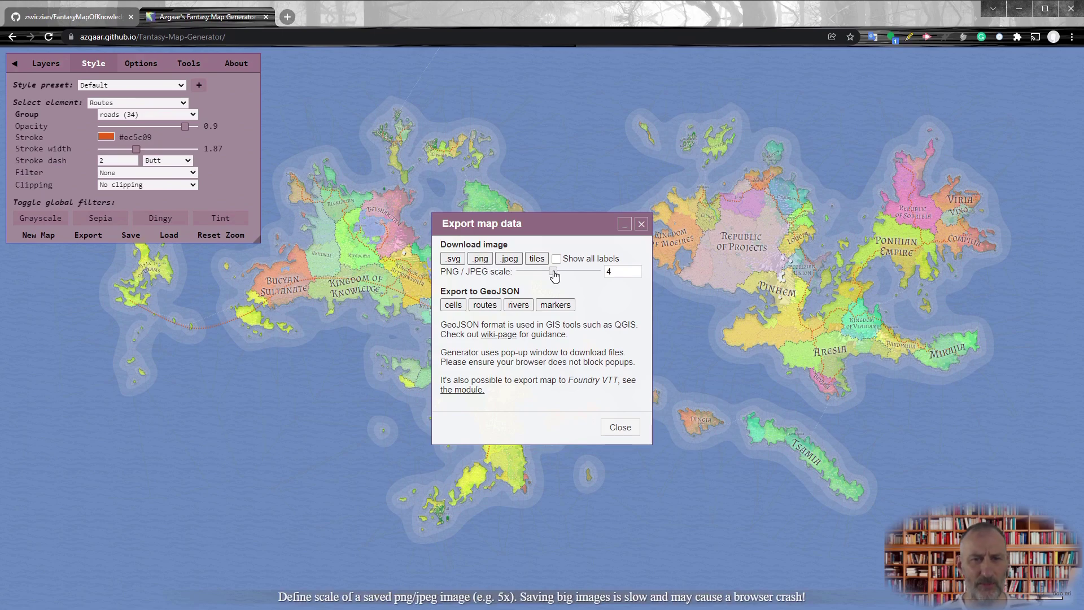
# - Export the map as a PNG at scale 4 and show it in its Downloads folder
pyautogui.moveTo(553, 272); pyautogui.dragTo(597, 272)
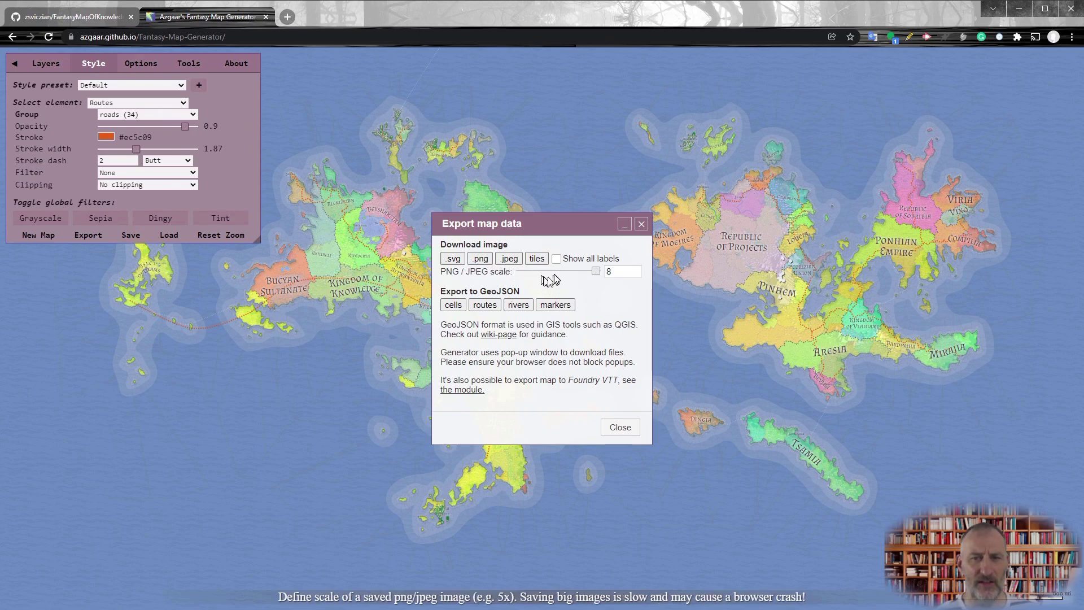
pyautogui.click(556, 271)
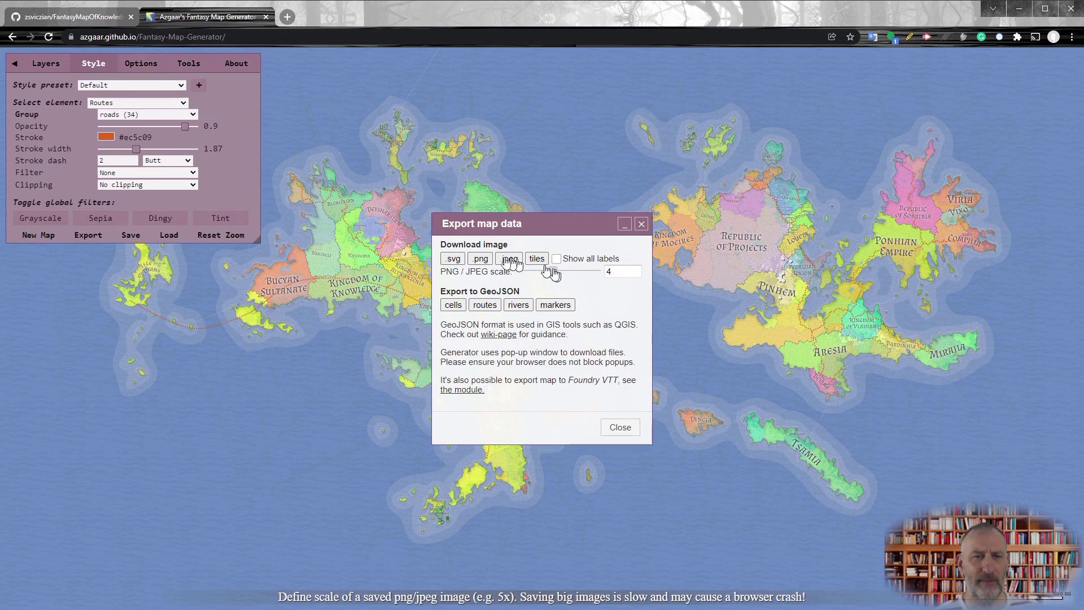
pyautogui.click(484, 264)
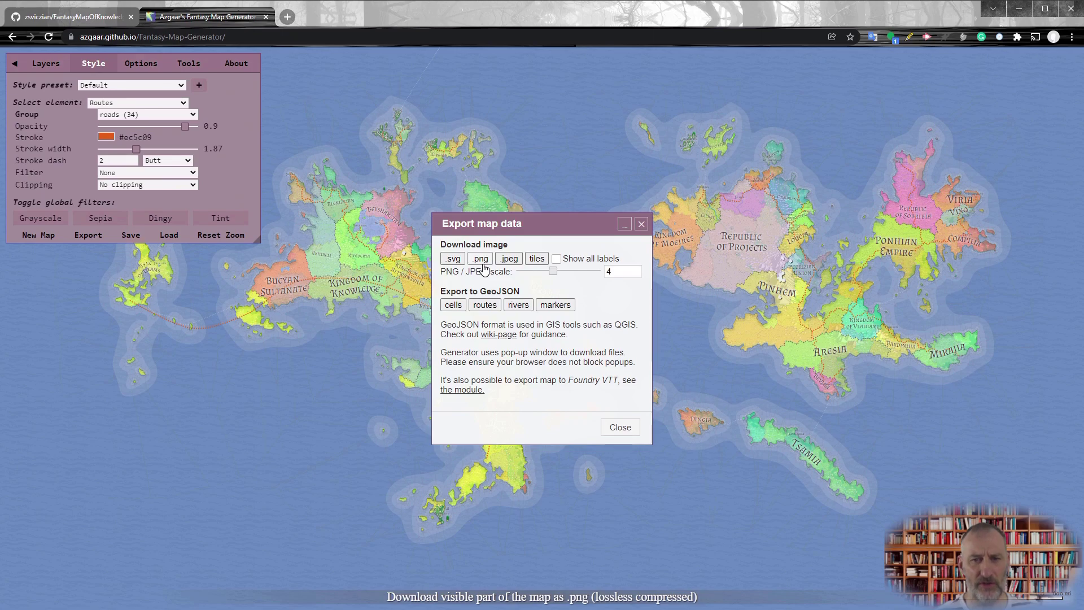
pyautogui.click(484, 265)
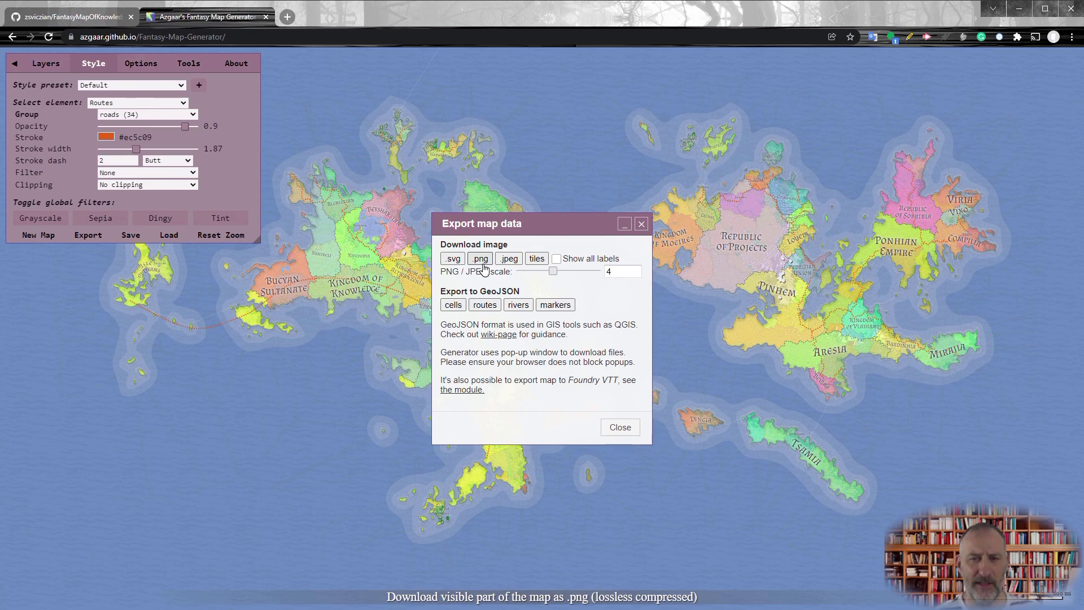
pyautogui.click(483, 266)
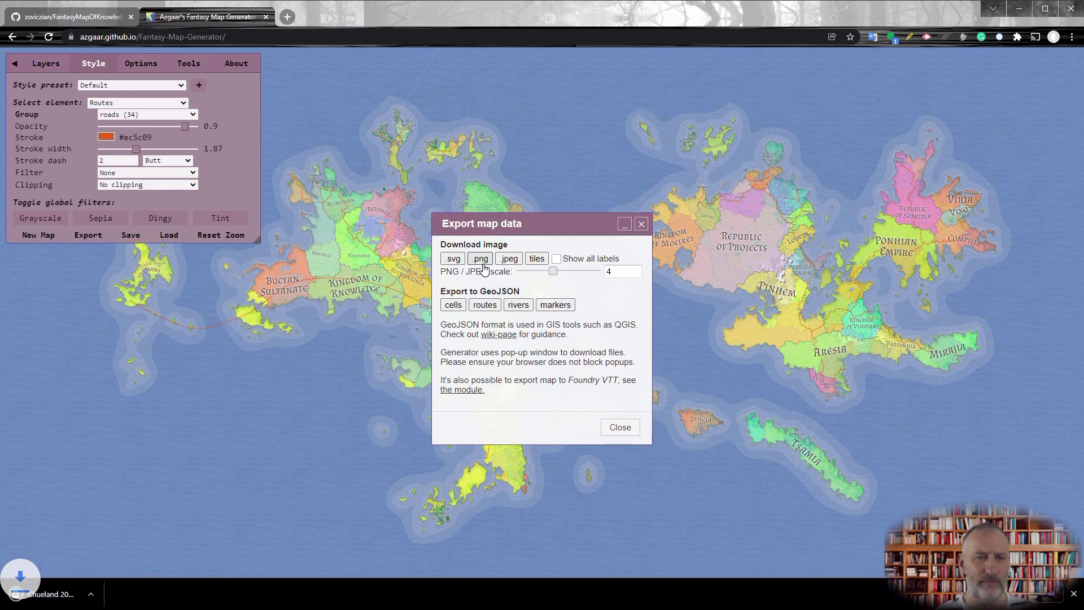
pyautogui.click(128, 598)
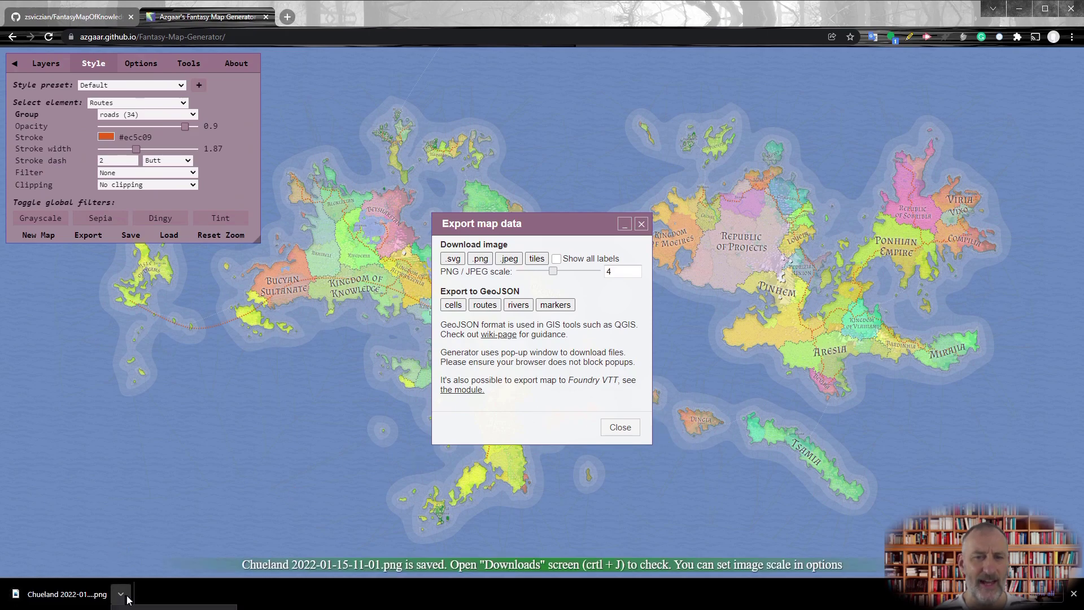
pyautogui.click(57, 567)
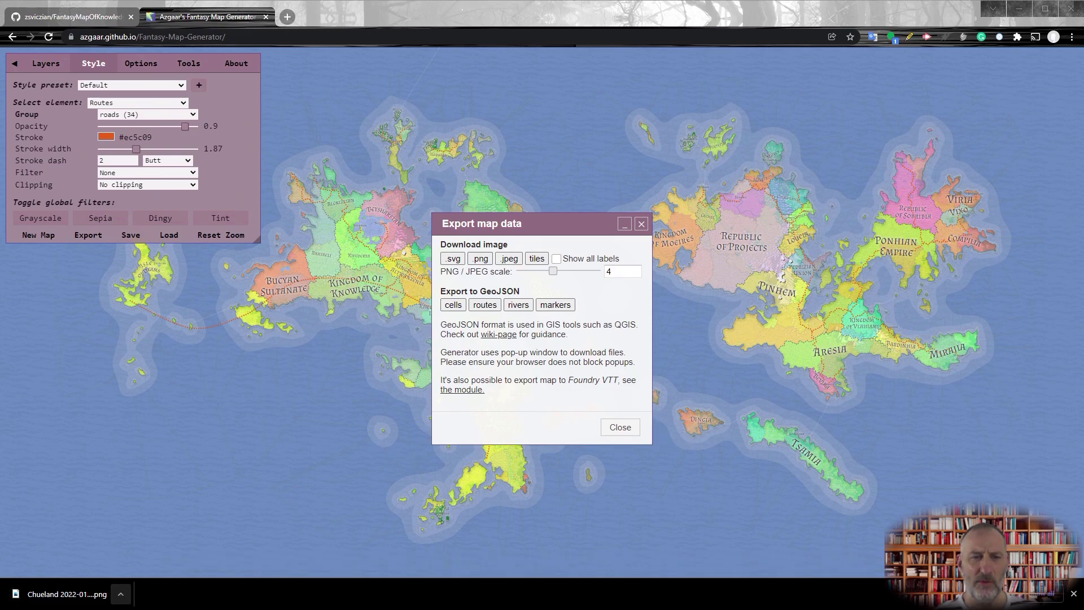
# - Check the Chueland PNG's Properties details: 7680 × 3984 pixels, 14.8 MB
pyautogui.rightClick(301, 275)
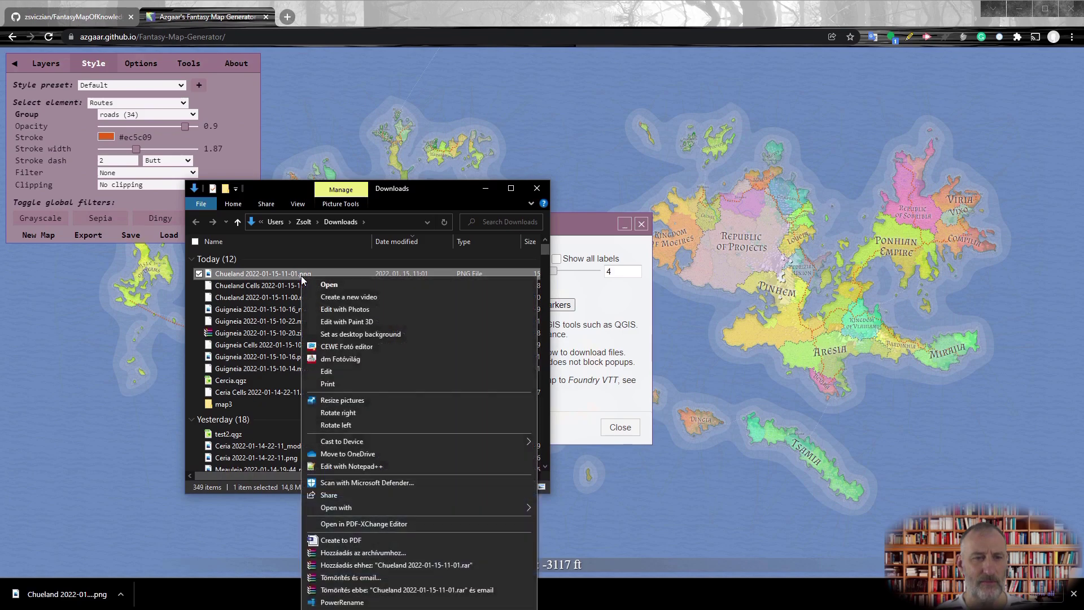
pyautogui.press('r')
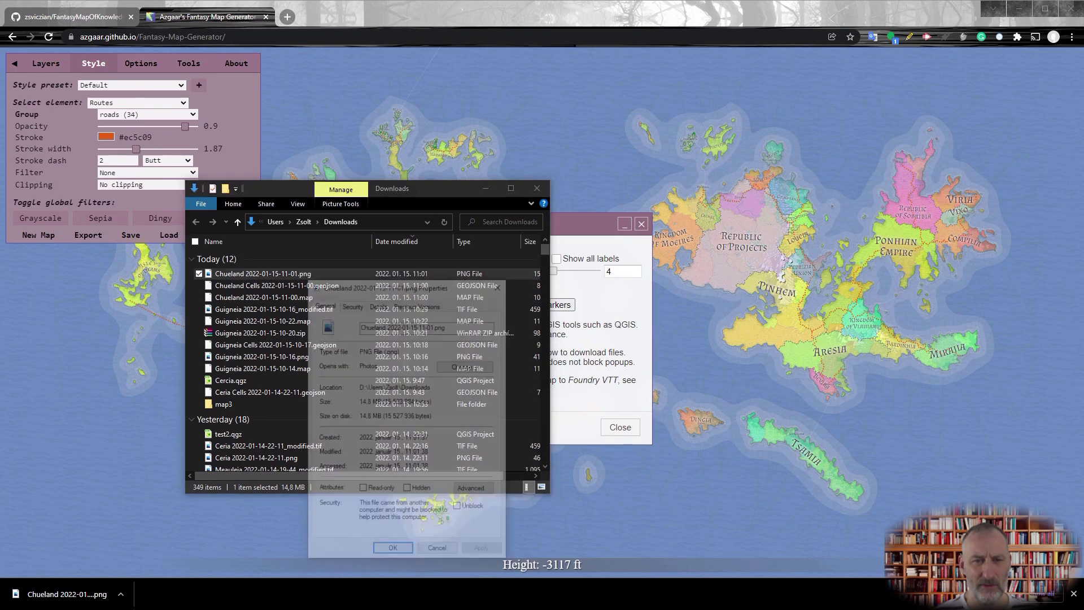
pyautogui.click(377, 304)
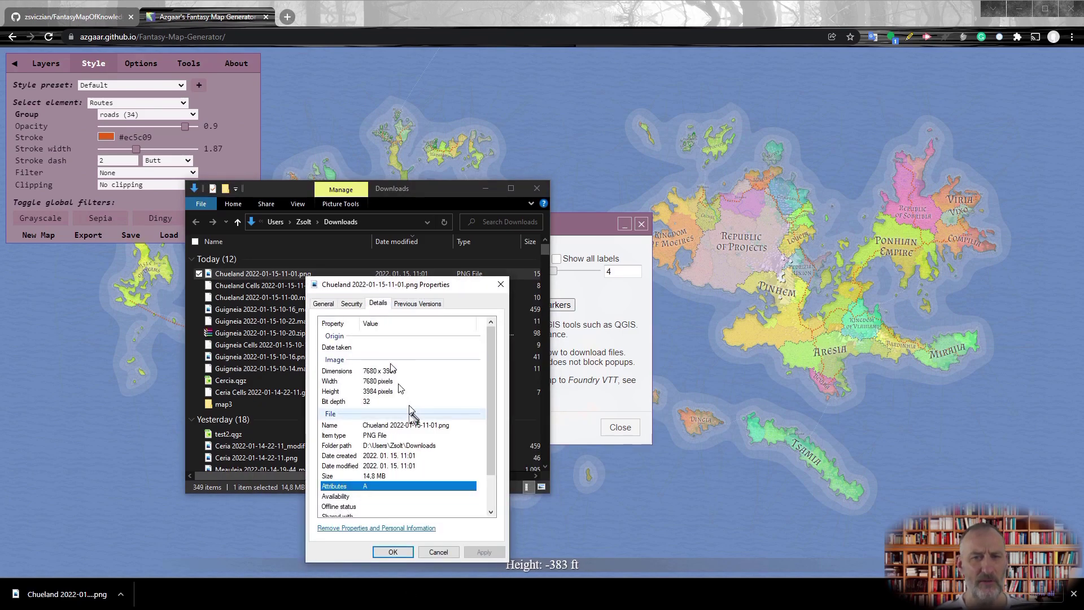
pyautogui.click(439, 552)
# - Download the map as a zip of 3 × 3 tiles at scale 2
pyautogui.click(537, 189)
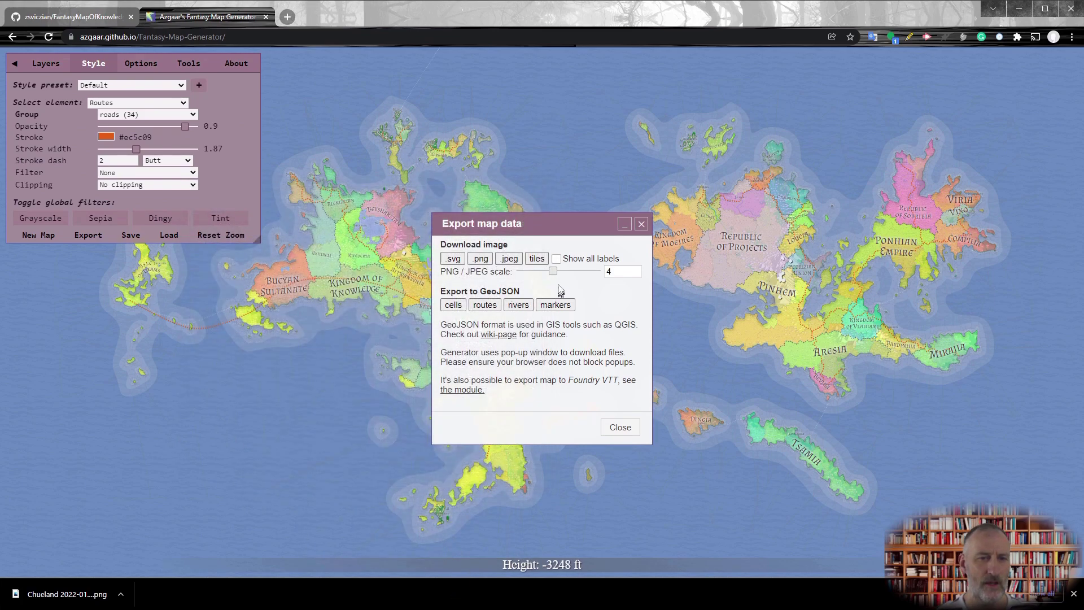
pyautogui.click(538, 259)
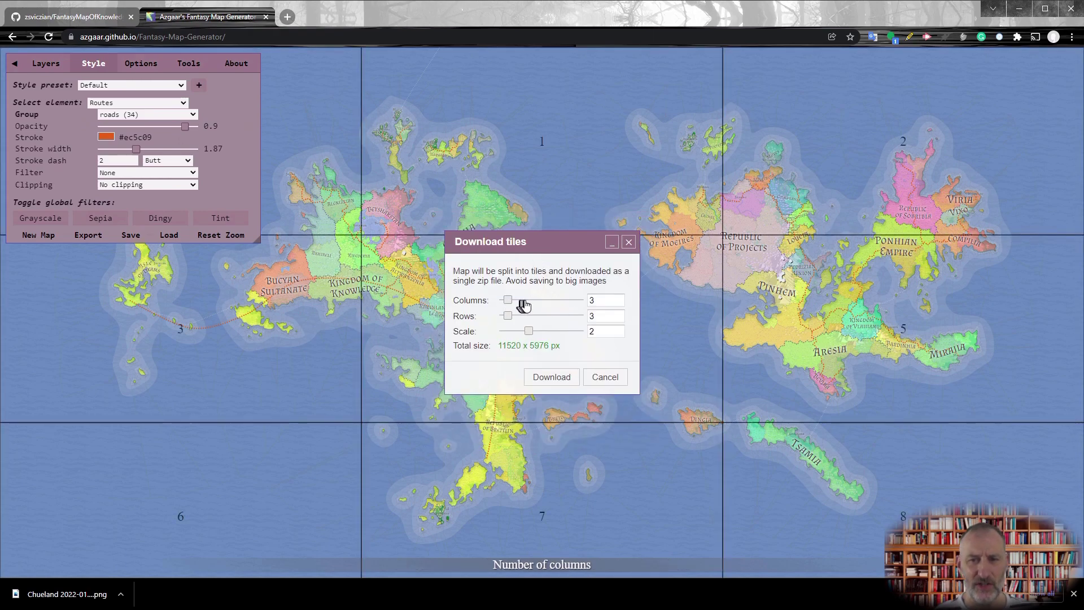
pyautogui.moveTo(509, 300)
pyautogui.mouseDown()
pyautogui.moveTo(530, 305)
pyautogui.moveTo(506, 308)
pyautogui.mouseUp()
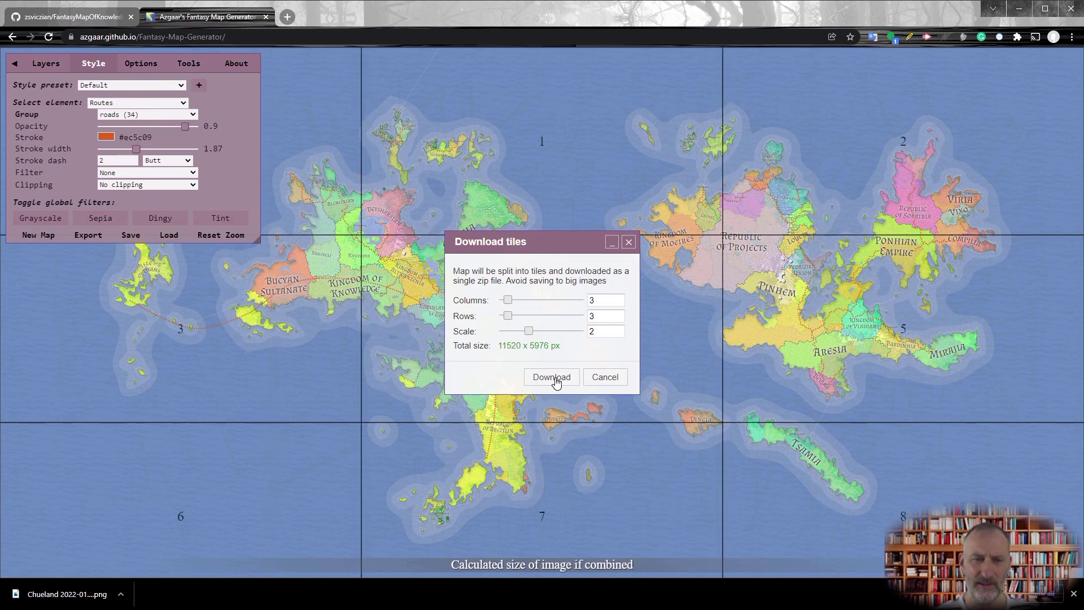
pyautogui.click(555, 380)
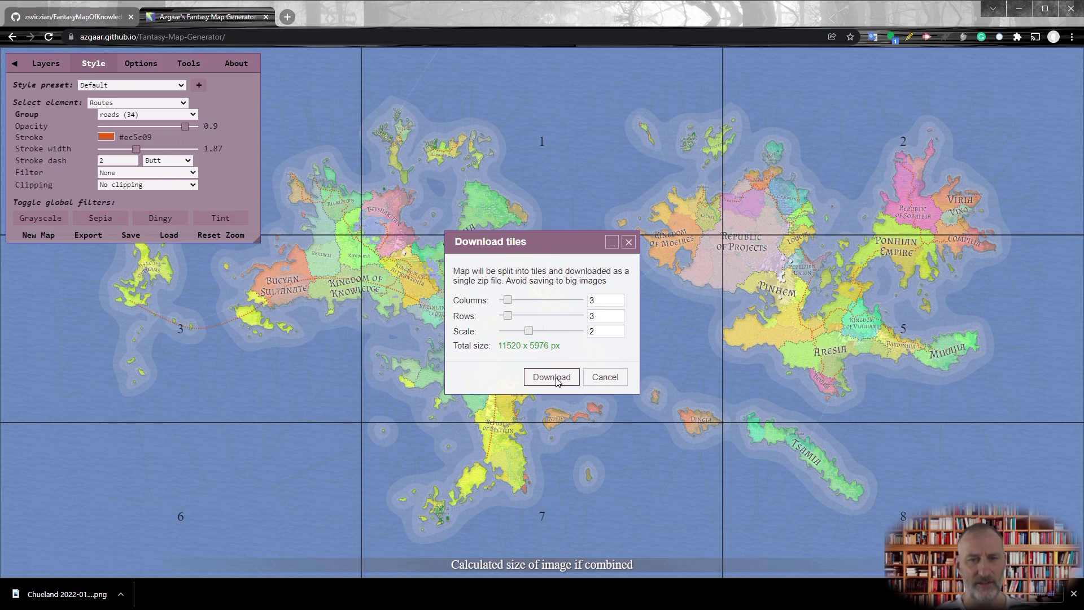
pyautogui.click(556, 382)
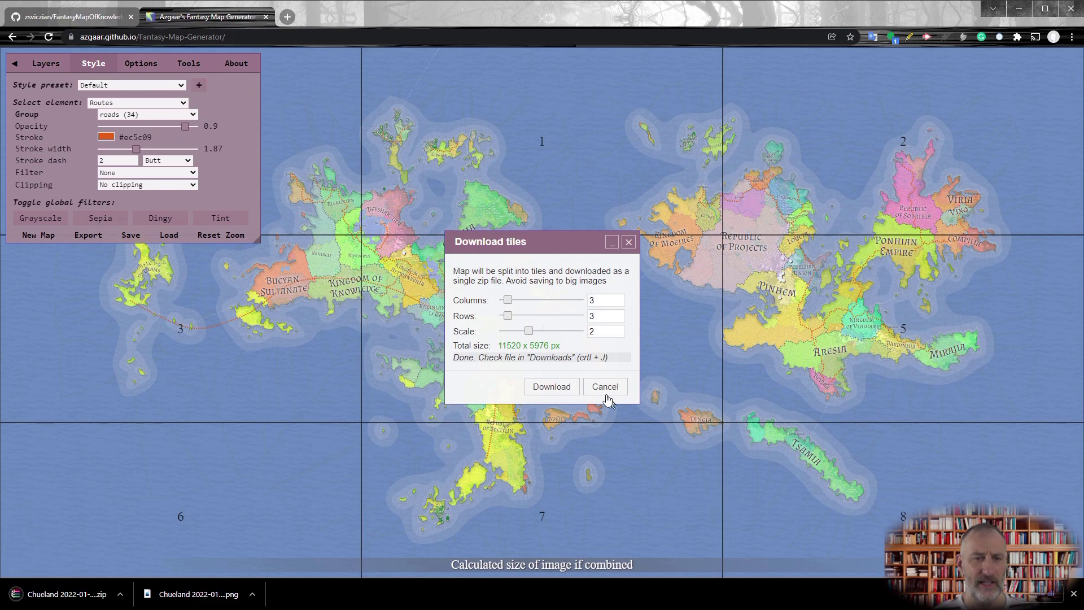
pyautogui.click(629, 243)
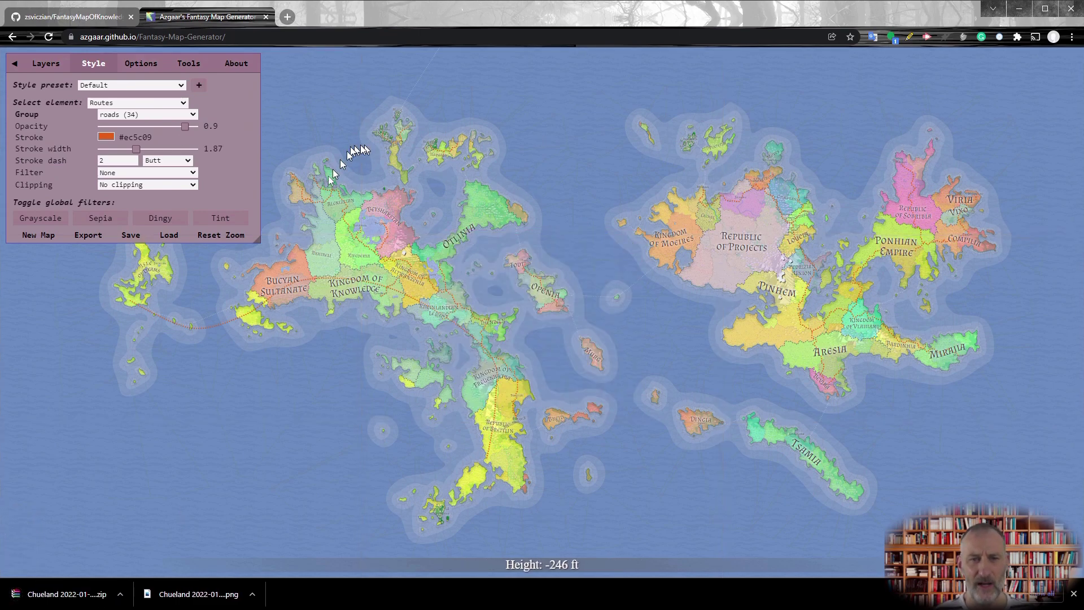
# - Open the Configure World settings from the Options tab
pyautogui.click(41, 64)
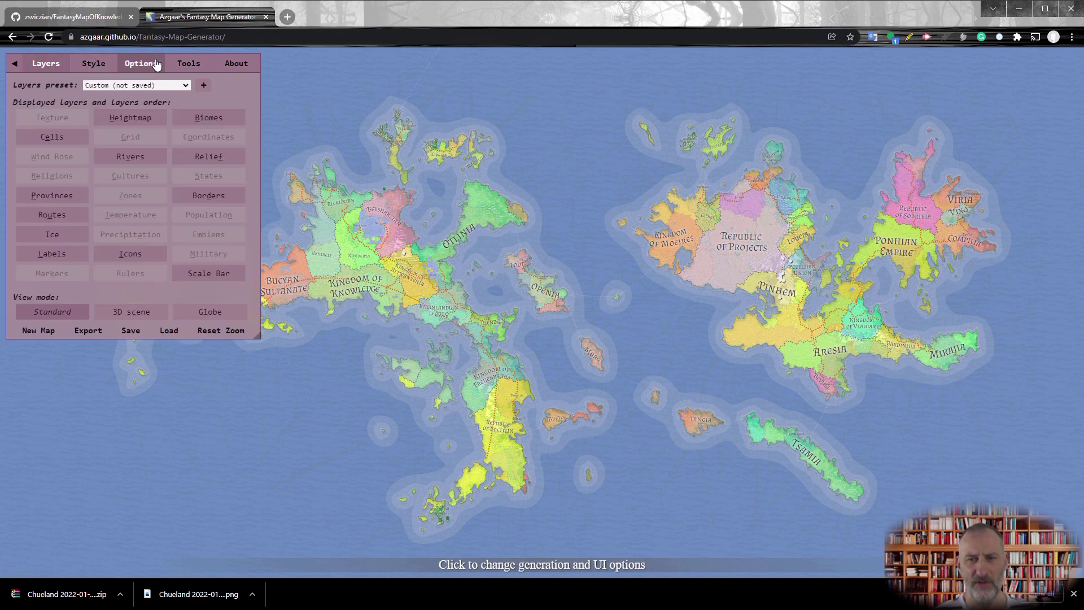
pyautogui.click(157, 65)
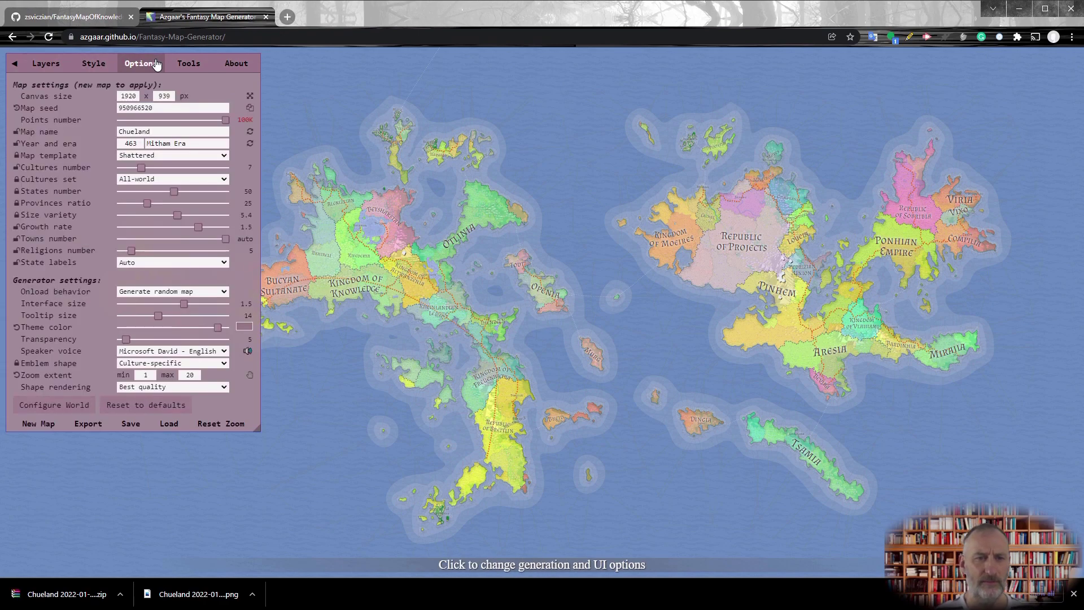
pyautogui.click(59, 407)
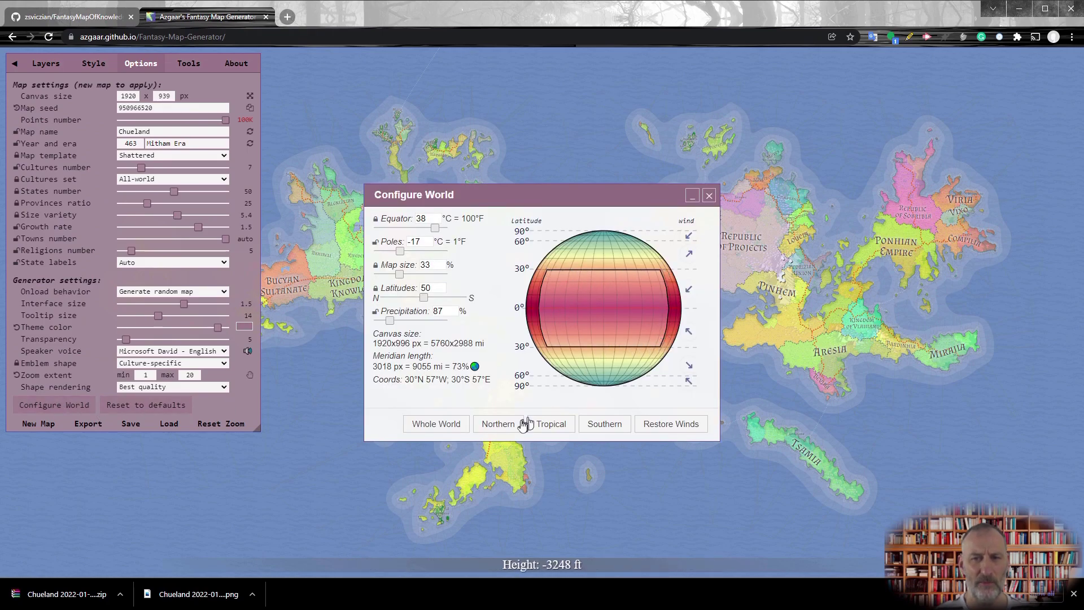
# - After trying Northern, Southern and Whole World, settle on the Tropical latitude preset
pyautogui.click(500, 430)
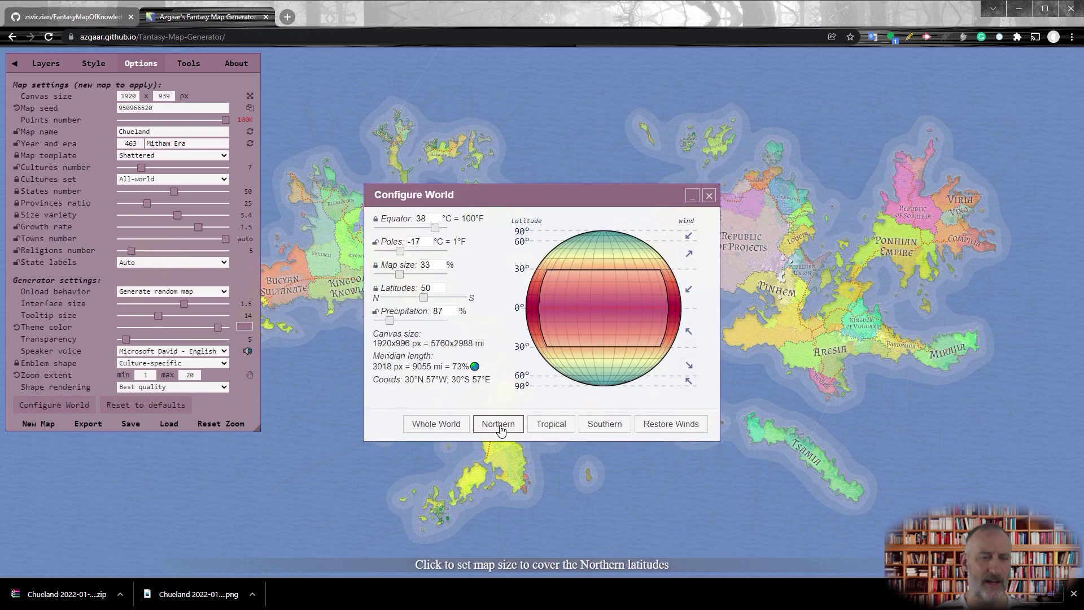
pyautogui.click(556, 434)
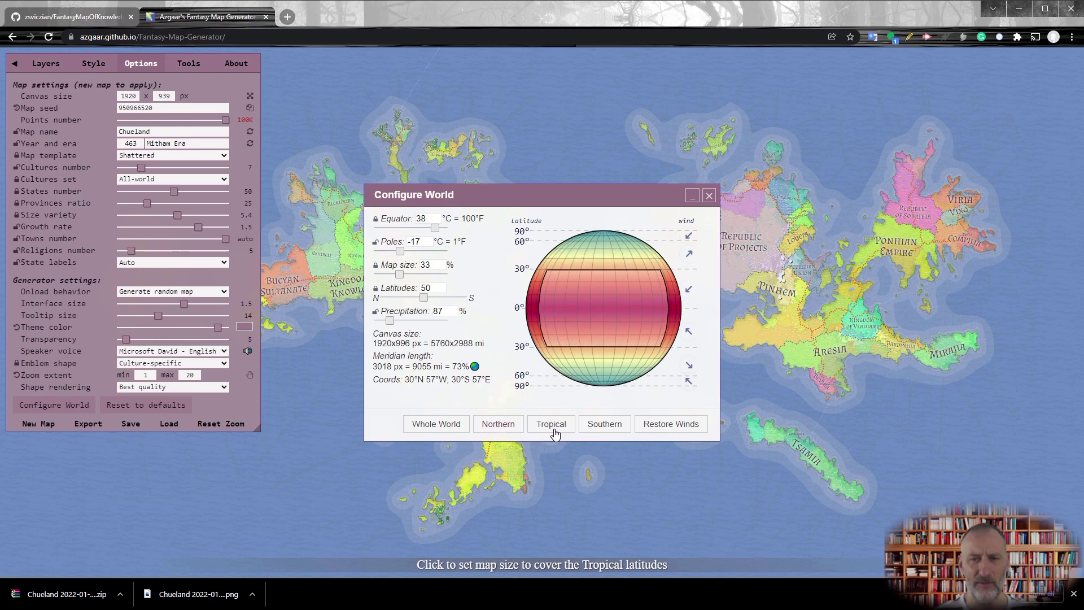
pyautogui.click(596, 428)
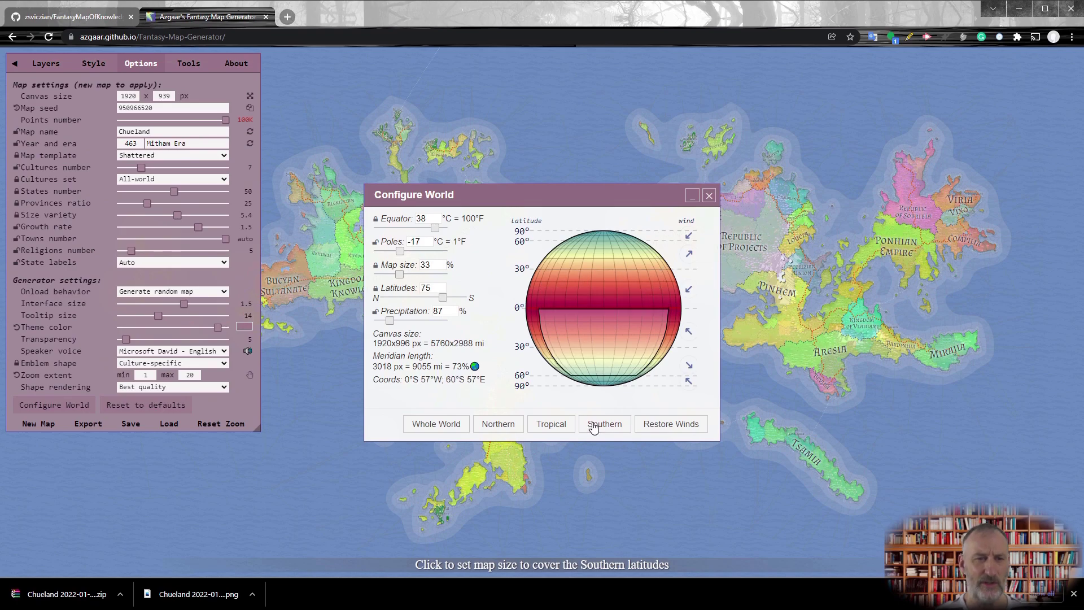
pyautogui.click(437, 431)
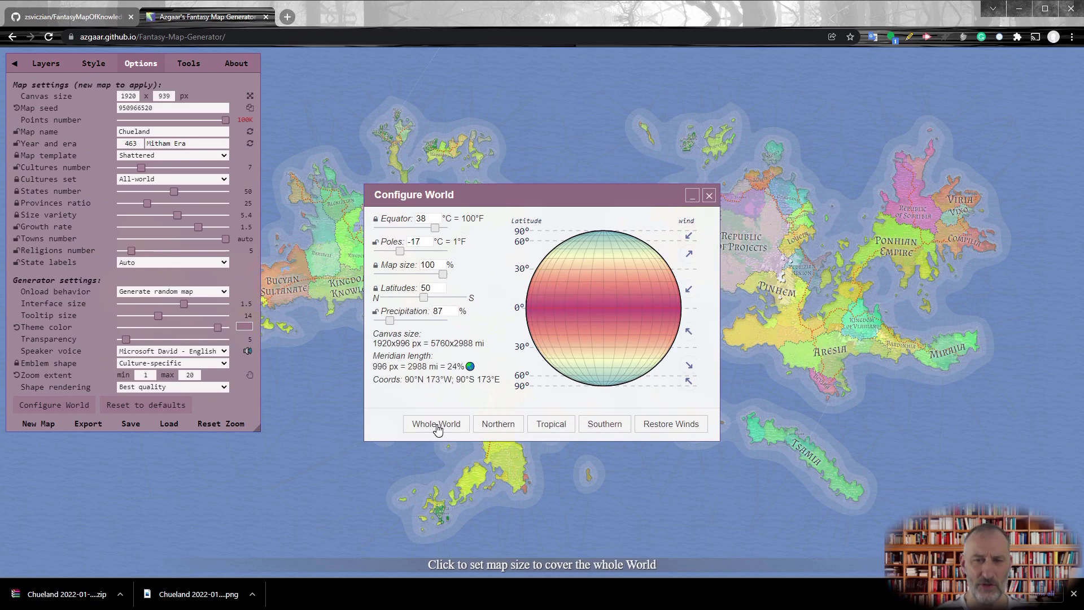
pyautogui.click(490, 429)
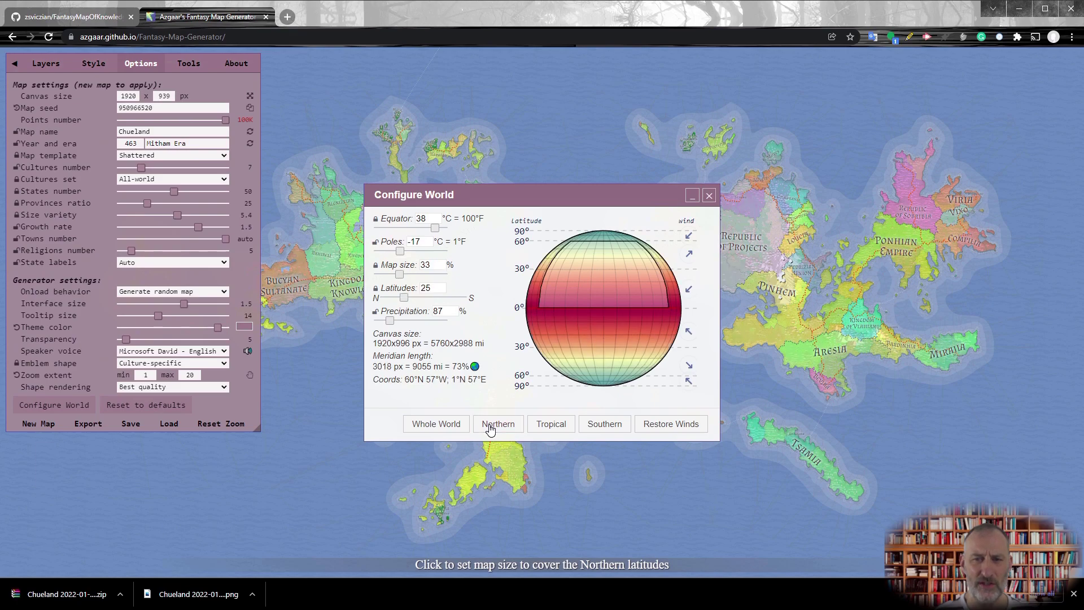
pyautogui.click(533, 428)
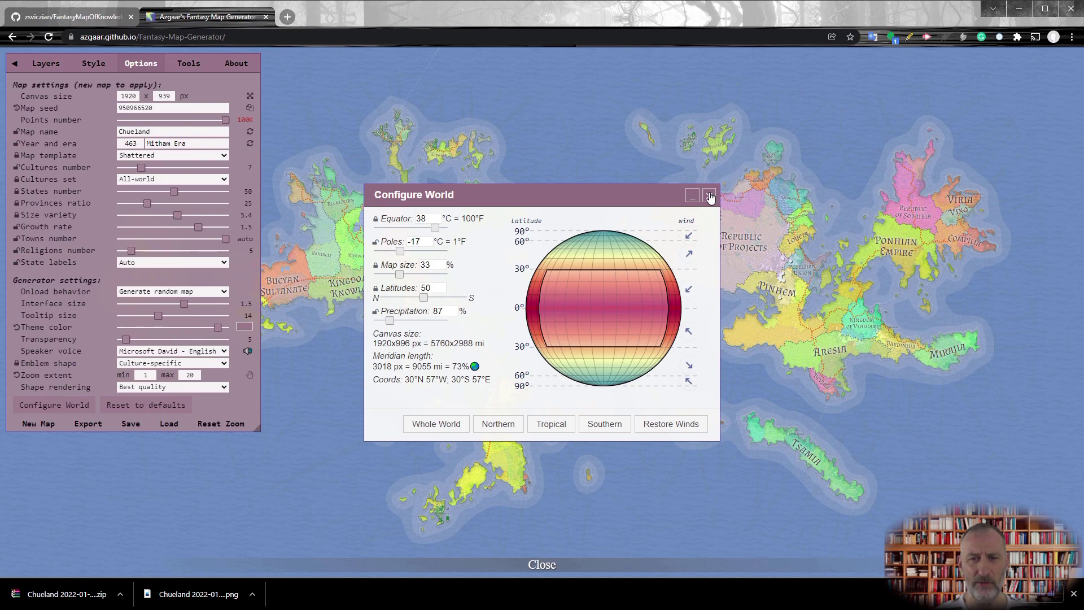
pyautogui.click(709, 196)
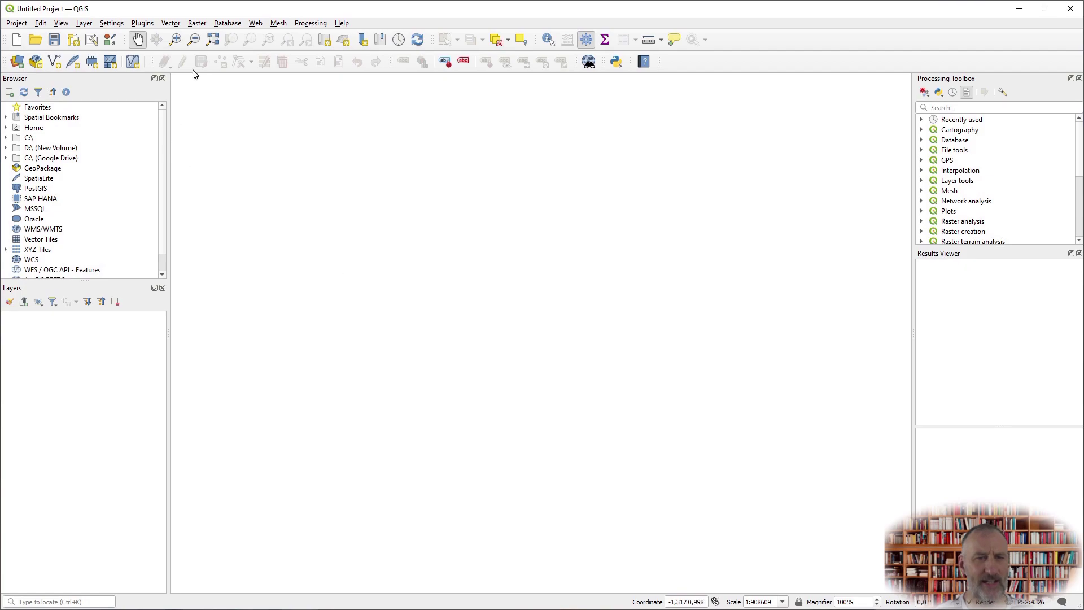
# - Open the Layer menu in the empty QGIS project
pyautogui.click(82, 23)
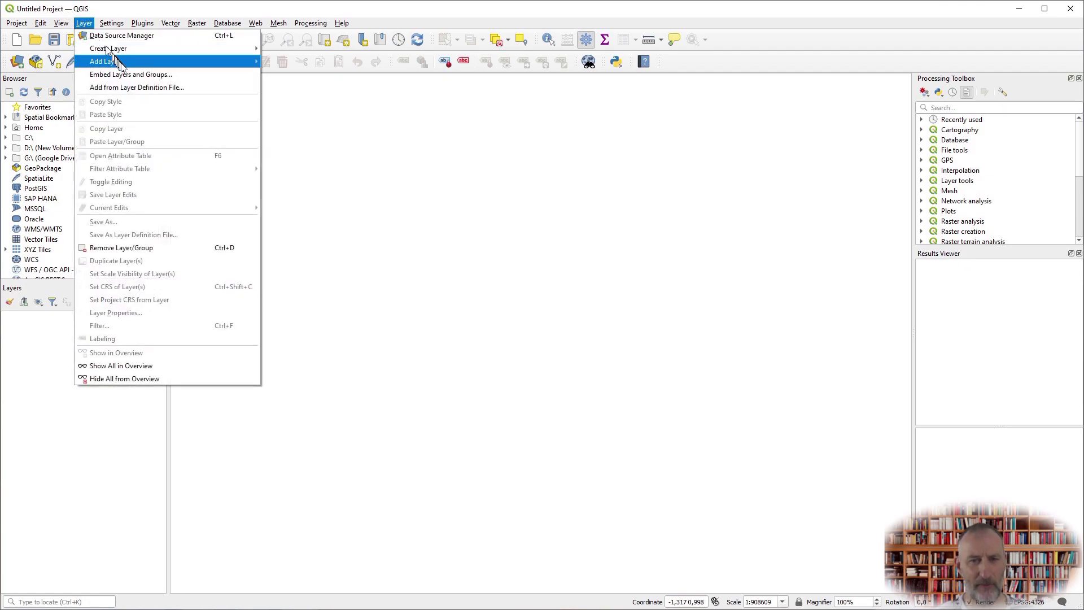
pyautogui.click(287, 62)
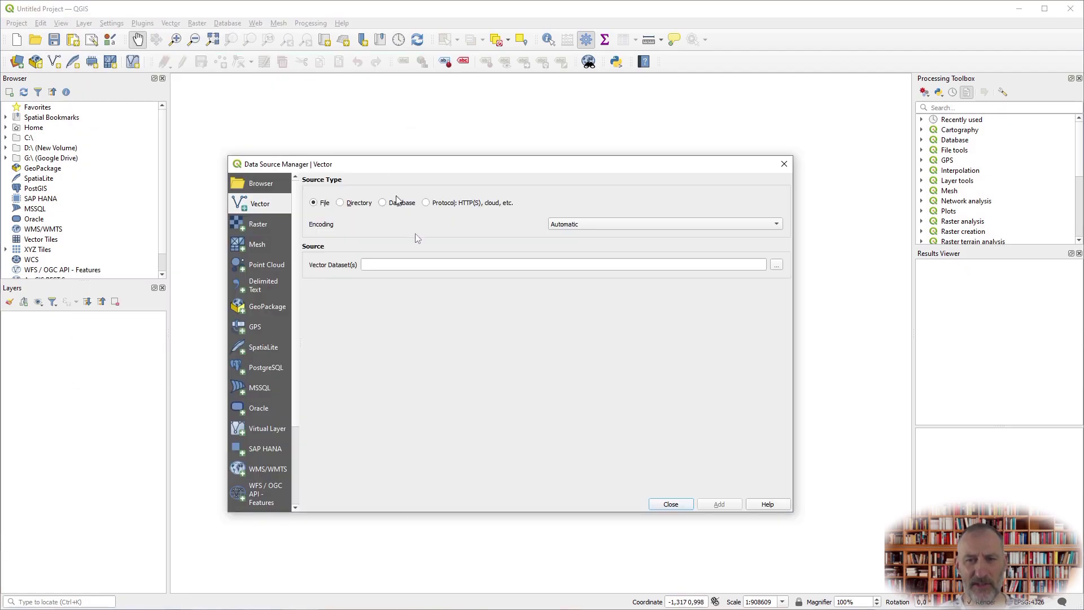
pyautogui.click(776, 266)
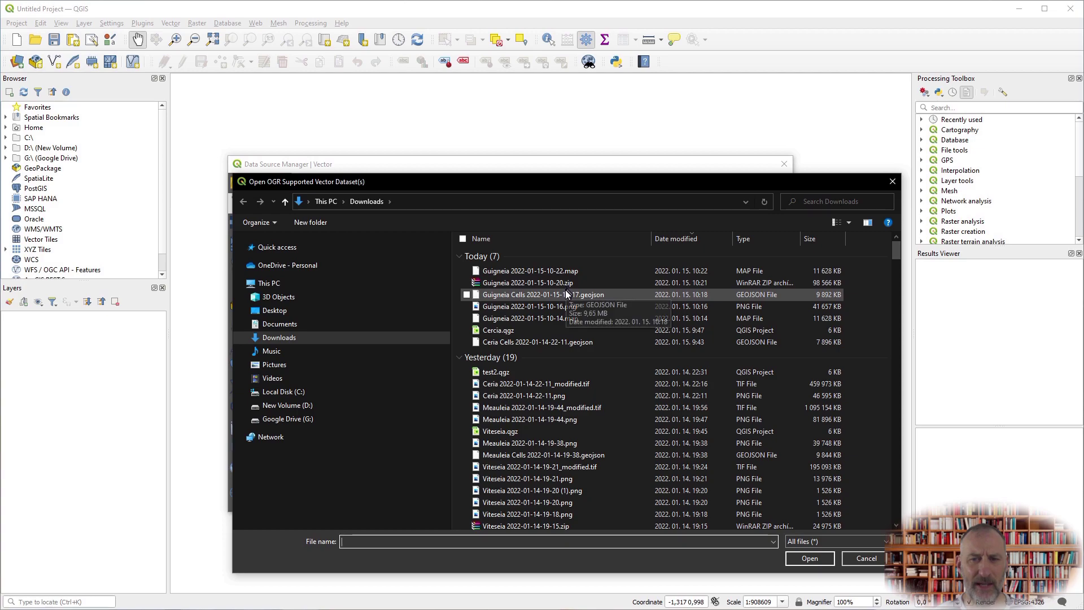
pyautogui.click(570, 295)
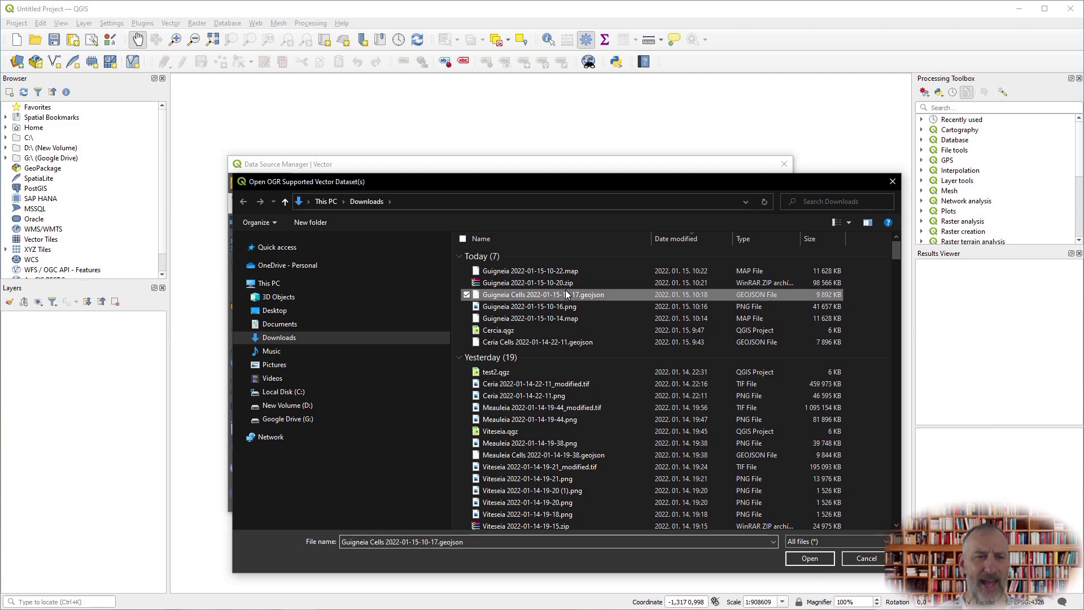
pyautogui.click(809, 559)
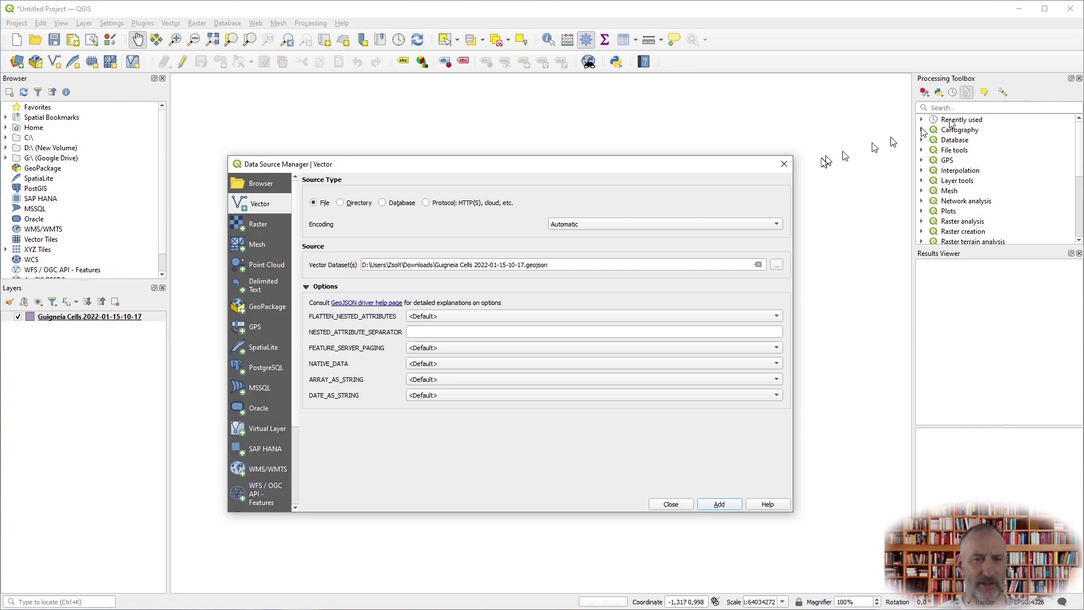
pyautogui.click(785, 164)
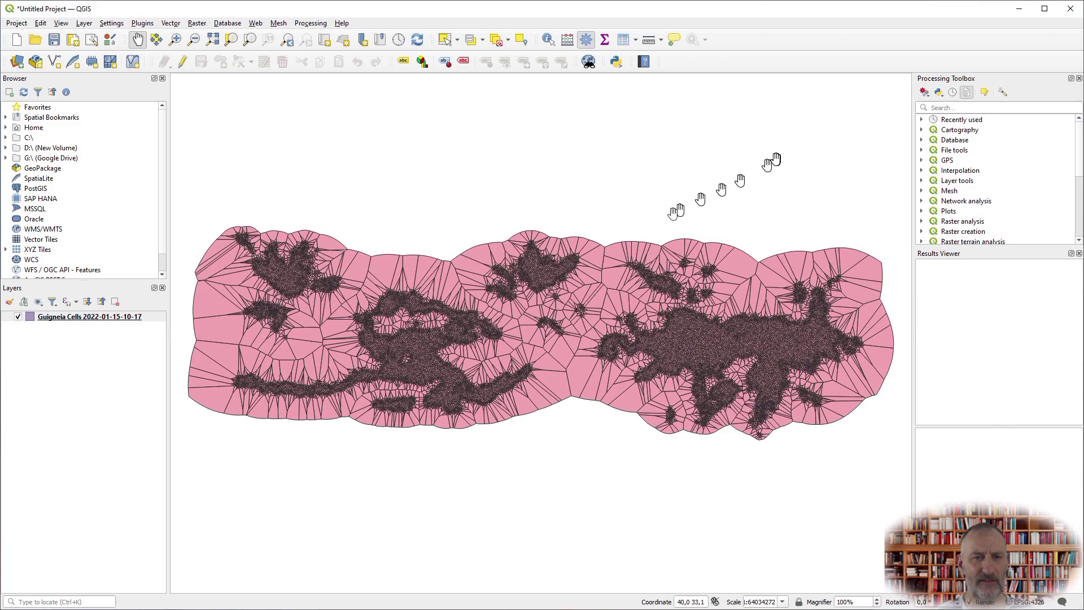
# - Select the 11,935 cells whose type equals 'ocean' and delete them in edit mode
pyautogui.click(471, 40)
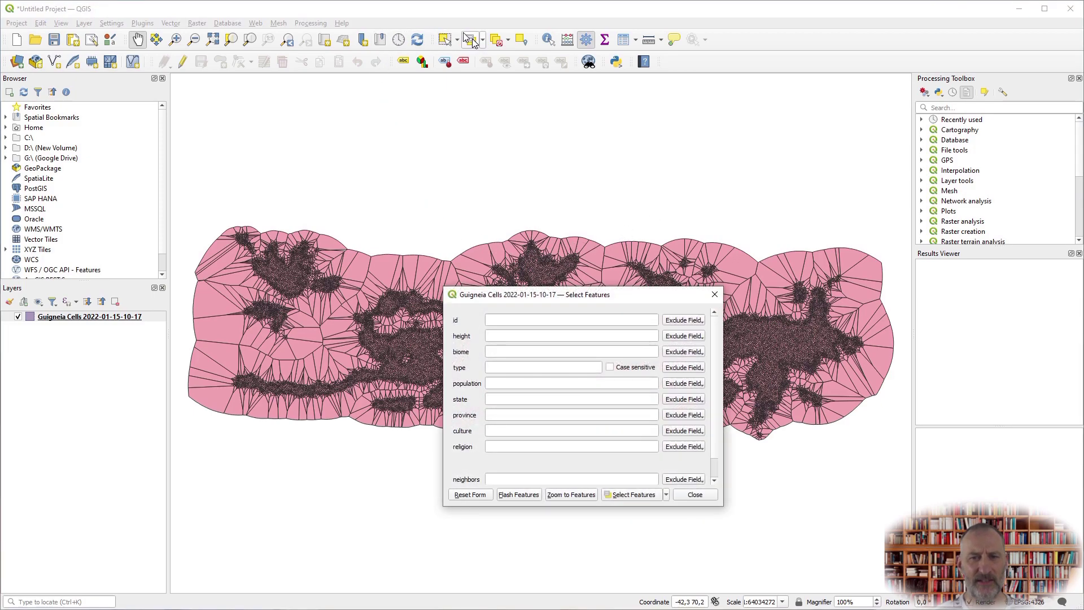
pyautogui.click(529, 367)
pyautogui.write('ocean')
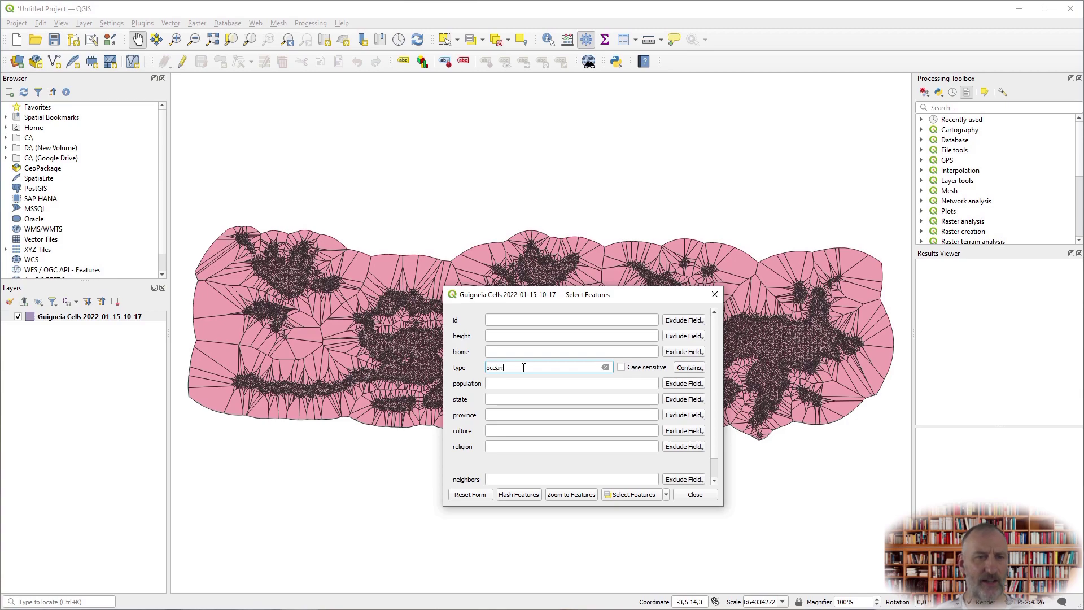
pyautogui.click(691, 368)
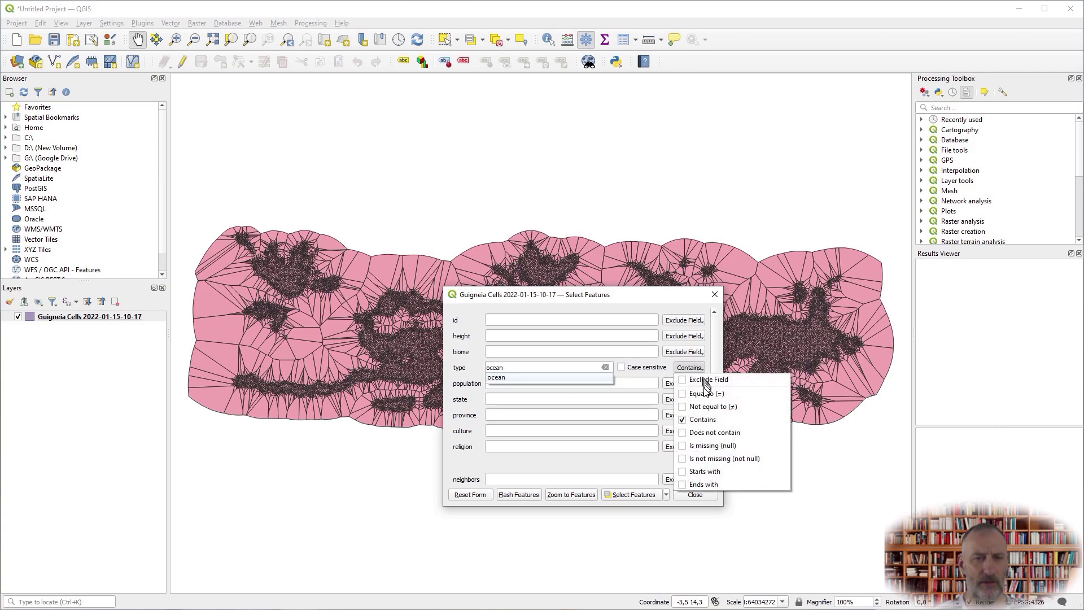
pyautogui.click(686, 394)
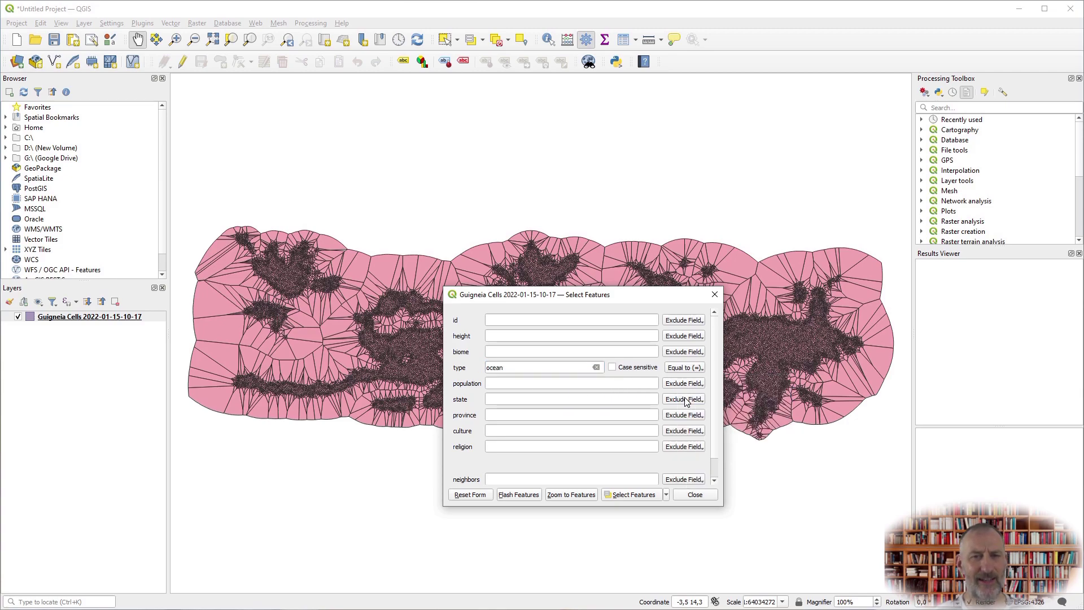
pyautogui.click(633, 494)
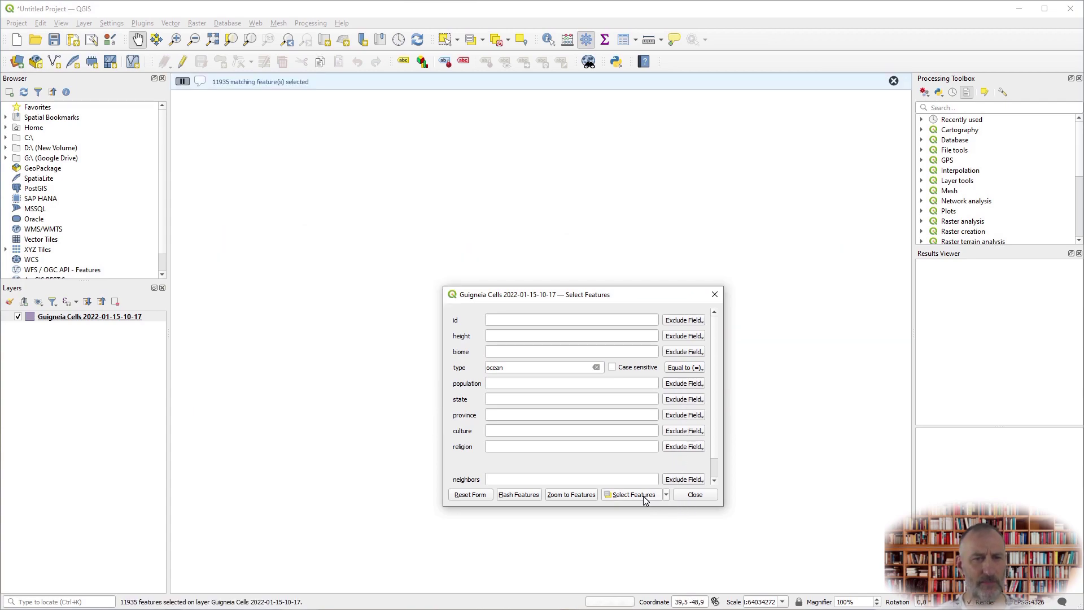
pyautogui.click(698, 495)
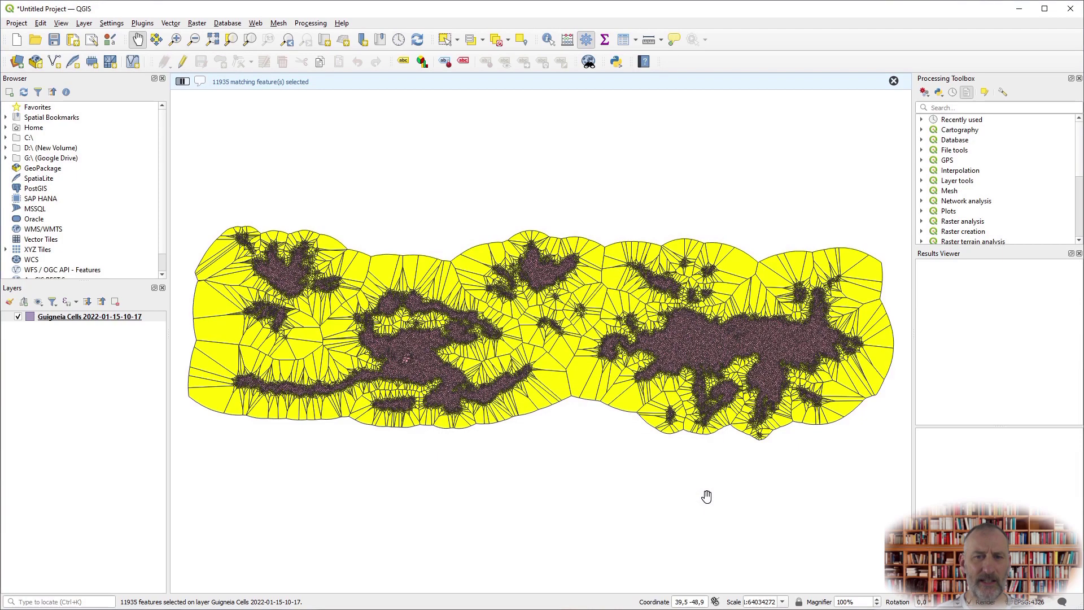
pyautogui.click(182, 61)
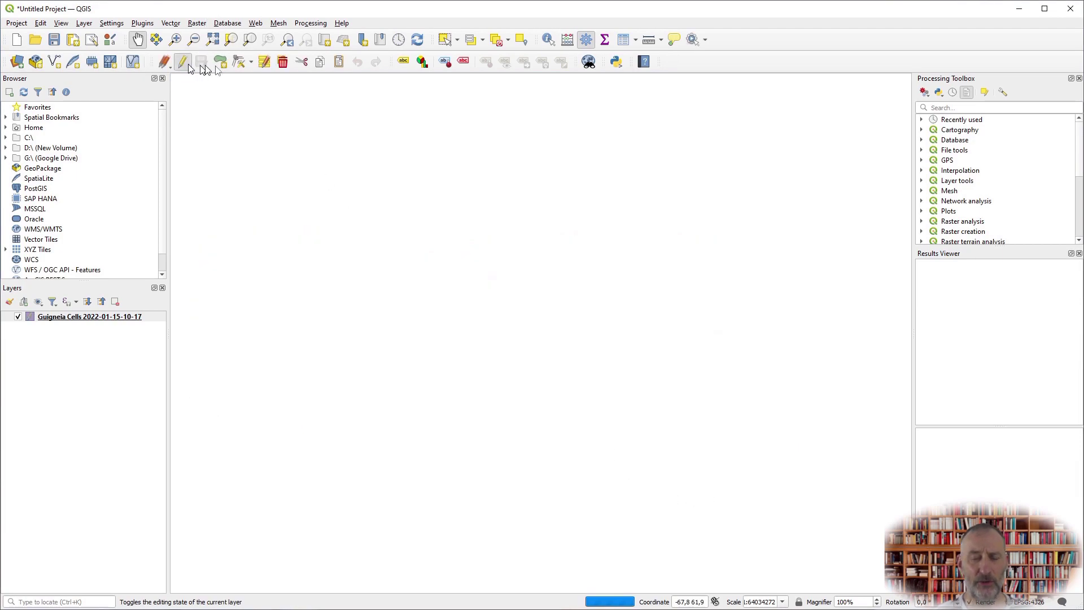
pyautogui.click(284, 63)
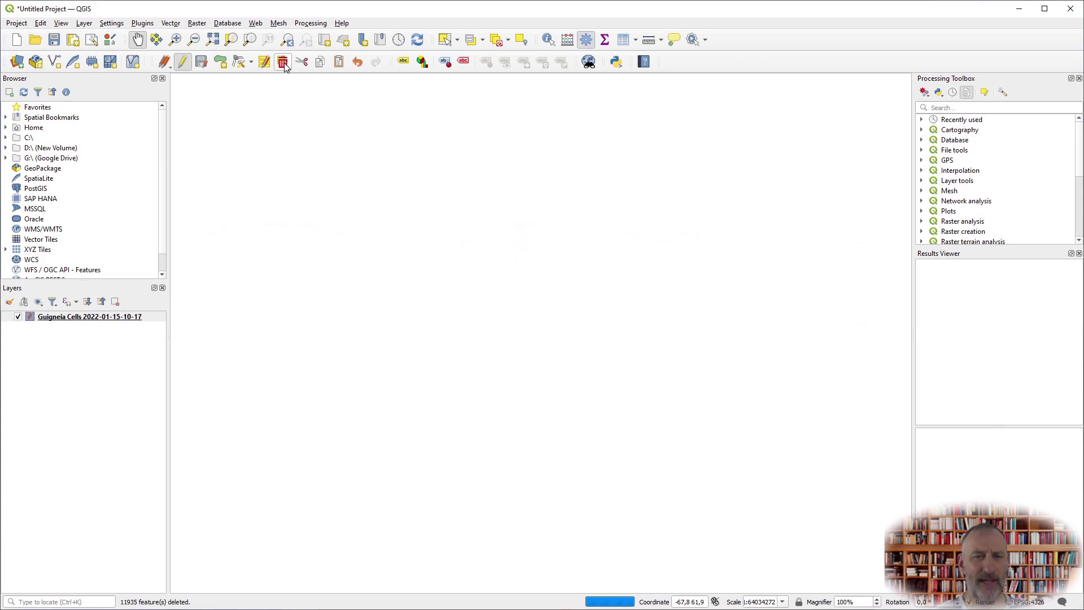
pyautogui.click(196, 24)
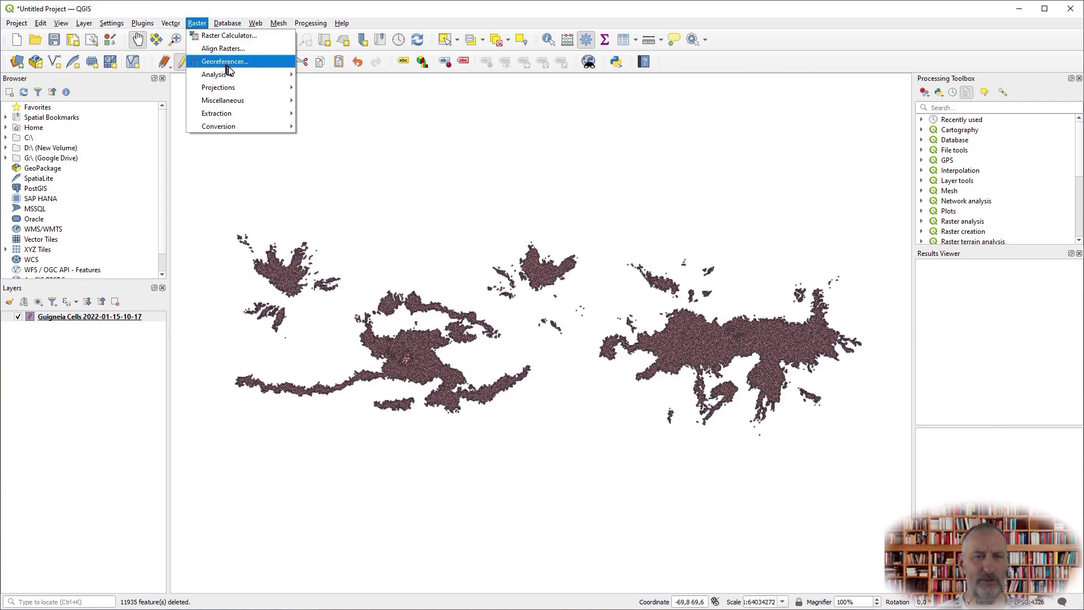
pyautogui.click(256, 67)
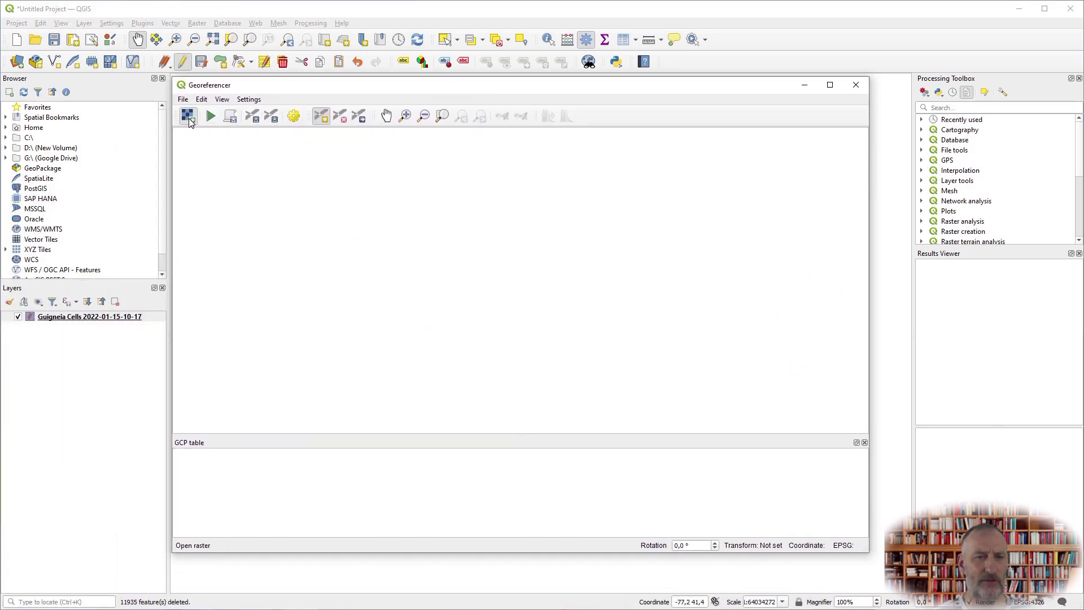
pyautogui.click(188, 115)
pyautogui.doubleClick(491, 229)
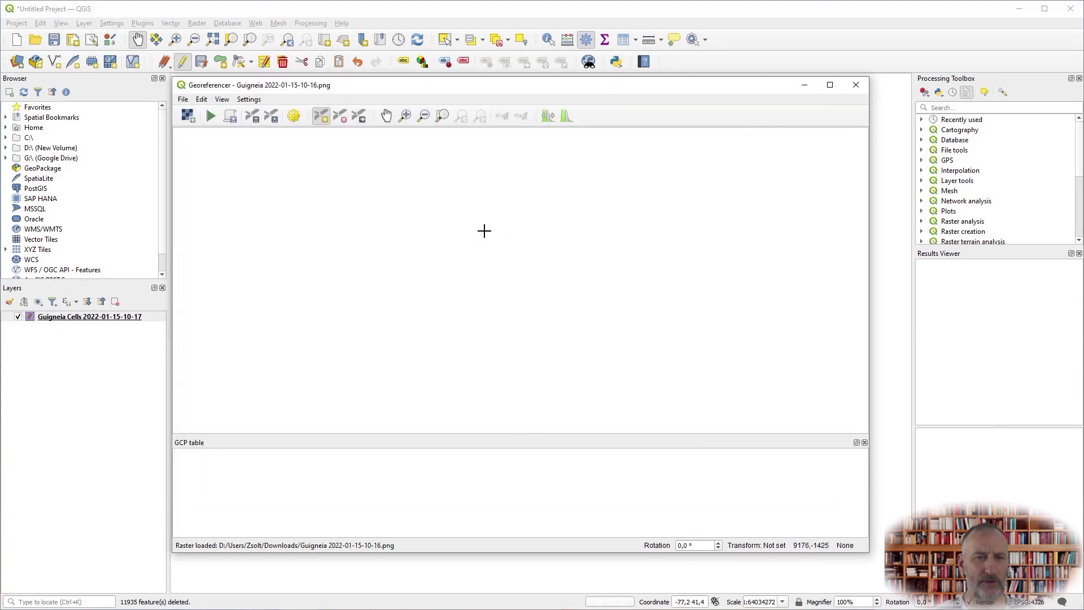
# - Add a first control point matched to the cells map canvas
pyautogui.scroll(4, 484, 258)
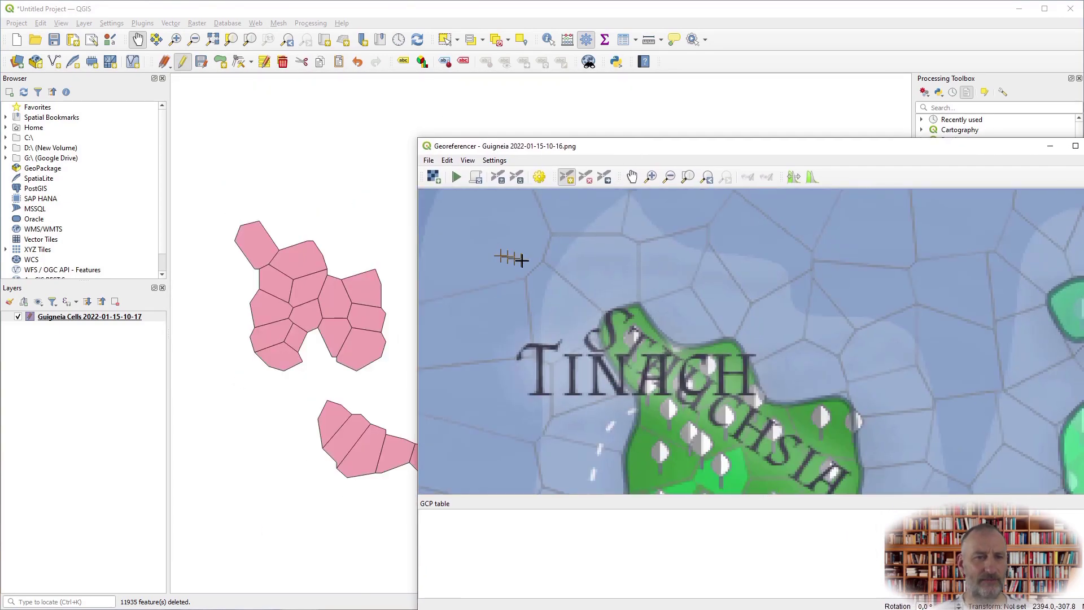
pyautogui.scroll(1, 613, 259)
pyautogui.click(600, 315)
pyautogui.click(680, 516)
pyautogui.click(241, 226)
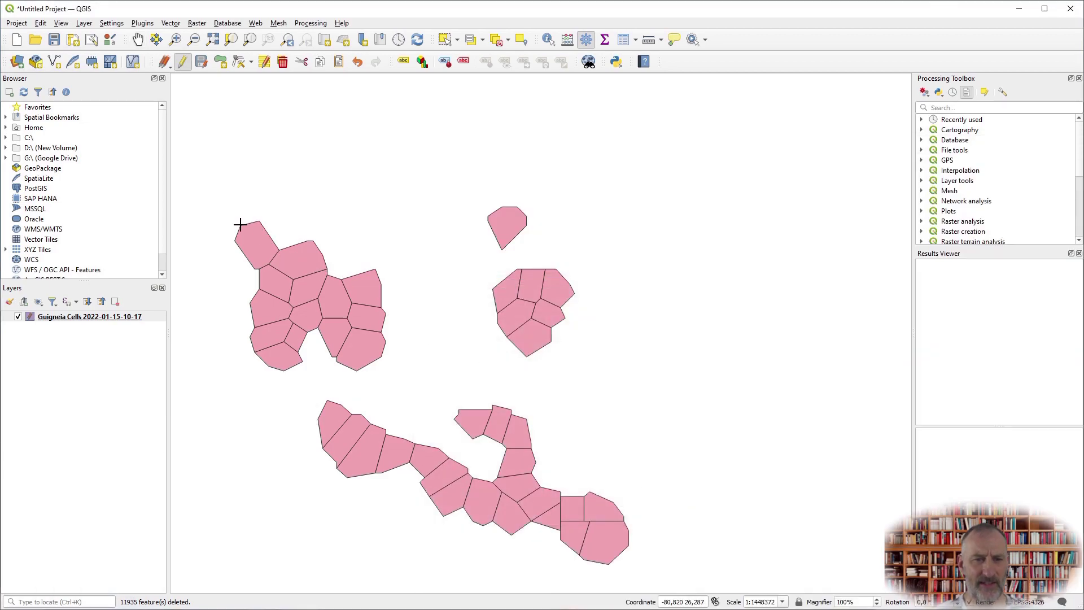
# - Add a second control point linking a raster spot to its cell-map position
pyautogui.scroll(-5, 848, 430)
pyautogui.hotkey('ctrl', 'p')
pyautogui.moveTo(848, 430); pyautogui.dragTo(738, 375)
pyautogui.scroll(1, 593, 412)
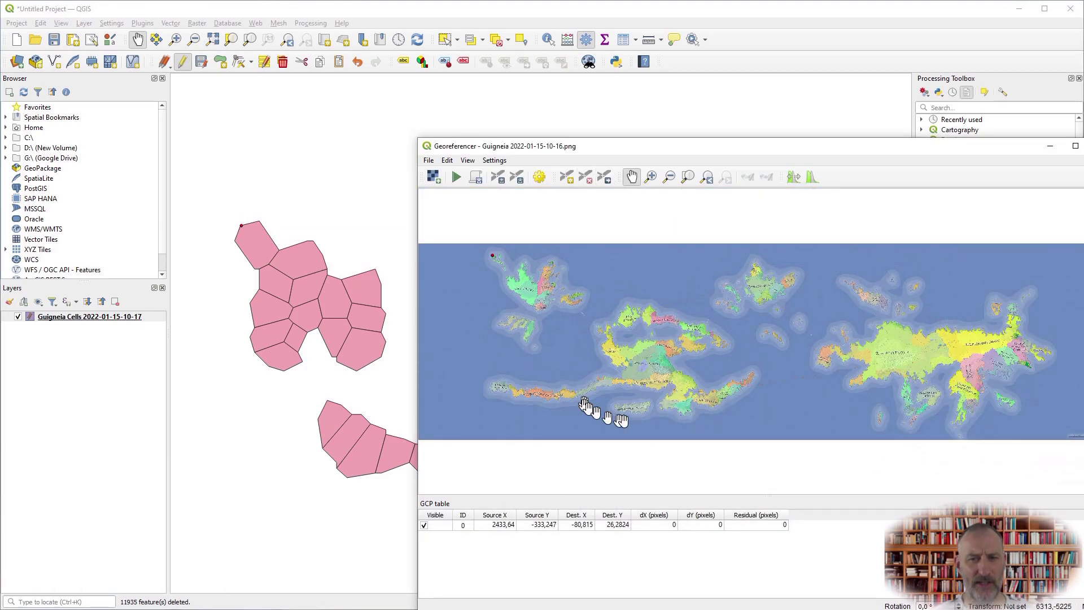
pyautogui.scroll(1, 610, 363)
pyautogui.scroll(2, 631, 379)
pyautogui.scroll(2, 631, 380)
pyautogui.scroll(-5, 295, 364)
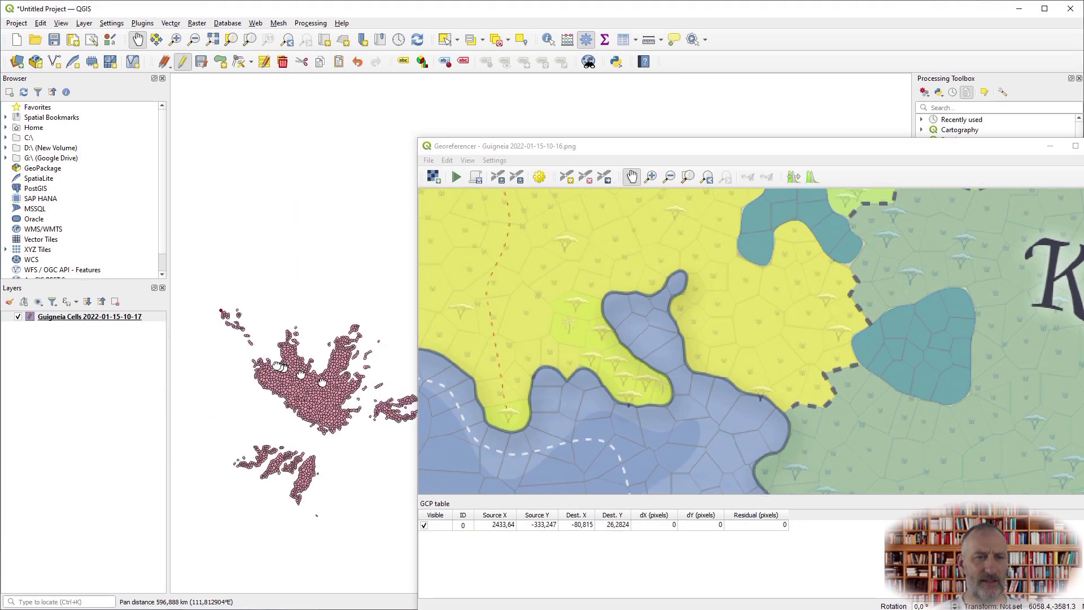
pyautogui.moveTo(300, 429); pyautogui.dragTo(273, 418)
pyautogui.scroll(2, 274, 418)
pyautogui.scroll(3, 274, 418)
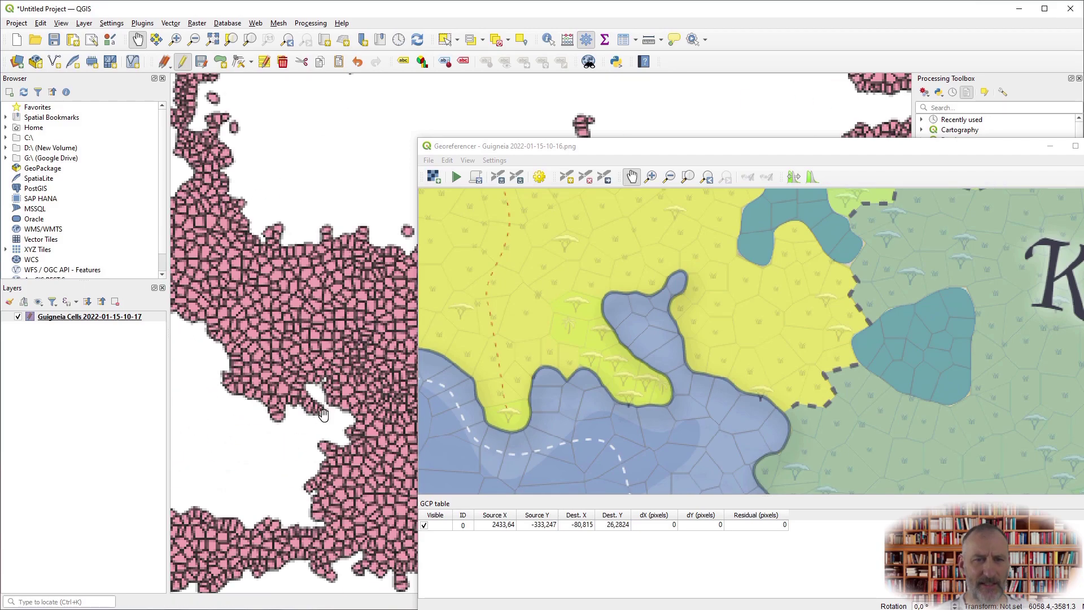
pyautogui.scroll(3, 273, 418)
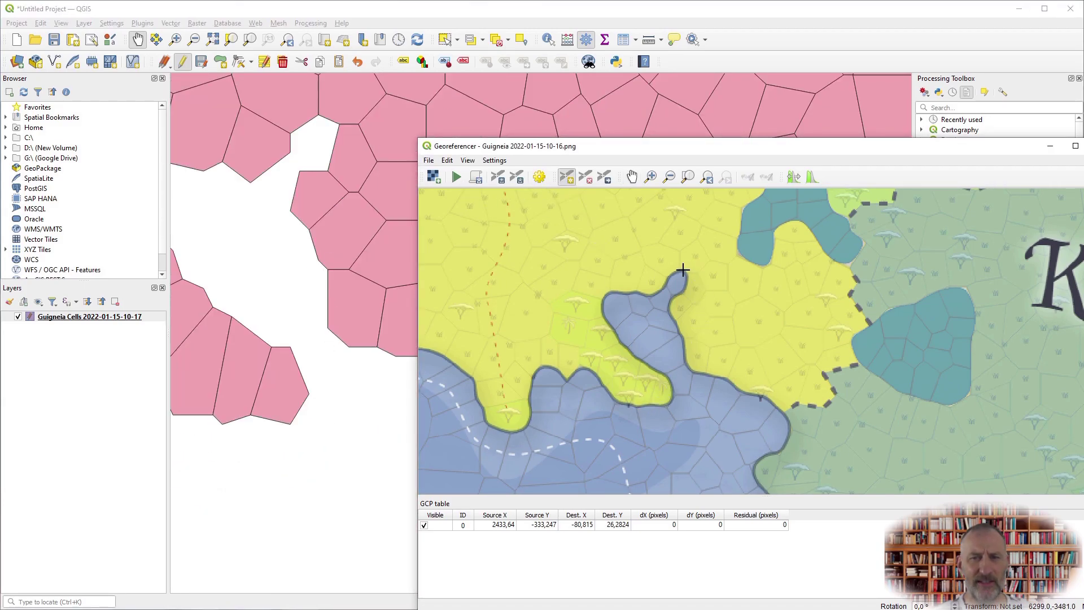
pyautogui.click(685, 271)
pyautogui.click(619, 528)
pyautogui.click(359, 154)
pyautogui.click(600, 514)
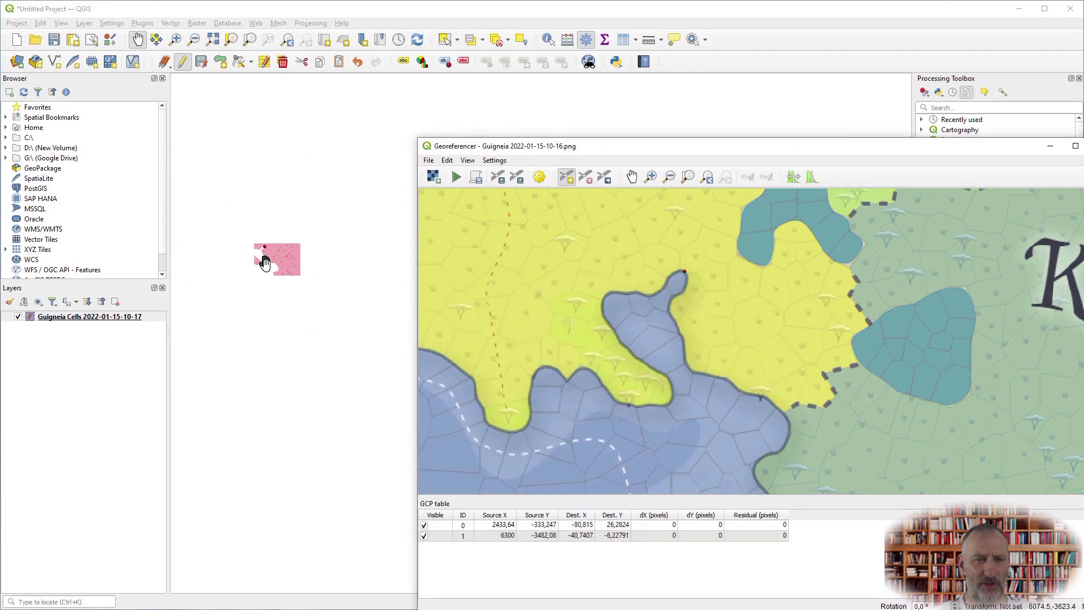
# - Add a third control point at an island tip matched on the cells map
pyautogui.scroll(-5, 266, 259)
pyautogui.moveTo(265, 226); pyautogui.dragTo(303, 338)
pyautogui.scroll(3, 1033, 333)
pyautogui.scroll(5, 864, 344)
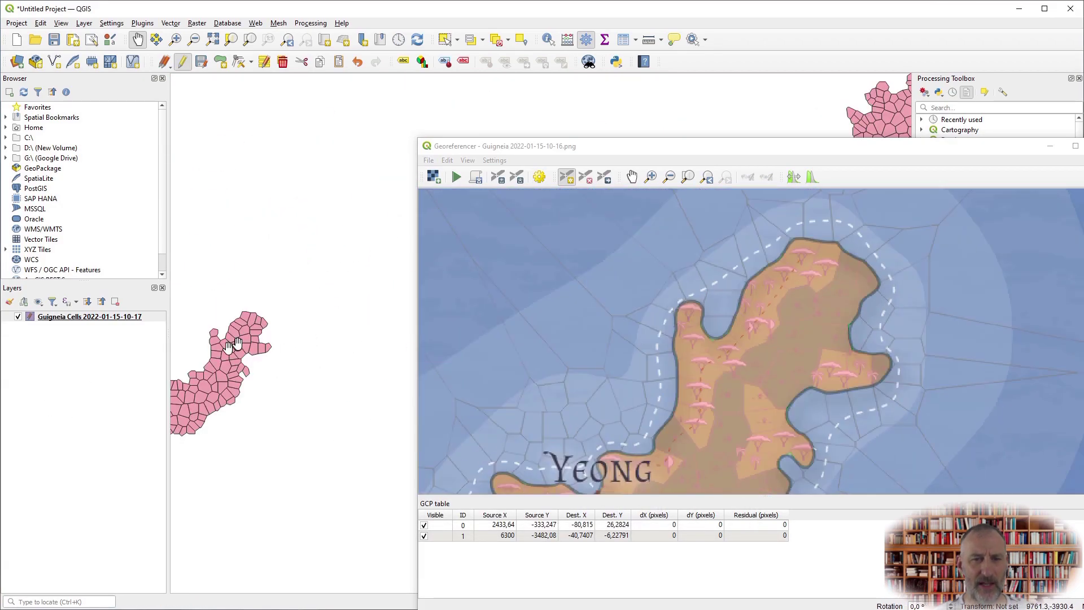
pyautogui.click(807, 197)
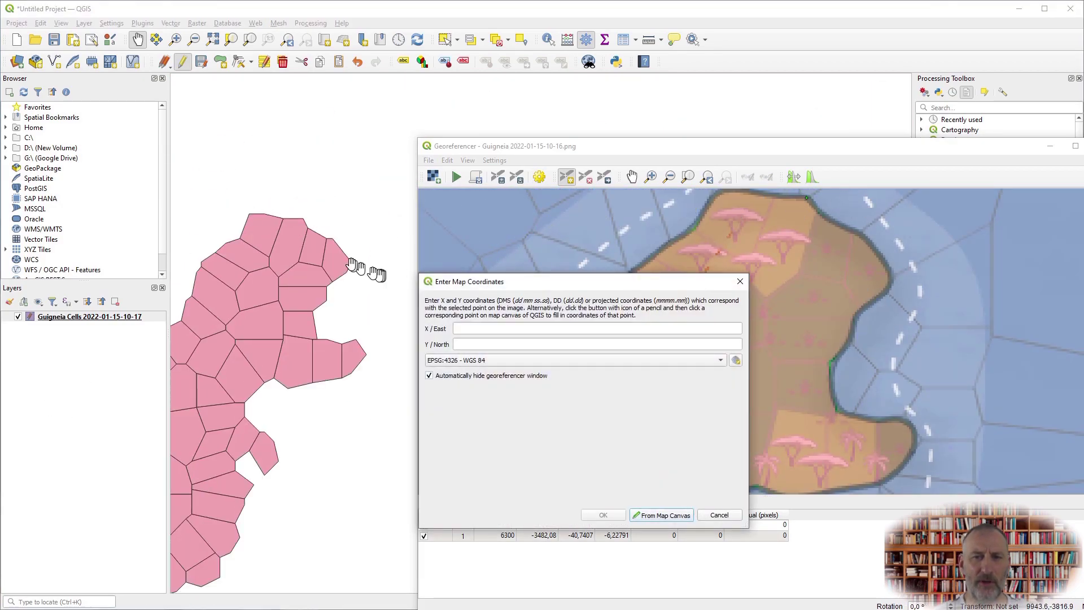
pyautogui.click(662, 515)
pyautogui.click(304, 219)
pyautogui.click(618, 515)
# - Add a fourth control point at the southern coastline tip
pyautogui.scroll(-5, 266, 291)
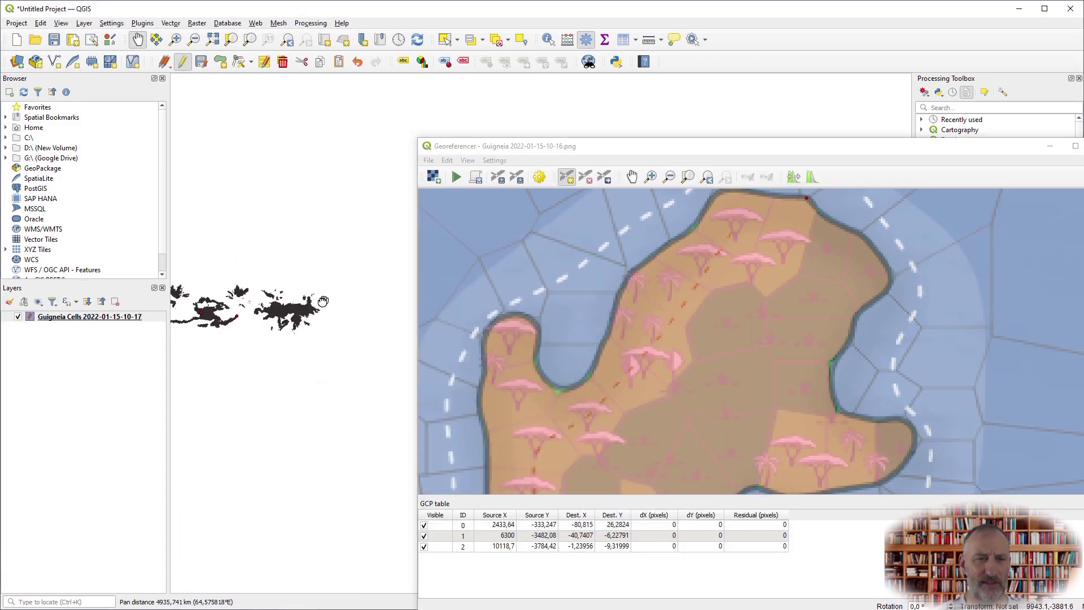
pyautogui.scroll(5, 309, 353)
pyautogui.scroll(-8, 830, 431)
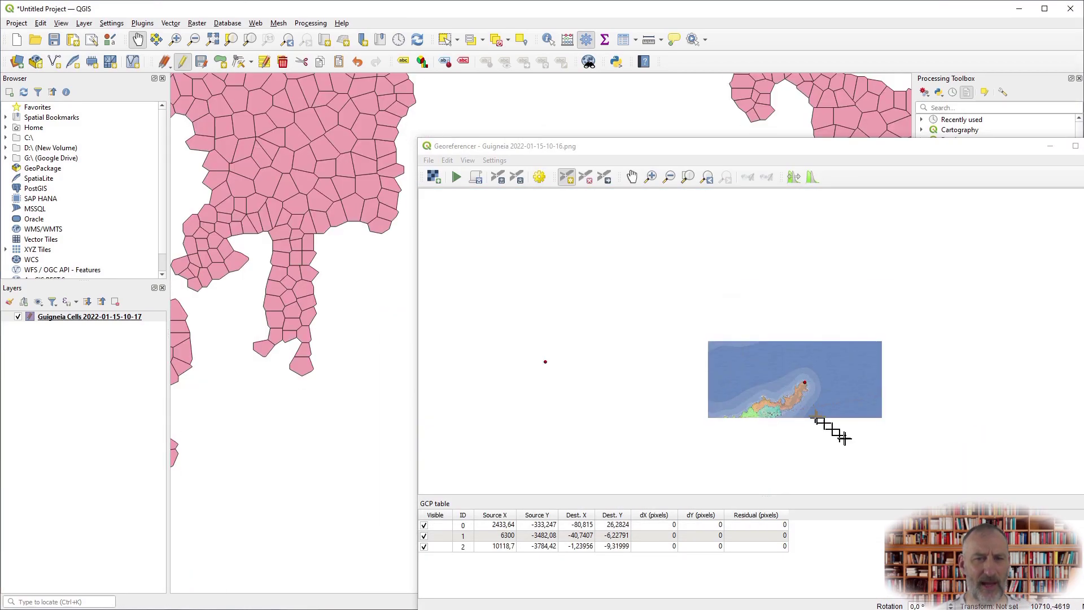
pyautogui.scroll(4, 853, 355)
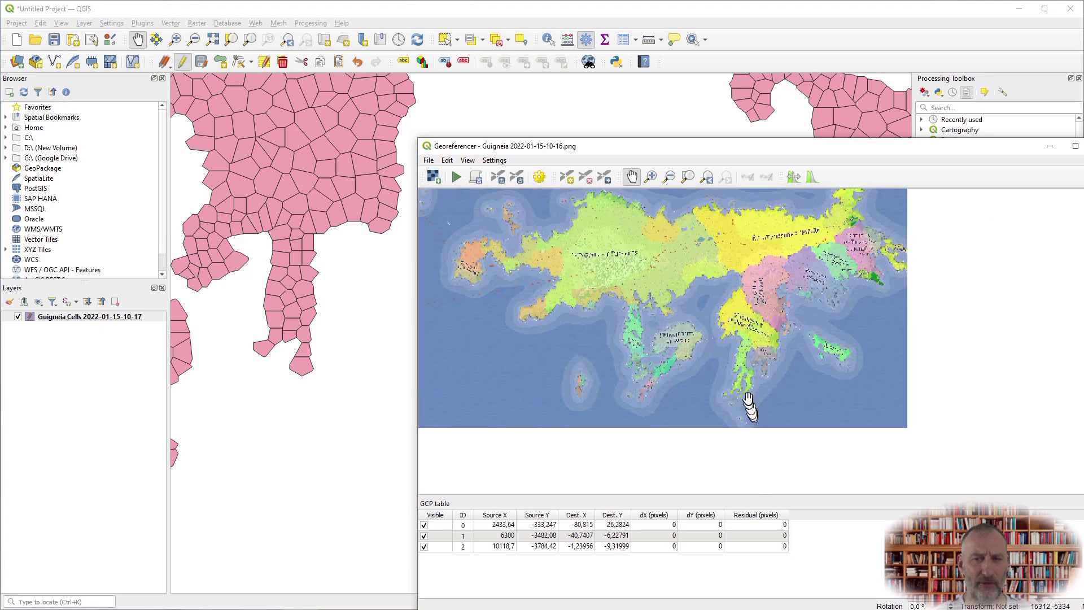
pyautogui.scroll(3, 751, 423)
pyautogui.scroll(-3, 277, 333)
pyautogui.scroll(-2, 276, 333)
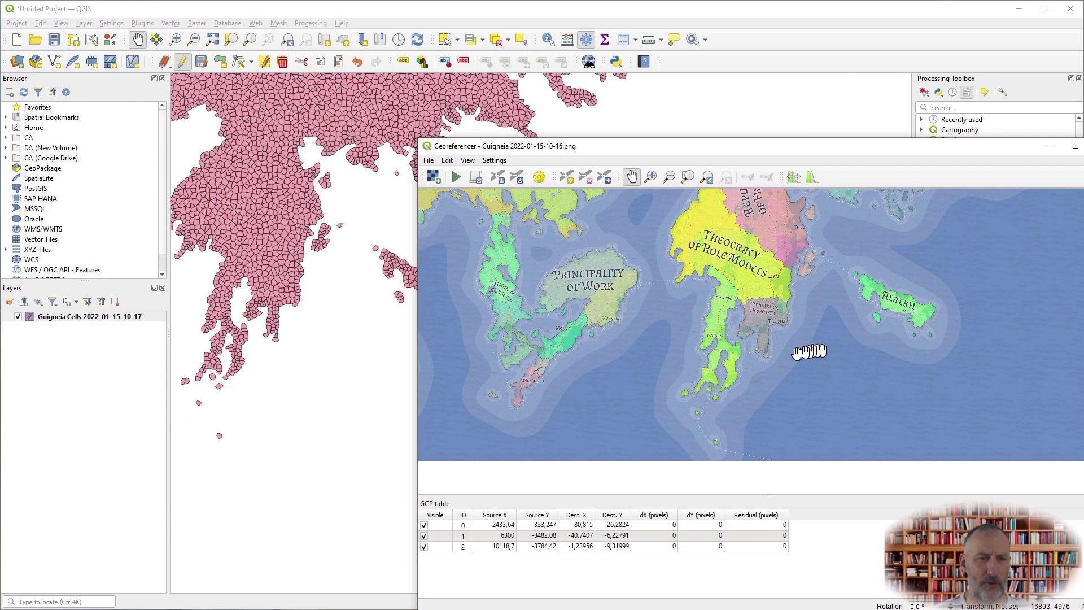
pyautogui.scroll(3, 271, 339)
pyautogui.scroll(4, 678, 351)
pyautogui.scroll(-2, 707, 352)
pyautogui.click(566, 176)
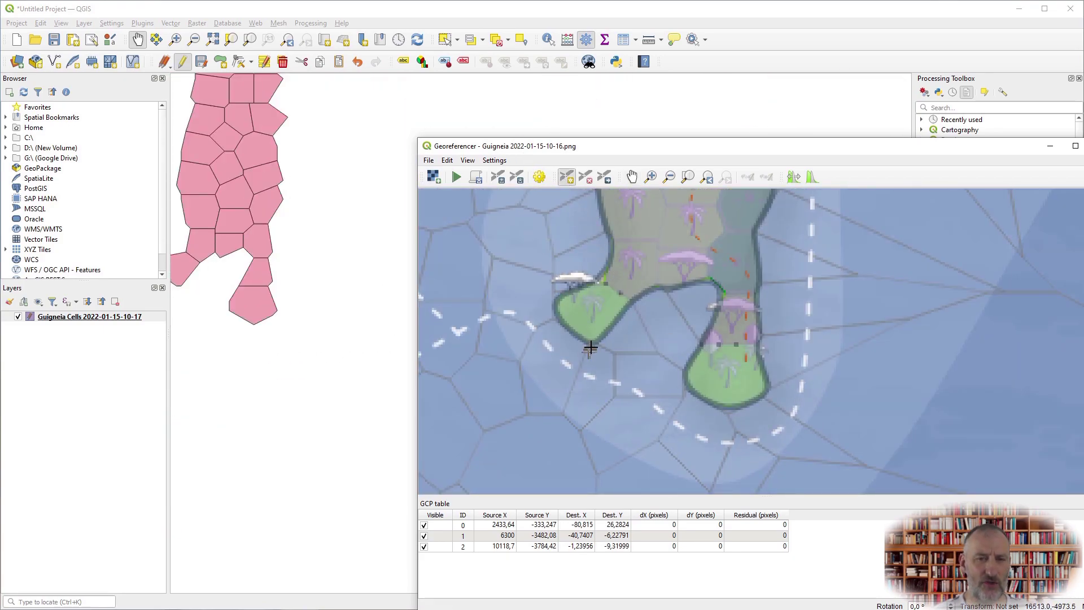
pyautogui.click(588, 346)
pyautogui.click(684, 512)
pyautogui.click(181, 286)
pyautogui.click(683, 512)
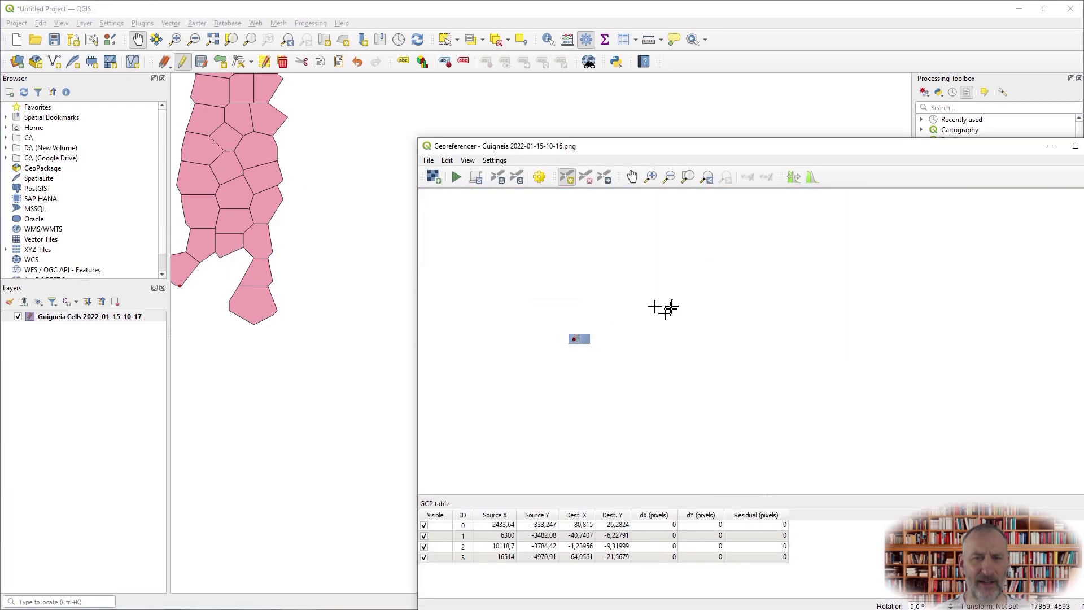
# - Add a fifth control point on an eastern island tip
pyautogui.scroll(3, 659, 307)
pyautogui.scroll(1, 629, 317)
pyautogui.scroll(2, 621, 271)
pyautogui.scroll(3, 588, 311)
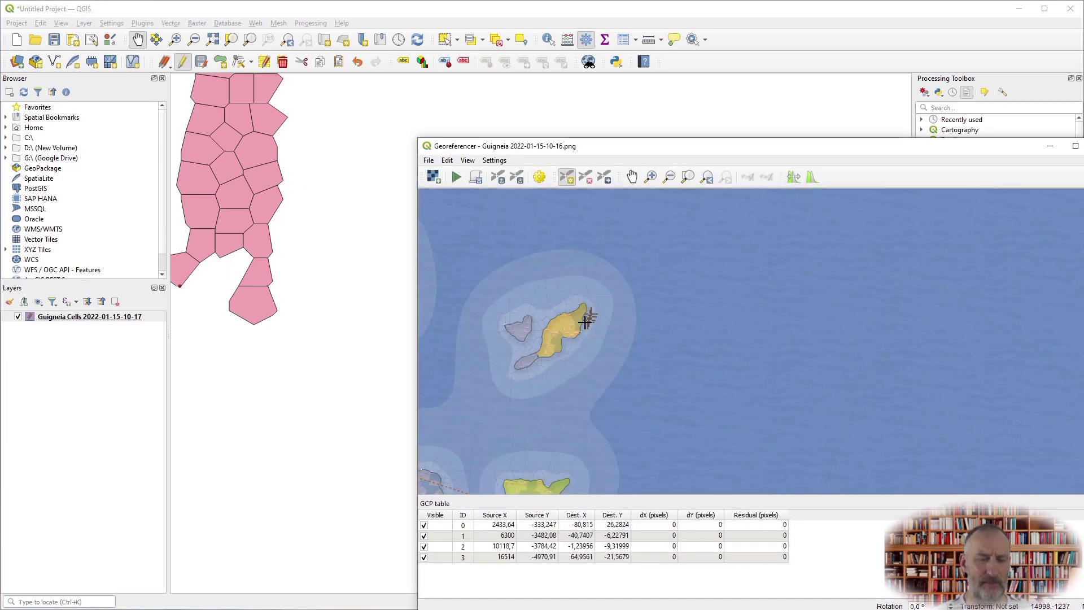
pyautogui.scroll(-3, 260, 396)
pyautogui.moveTo(260, 414); pyautogui.dragTo(218, 504)
pyautogui.scroll(-2, 226, 497)
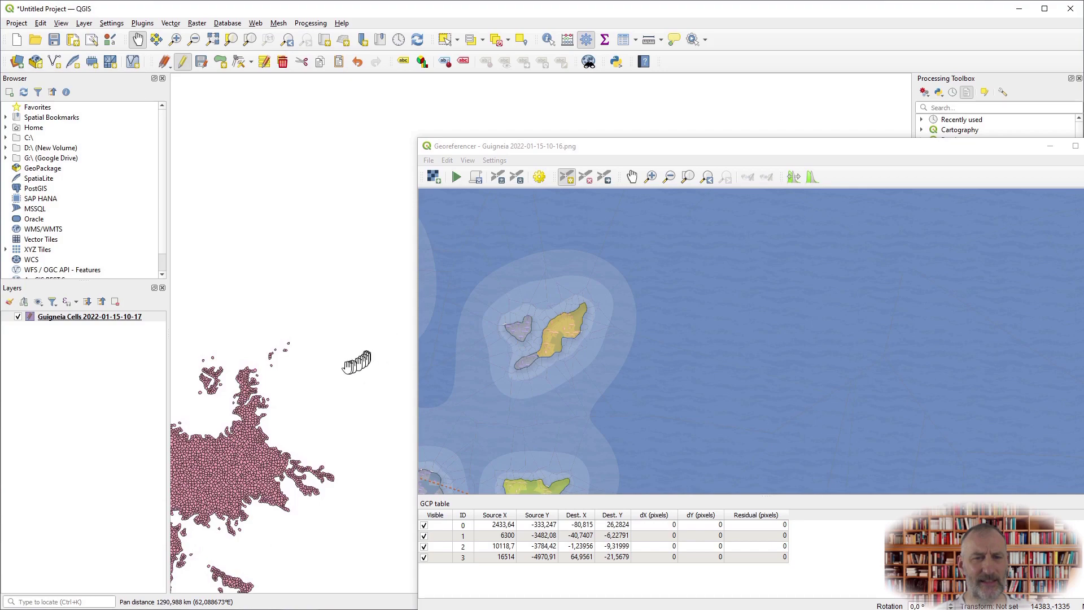
pyautogui.scroll(-3, 528, 377)
pyautogui.moveTo(309, 432); pyautogui.dragTo(393, 435)
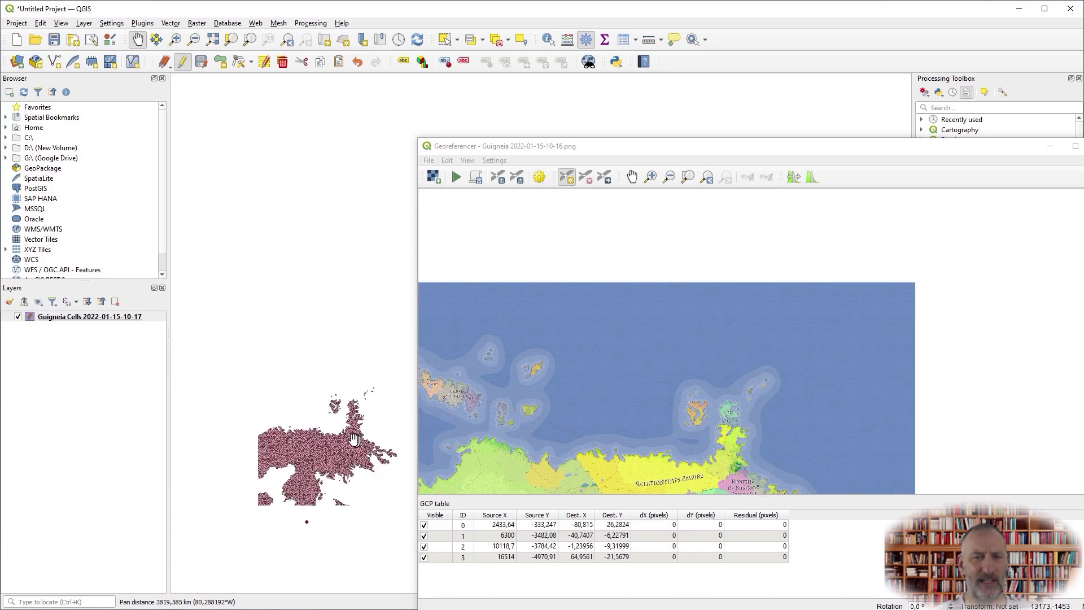
pyautogui.scroll(5, 354, 440)
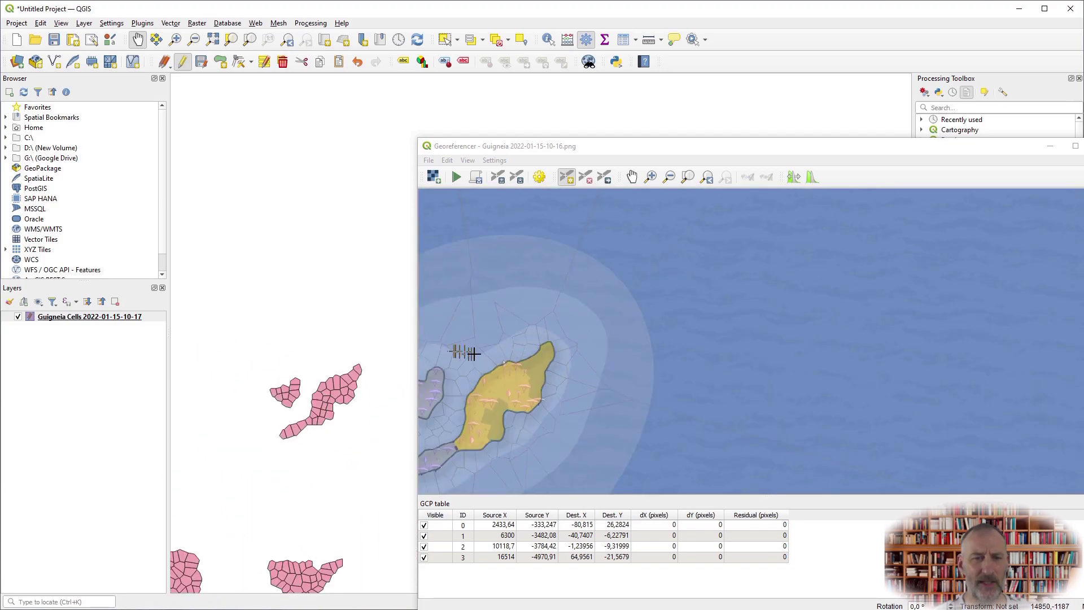
pyautogui.click(532, 329)
pyautogui.click(673, 515)
pyautogui.click(374, 385)
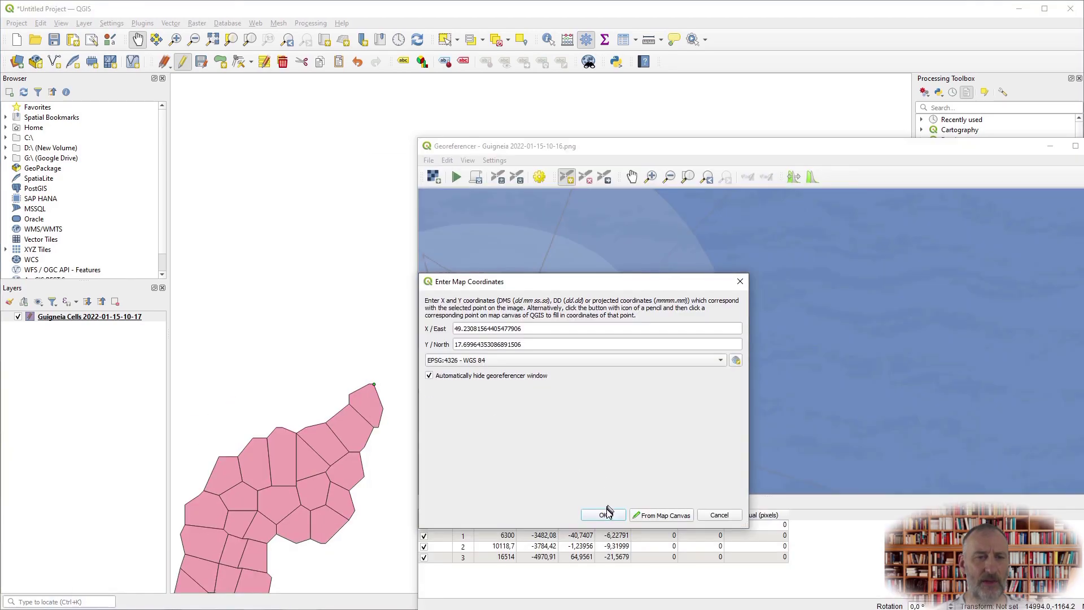
pyautogui.click(607, 511)
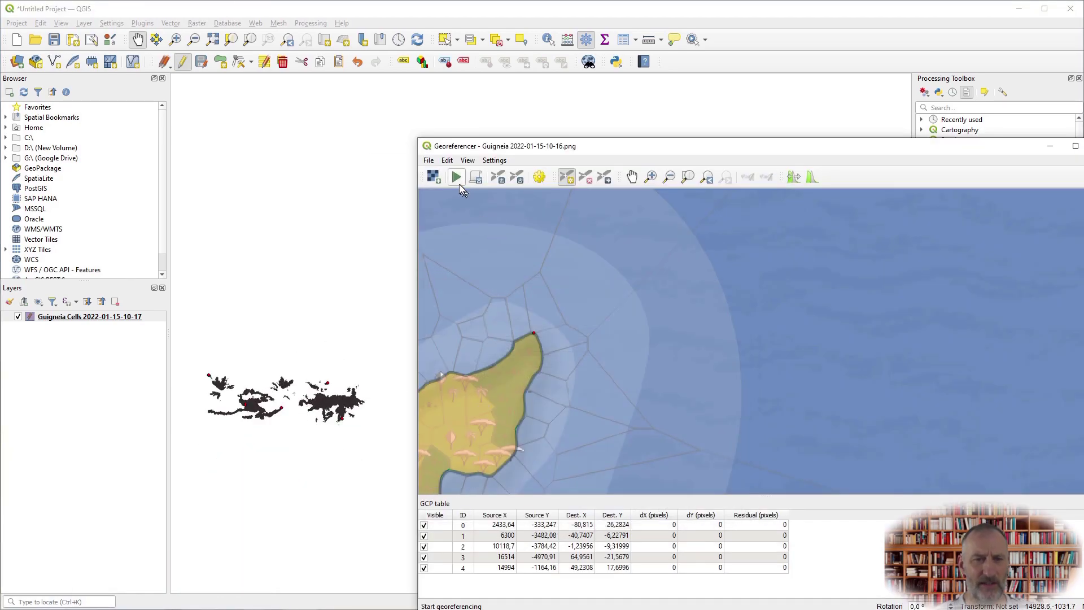
pyautogui.click(453, 178)
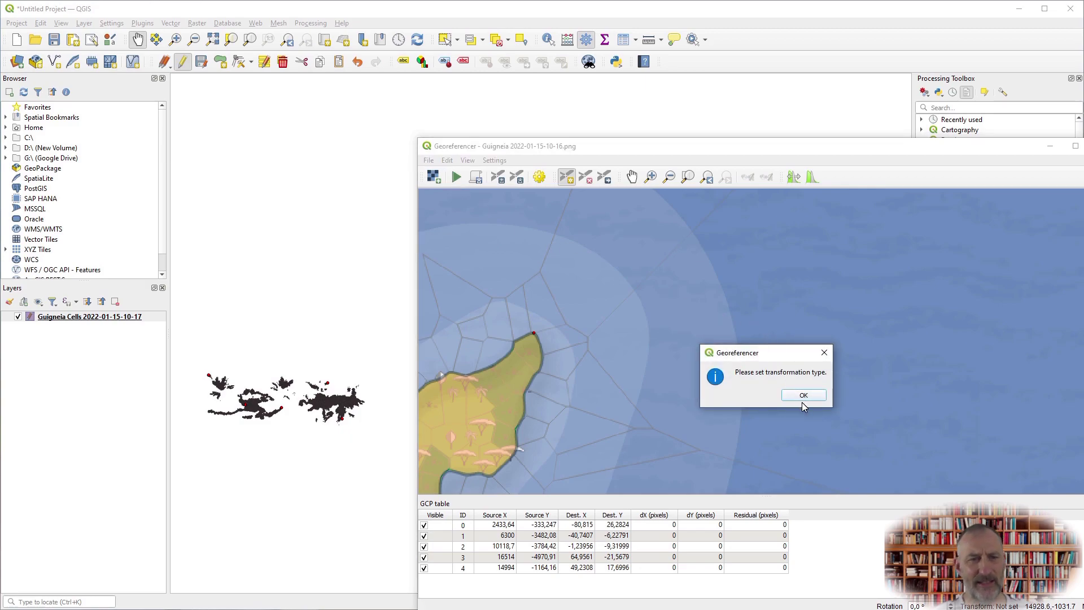
# - Georeference with a Polynomial 1 transformation into the project CRS, WGS 84 (EPSG:4326)
pyautogui.click(805, 397)
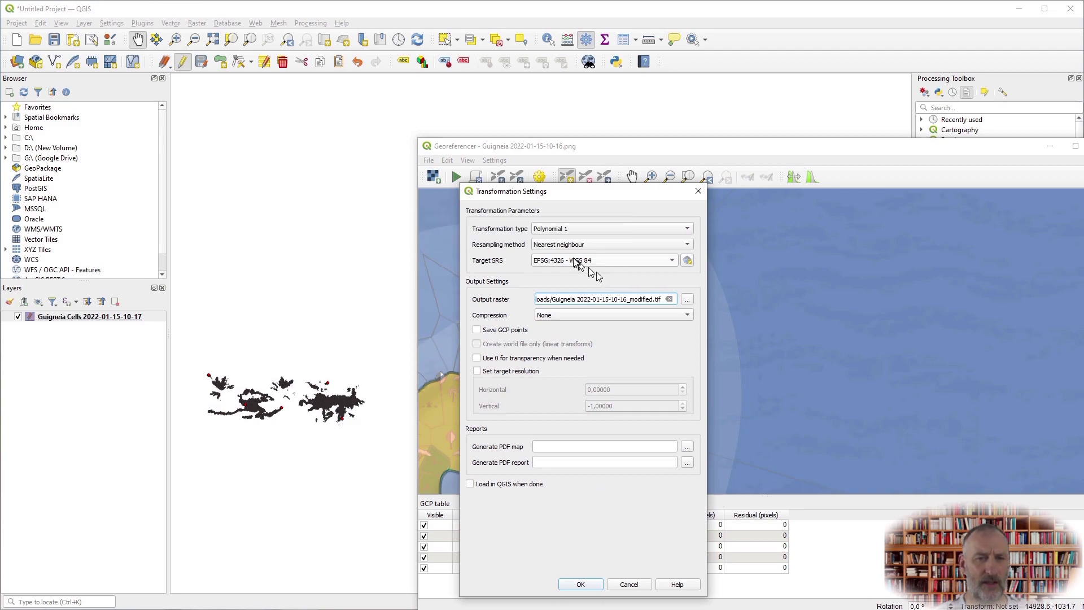
pyautogui.click(673, 260)
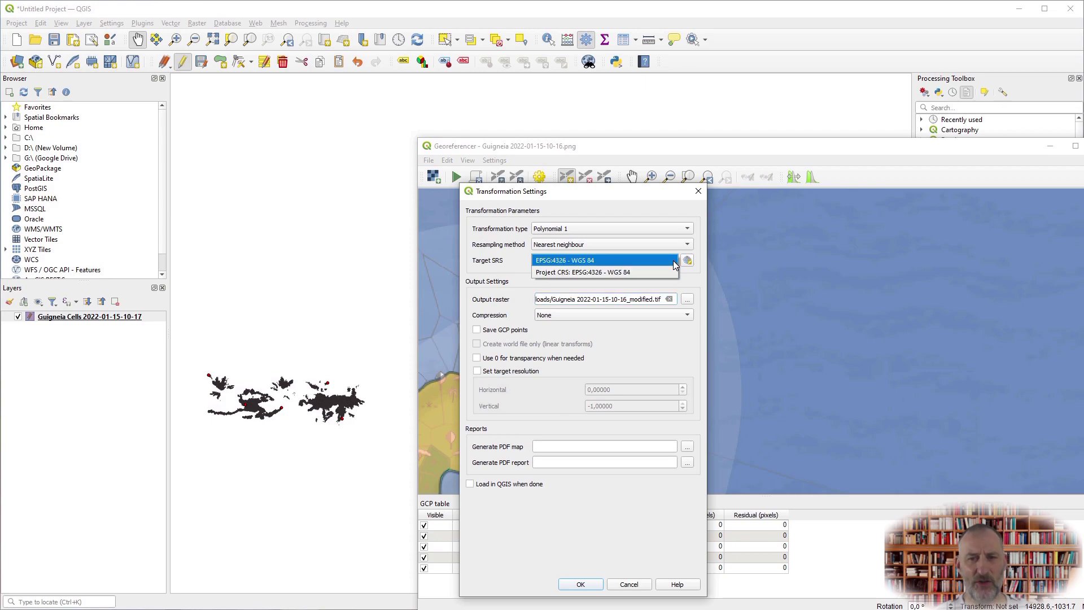
pyautogui.click(613, 272)
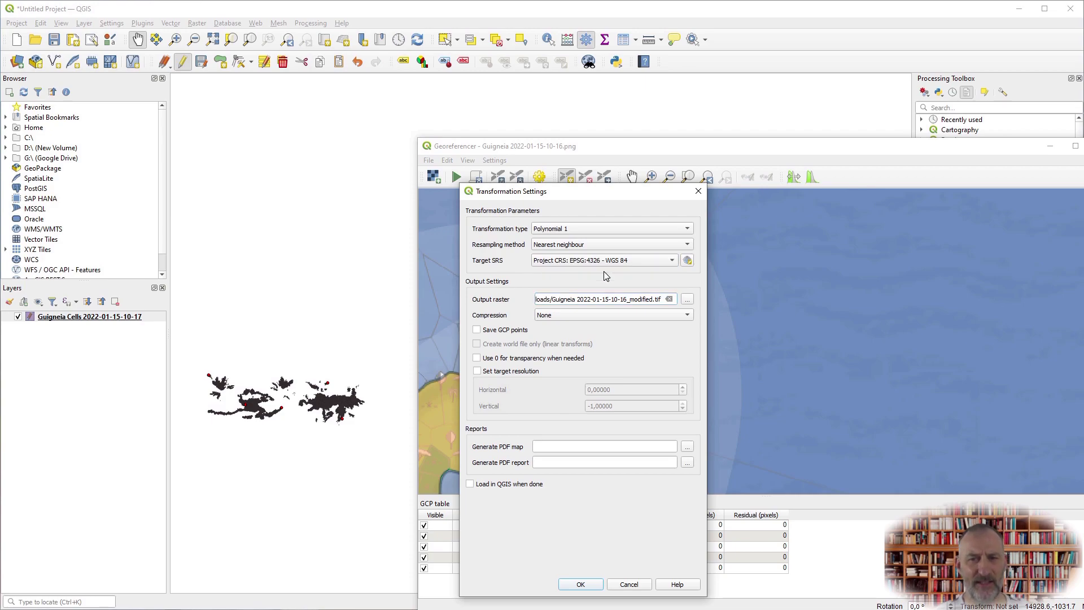
pyautogui.click(585, 585)
pyautogui.click(456, 177)
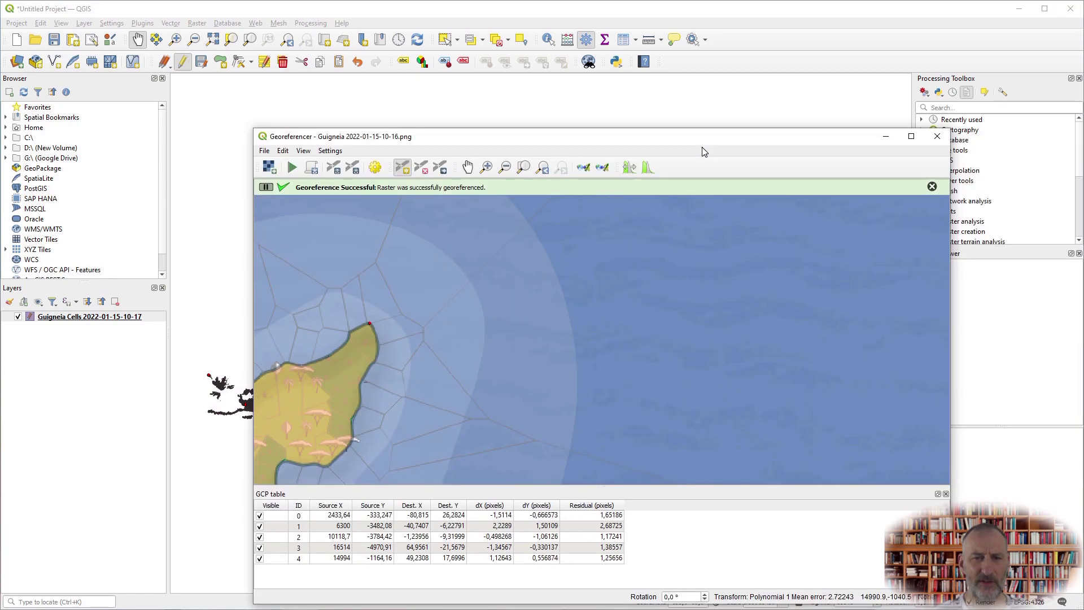
pyautogui.click(935, 142)
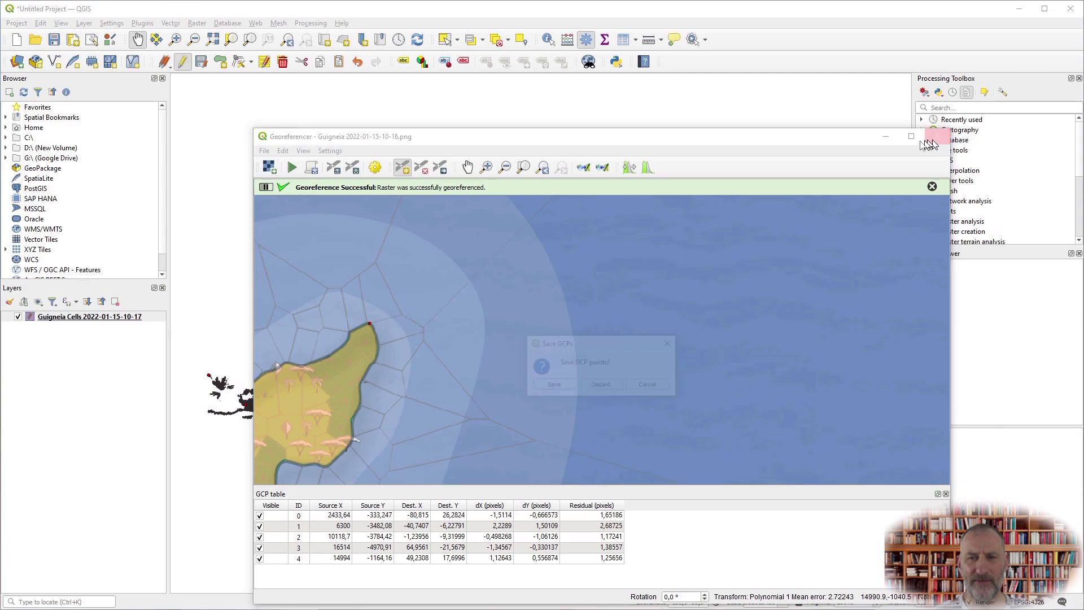
pyautogui.click(604, 387)
pyautogui.click(84, 24)
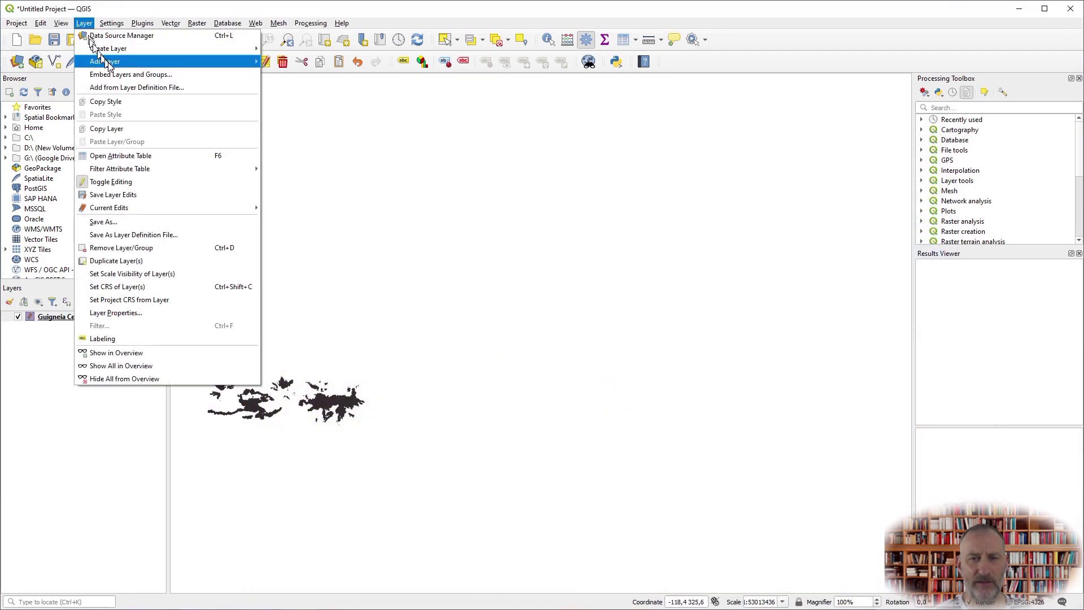
pyautogui.moveTo(105, 61)
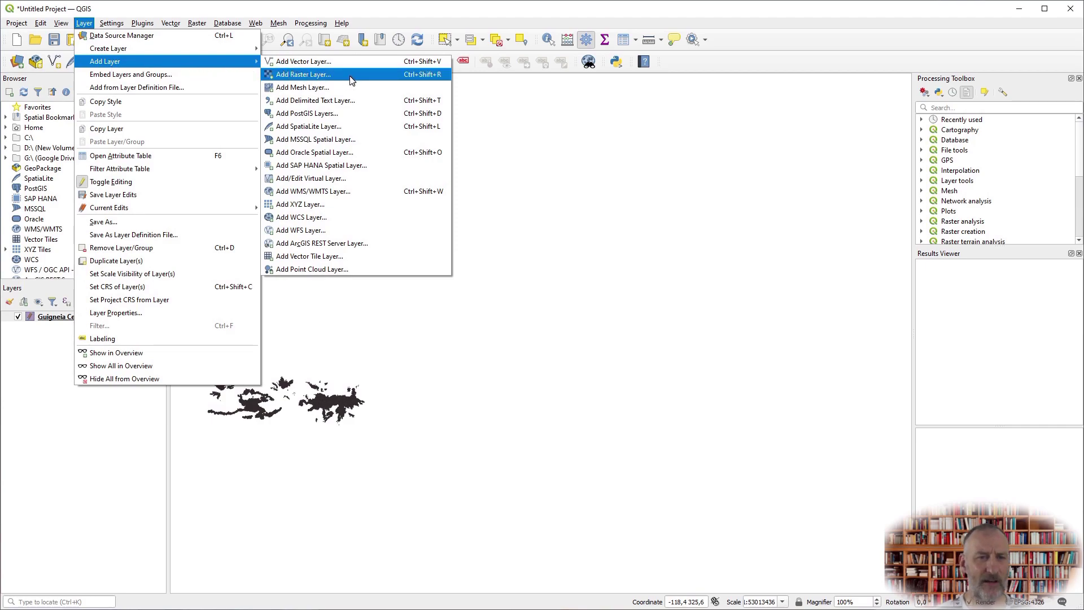
pyautogui.click(351, 74)
pyautogui.click(773, 248)
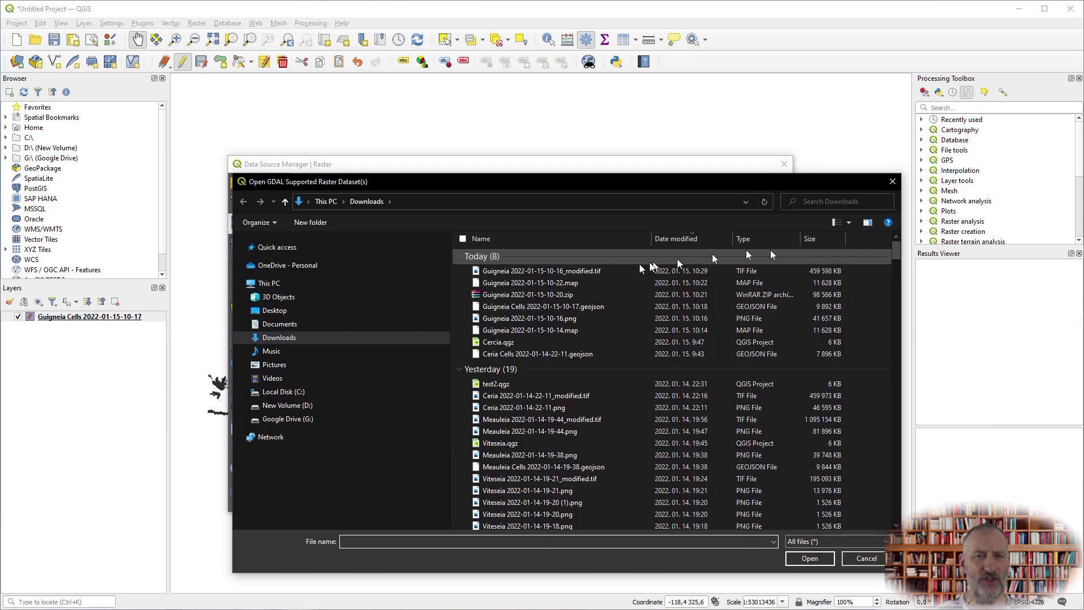
pyautogui.click(580, 270)
pyautogui.click(810, 558)
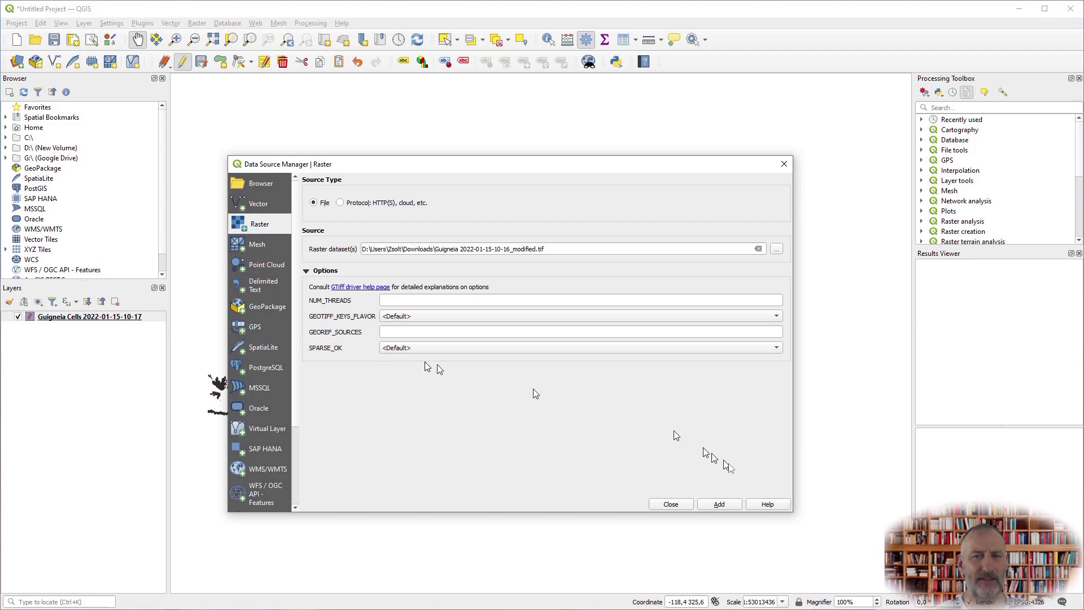
pyautogui.click(719, 504)
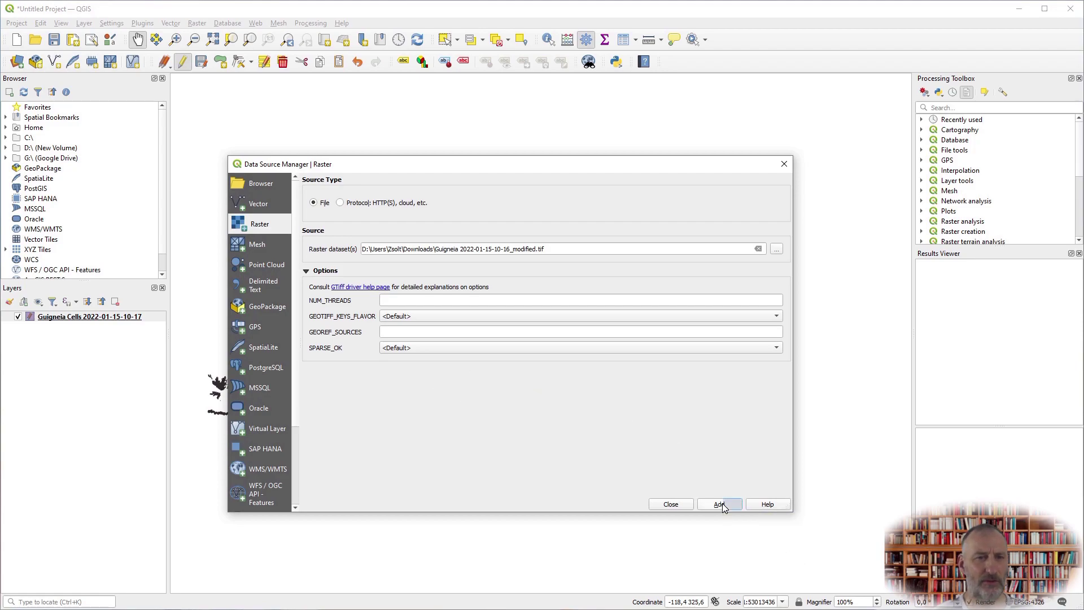
pyautogui.click(671, 504)
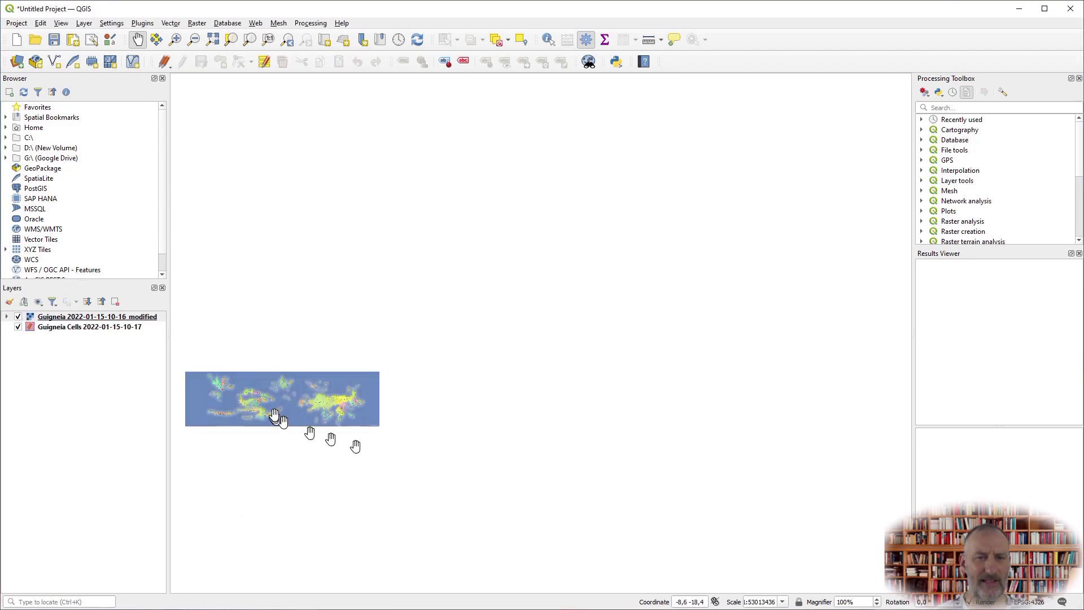
# - Hide the Cells layer and centre the view on the georeferenced raster
pyautogui.click(18, 331)
pyautogui.scroll(2, 260, 412)
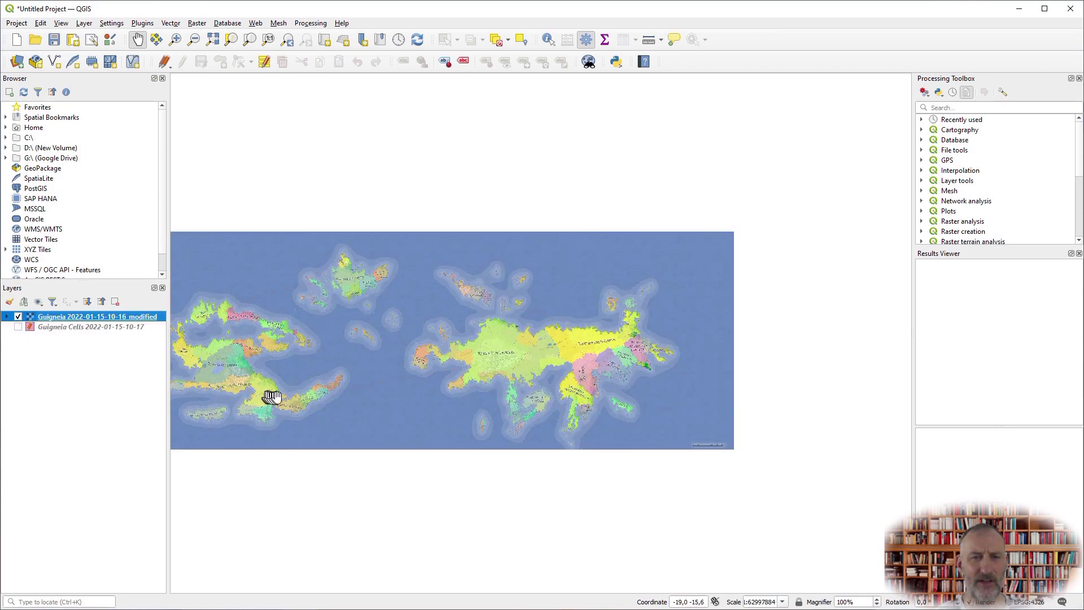
pyautogui.moveTo(271, 395); pyautogui.dragTo(468, 431)
pyautogui.scroll(-2, 480, 422)
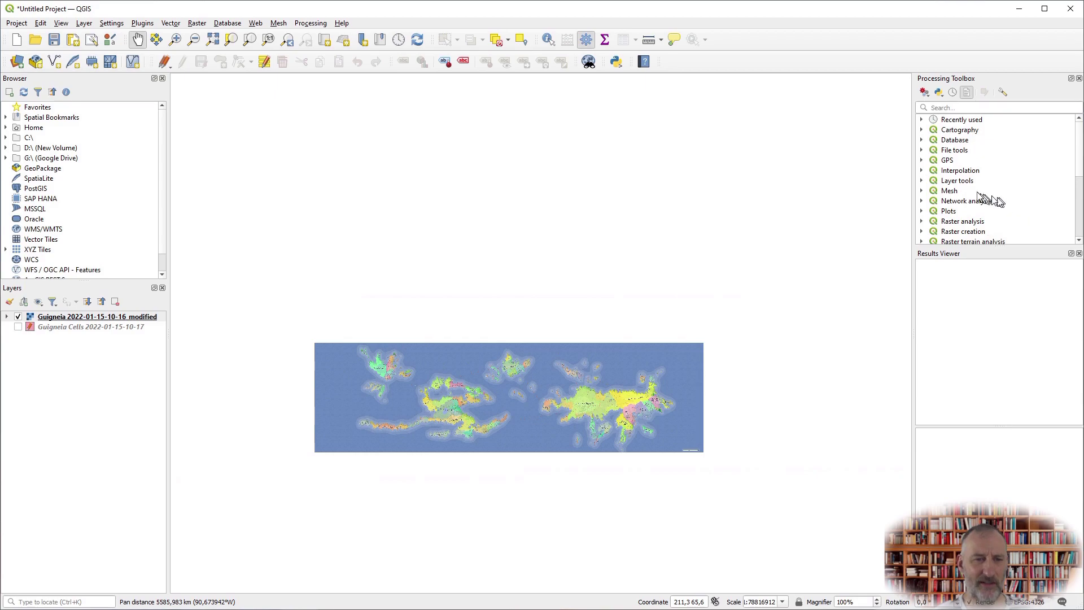
# - Launch Generate XYZ tiles (Directory) from the Processing Toolbox's Raster tools
pyautogui.click(1079, 79)
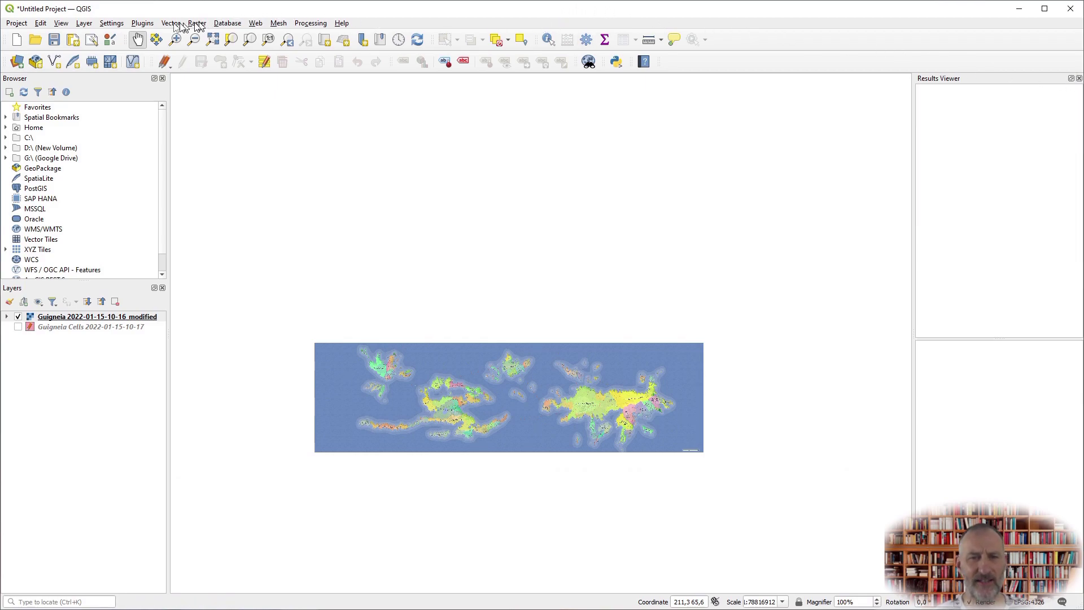
pyautogui.click(142, 23)
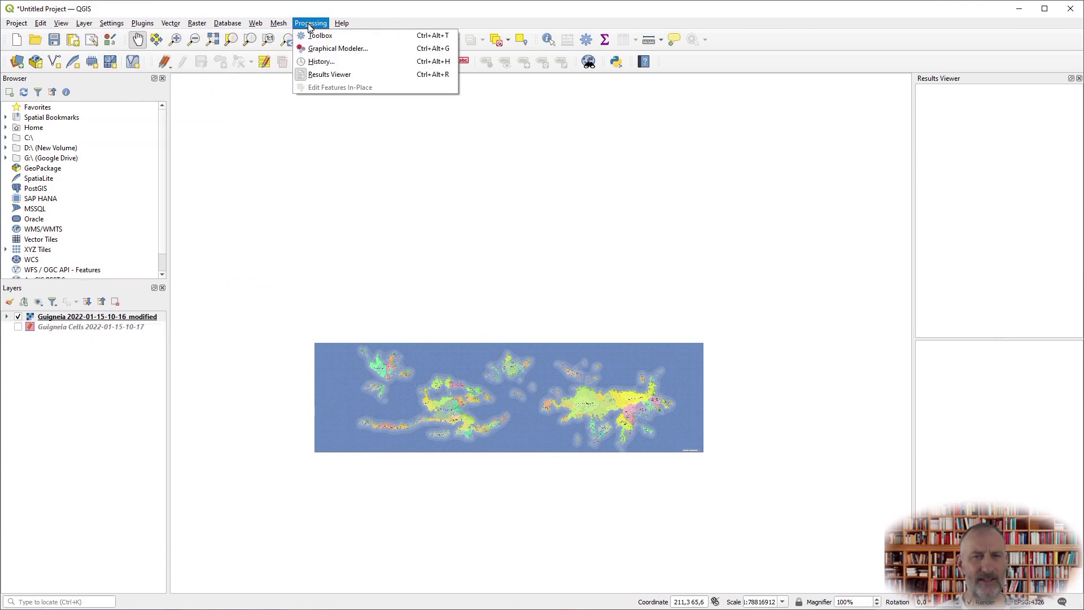
pyautogui.click(322, 36)
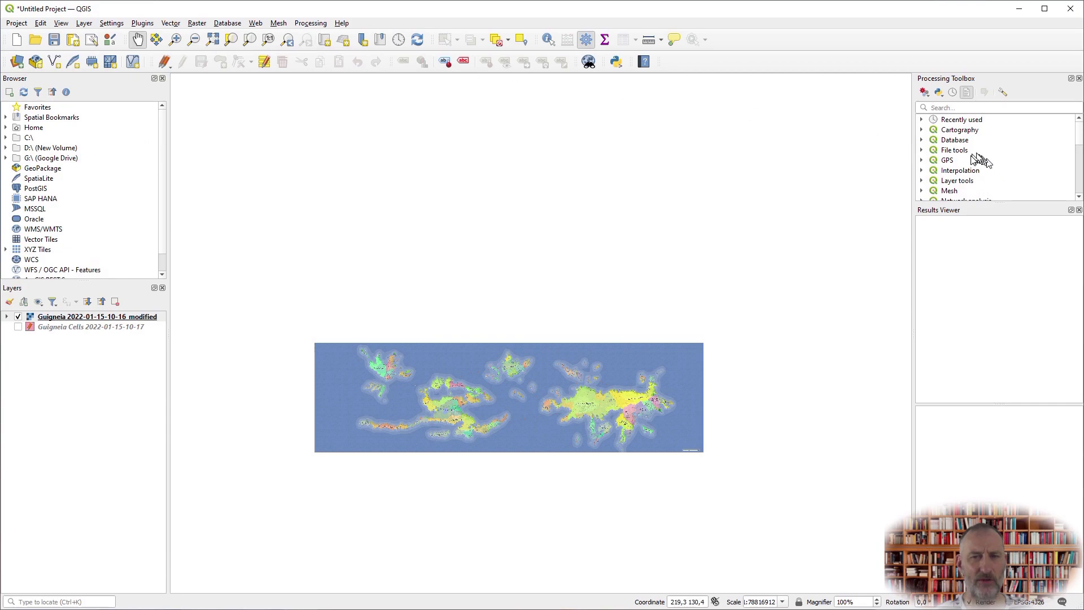
pyautogui.moveTo(981, 203)
pyautogui.mouseDown()
pyautogui.moveTo(922, 301)
pyautogui.moveTo(921, 348)
pyautogui.mouseUp()
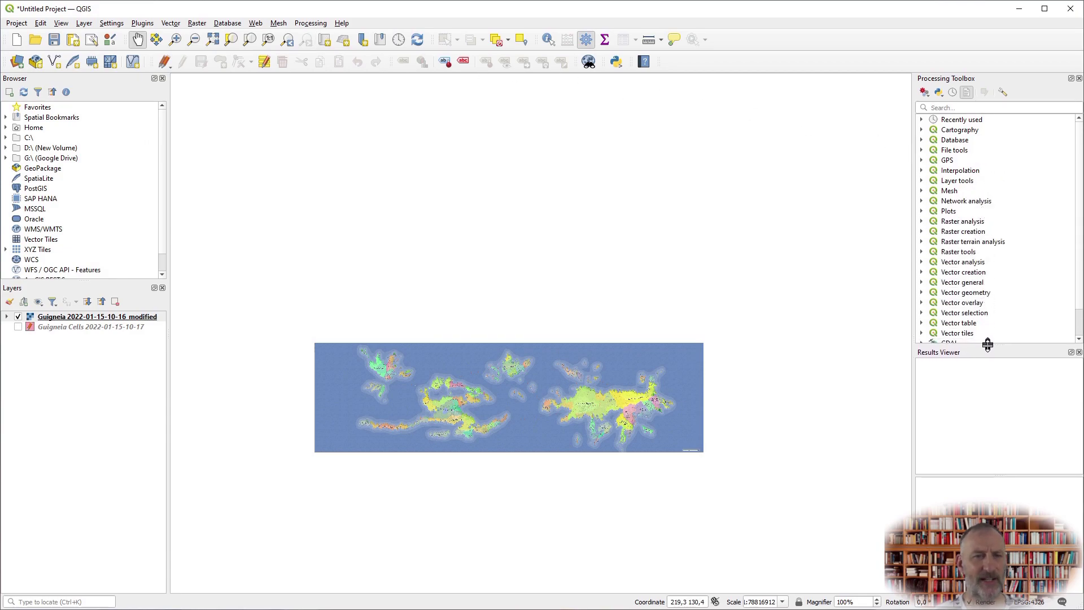
pyautogui.click(922, 252)
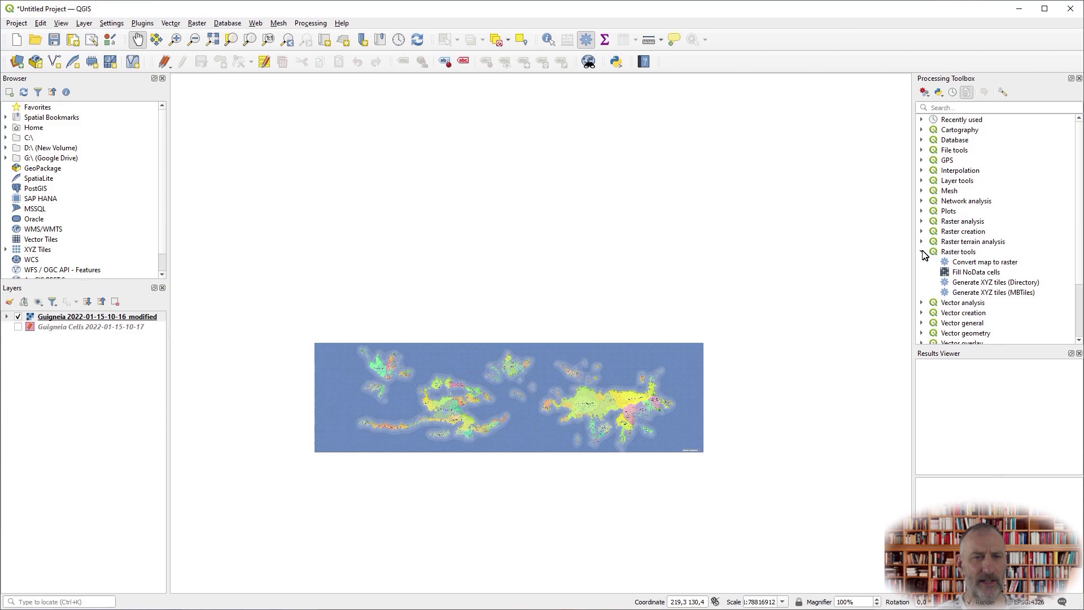
pyautogui.click(1002, 283)
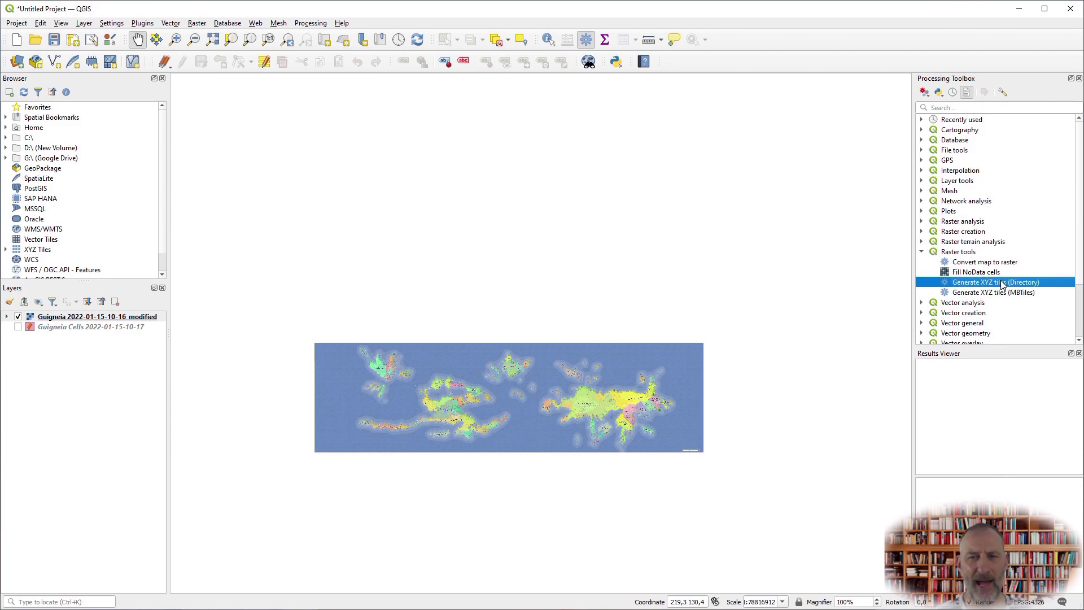
pyautogui.doubleClick(1003, 283)
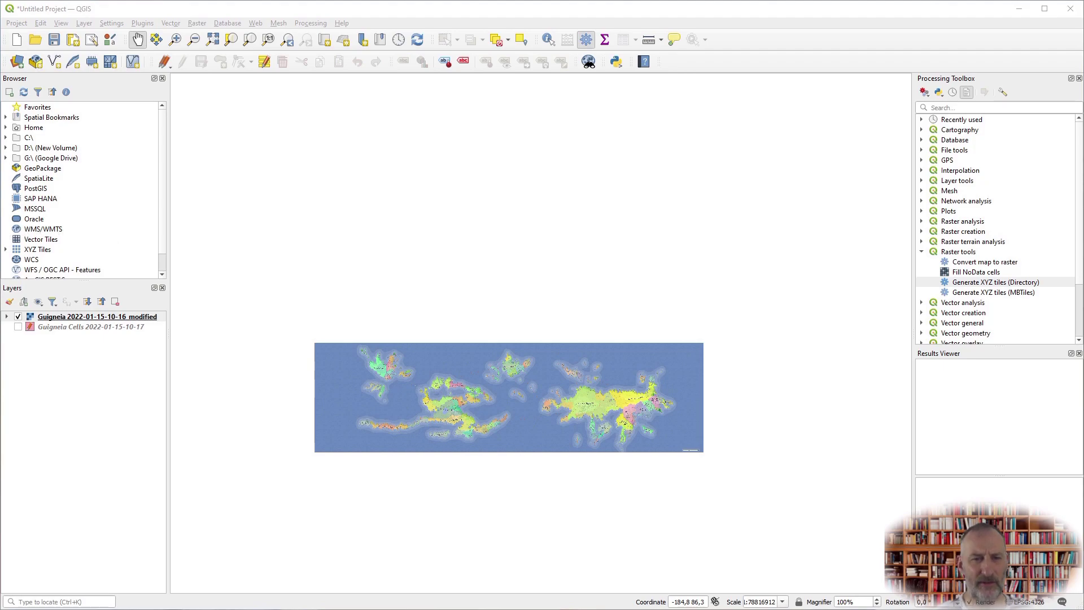
pyautogui.moveTo(625, 169); pyautogui.dragTo(634, 163)
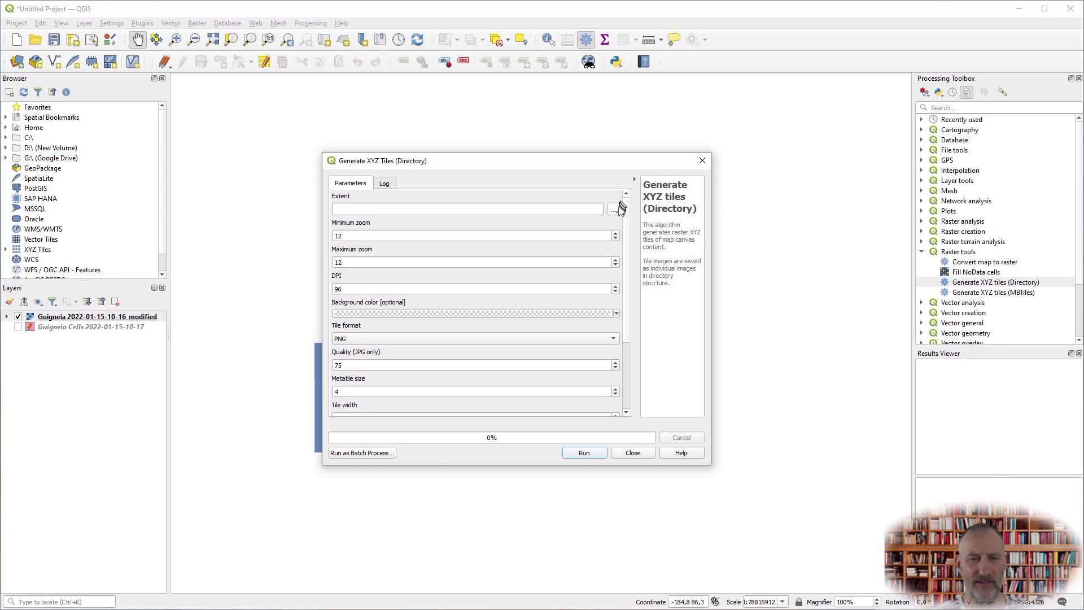
# - Take the tile extent from the modified Guigneia layer and set zoom range 1 to 10
pyautogui.click(616, 210)
pyautogui.moveTo(654, 222)
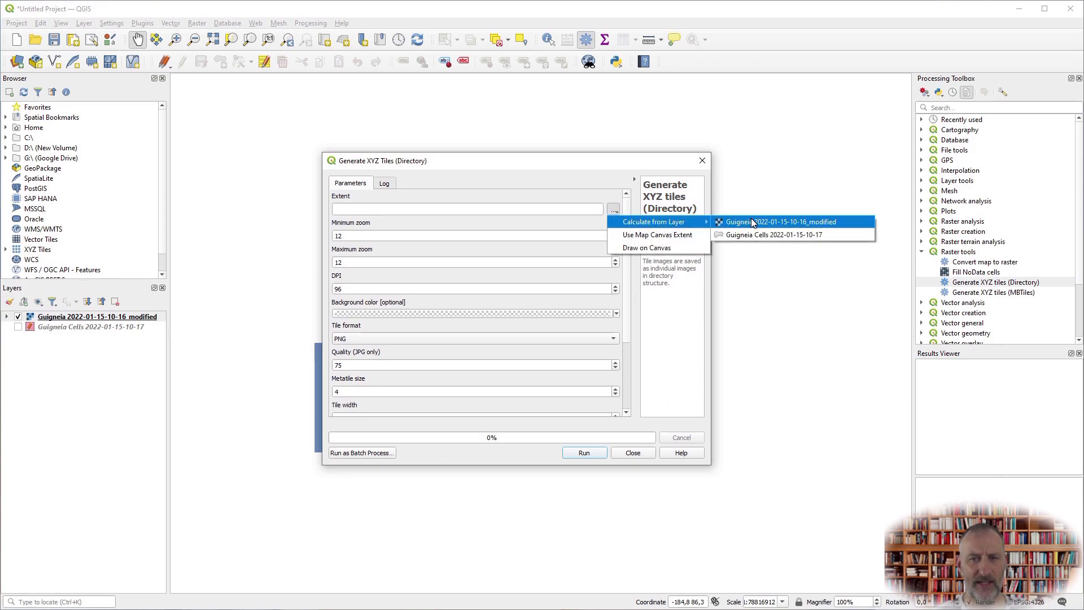
pyautogui.click(753, 222)
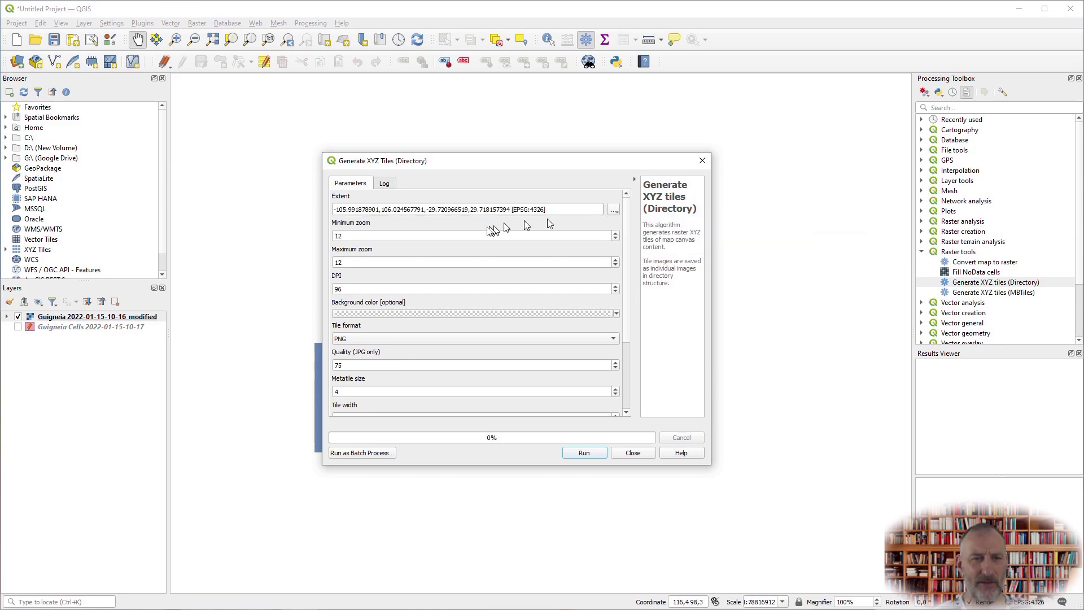
pyautogui.click(435, 235)
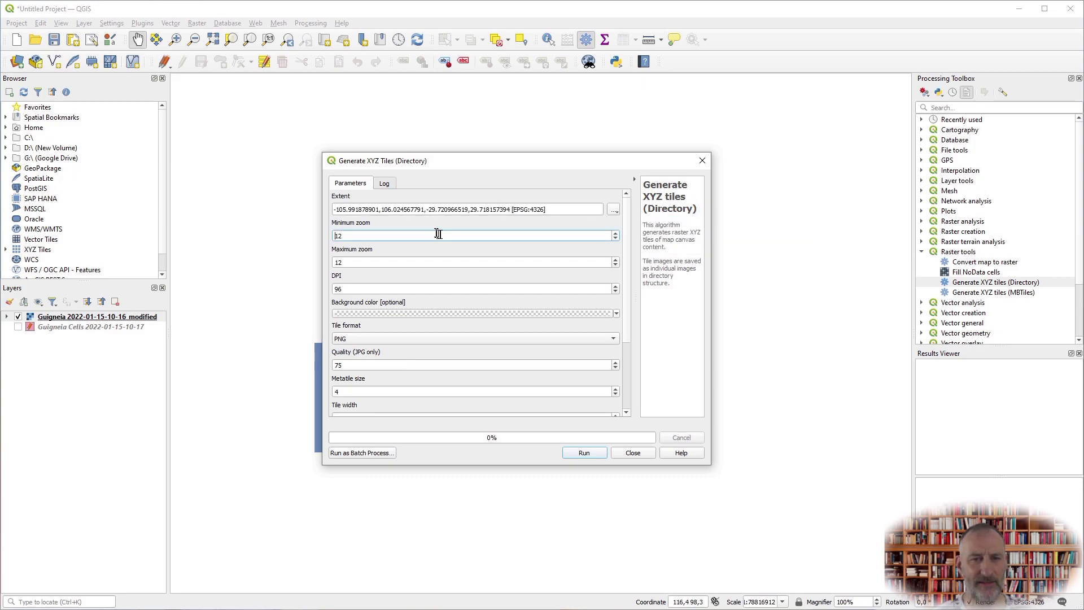
pyautogui.moveTo(364, 235); pyautogui.dragTo(273, 231)
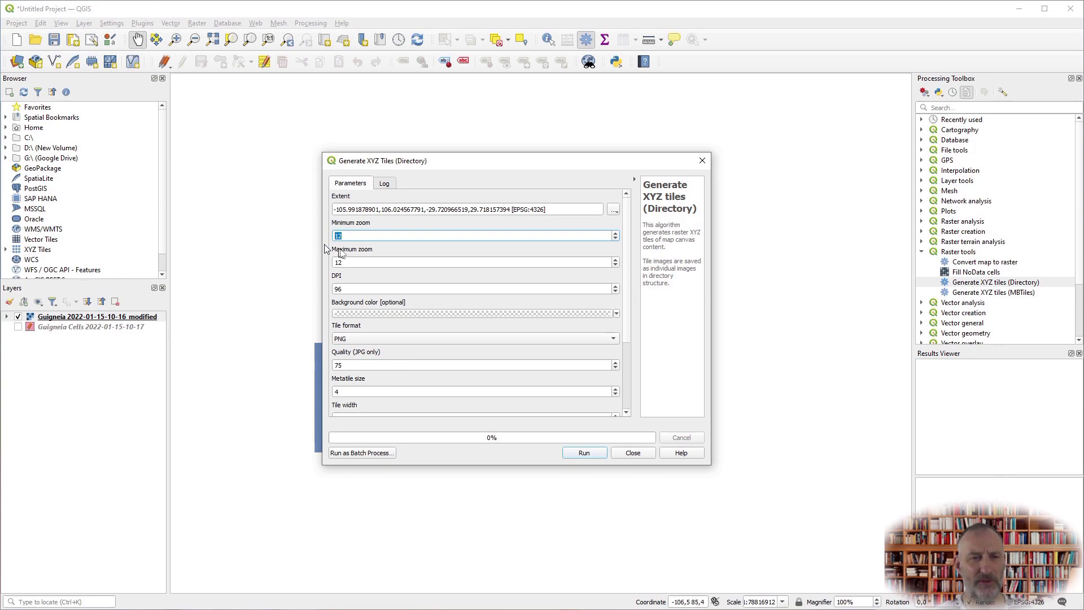
pyautogui.write('1')
pyautogui.moveTo(354, 259); pyautogui.dragTo(273, 261)
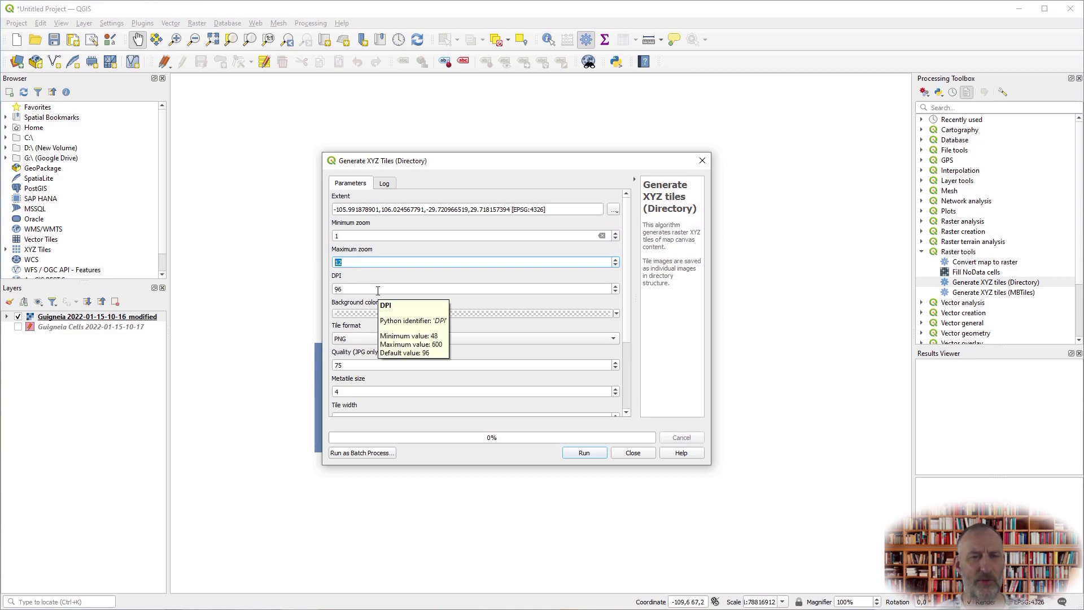
pyautogui.write('10')
# - Set DPI to 300, output to the map3 folder, and run the tiling
pyautogui.click(351, 289)
pyautogui.write('300')
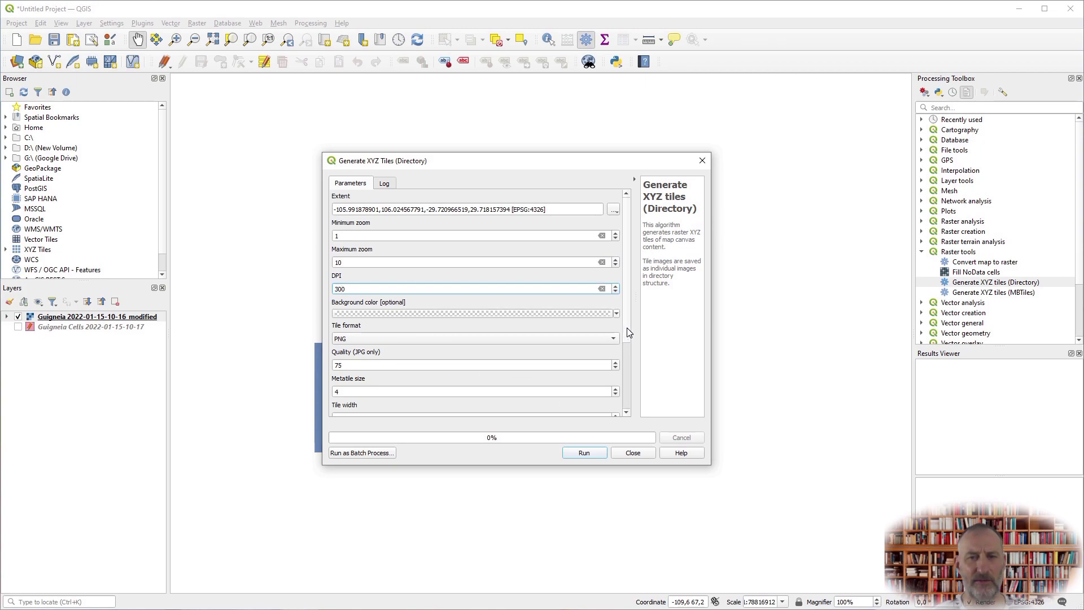
pyautogui.scroll(-4, 629, 332)
pyautogui.scroll(-1, 635, 343)
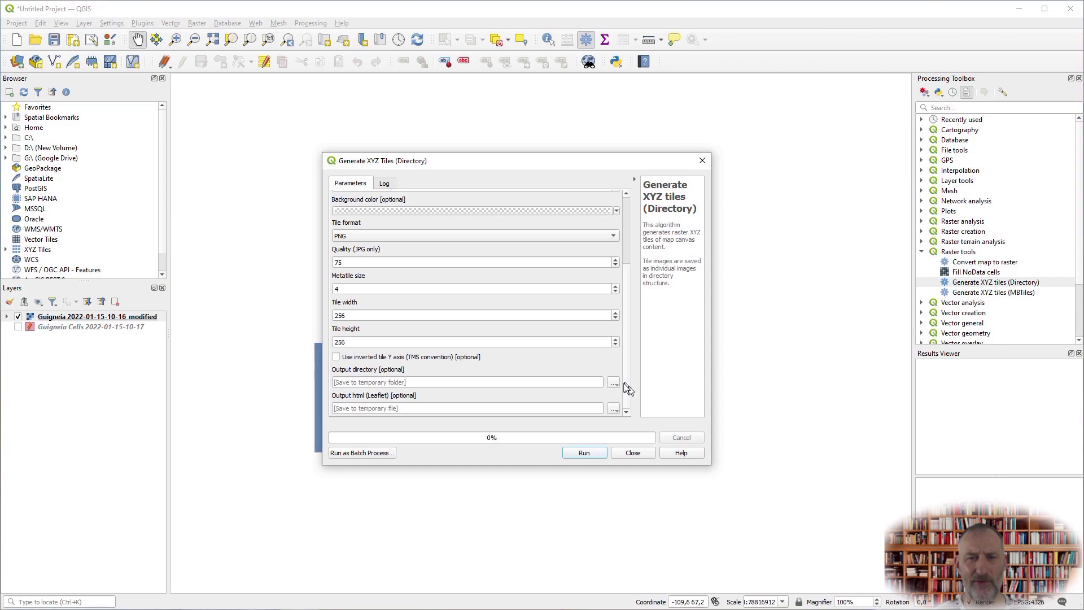
pyautogui.click(614, 383)
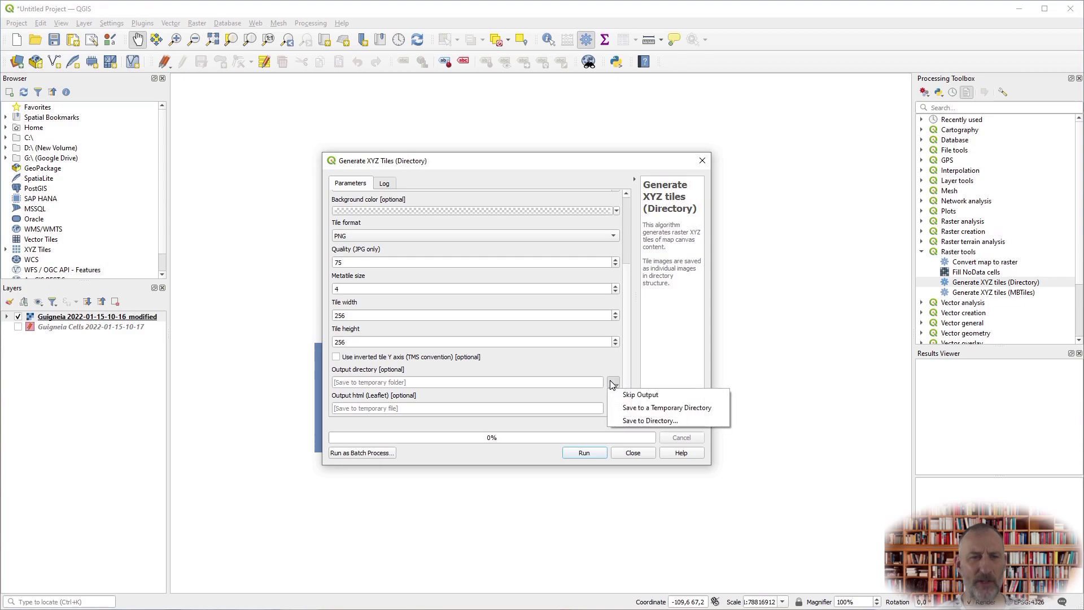
pyautogui.click(655, 422)
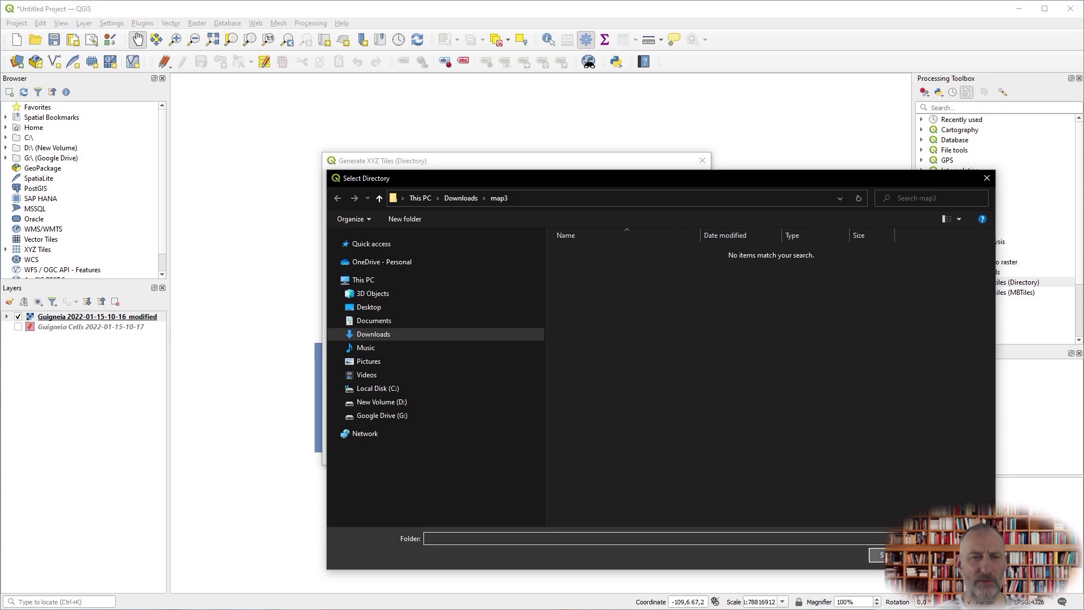
pyautogui.click(878, 556)
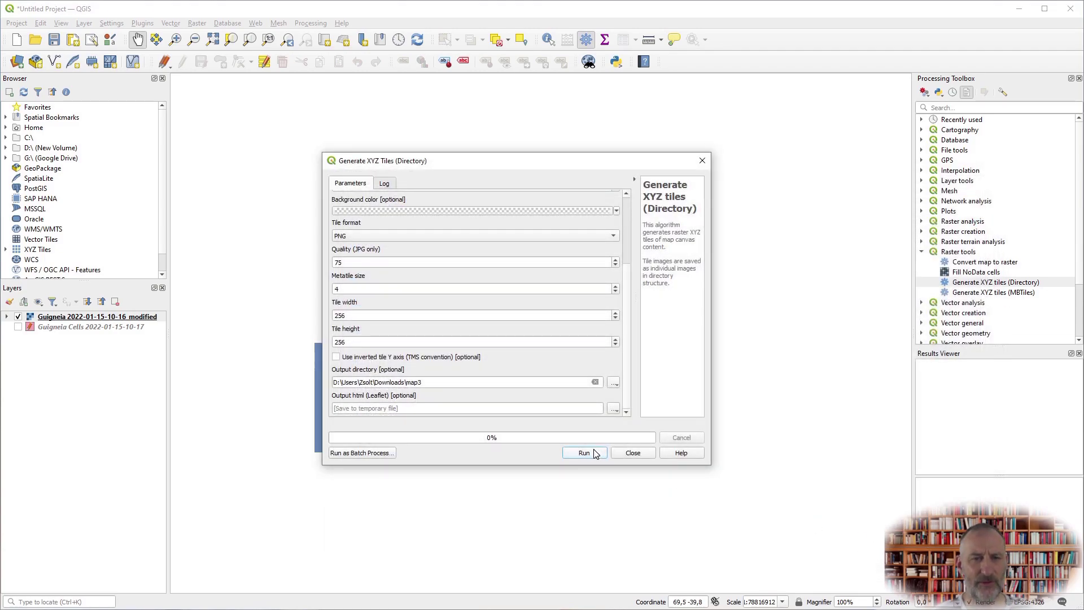
pyautogui.click(585, 453)
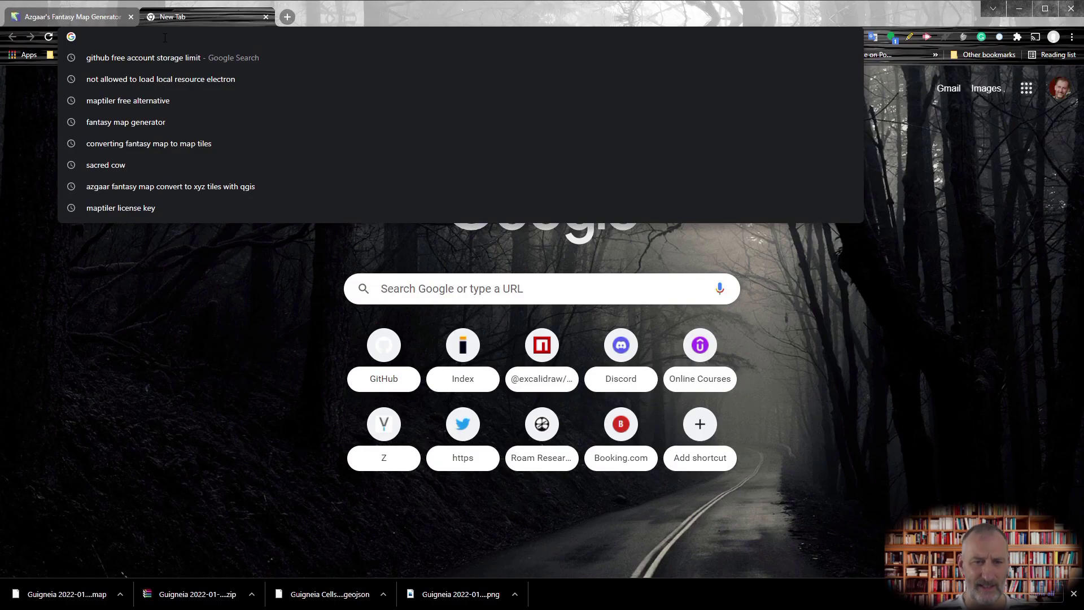
# - Go to github.com in a new Chrome tab
pyautogui.write('github.com')
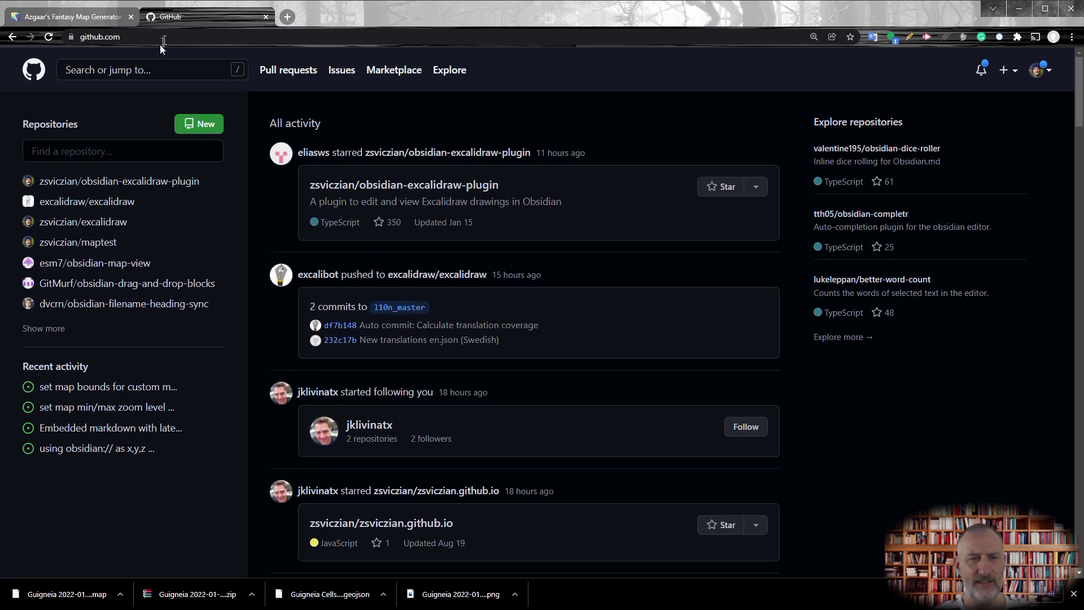
# - Create the FantasyMapOfKnowledge repository with the Add a README option ticked
pyautogui.click(198, 126)
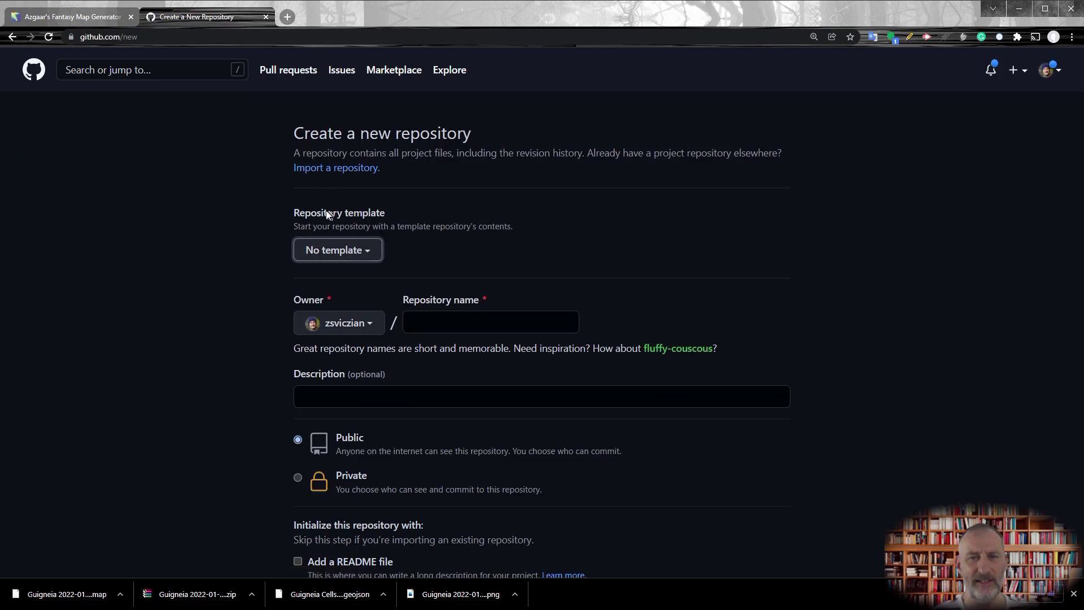
pyautogui.click(429, 323)
pyautogui.write('Fan')
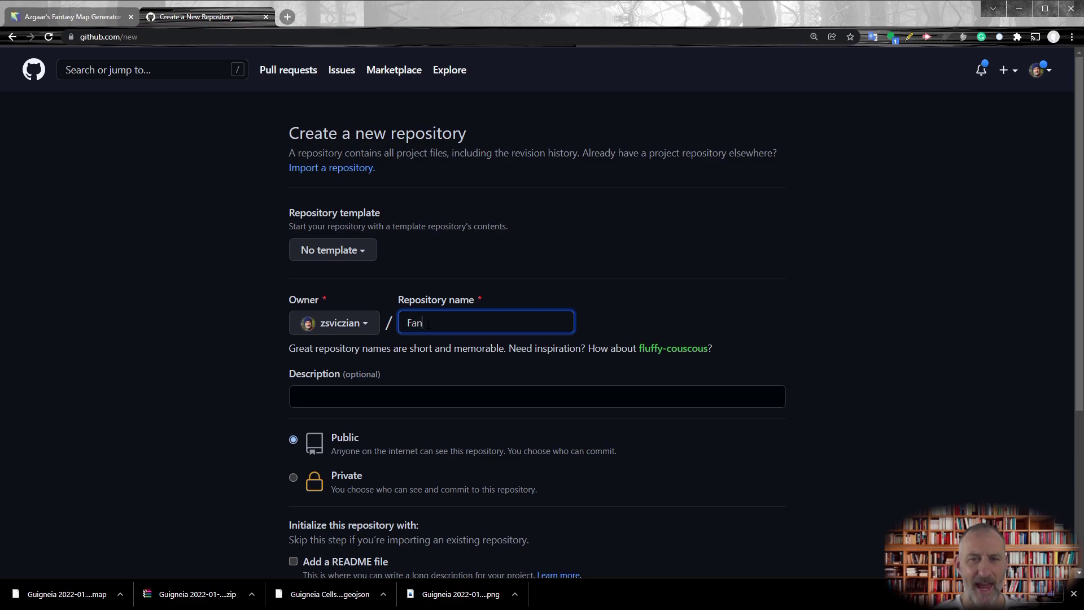
pyautogui.write('tasyMap')
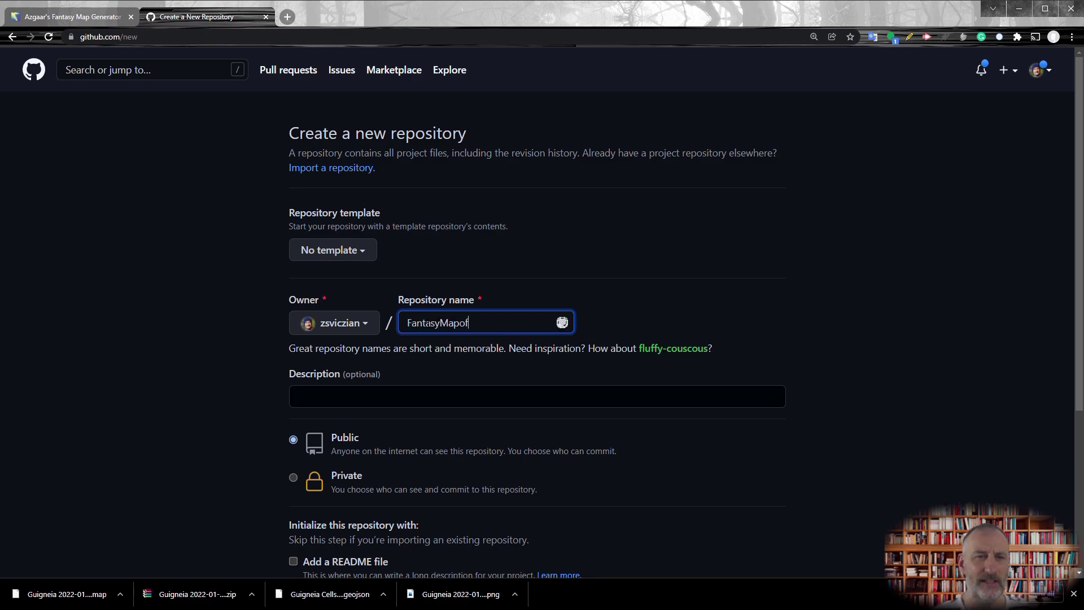
pyautogui.write('OfKnowledge')
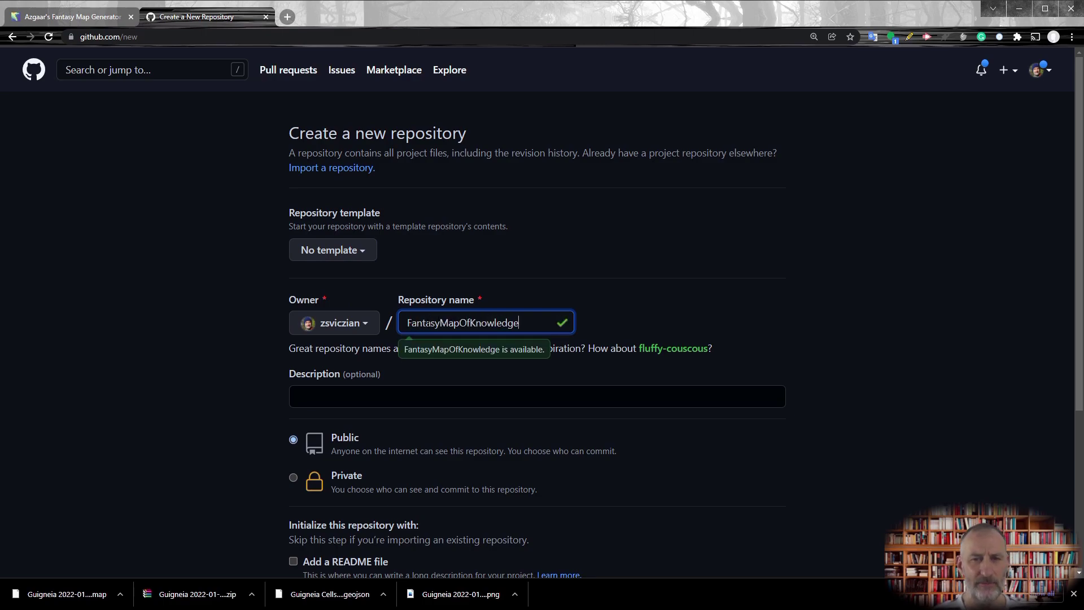
pyautogui.scroll(-4, 311, 337)
pyautogui.click(293, 336)
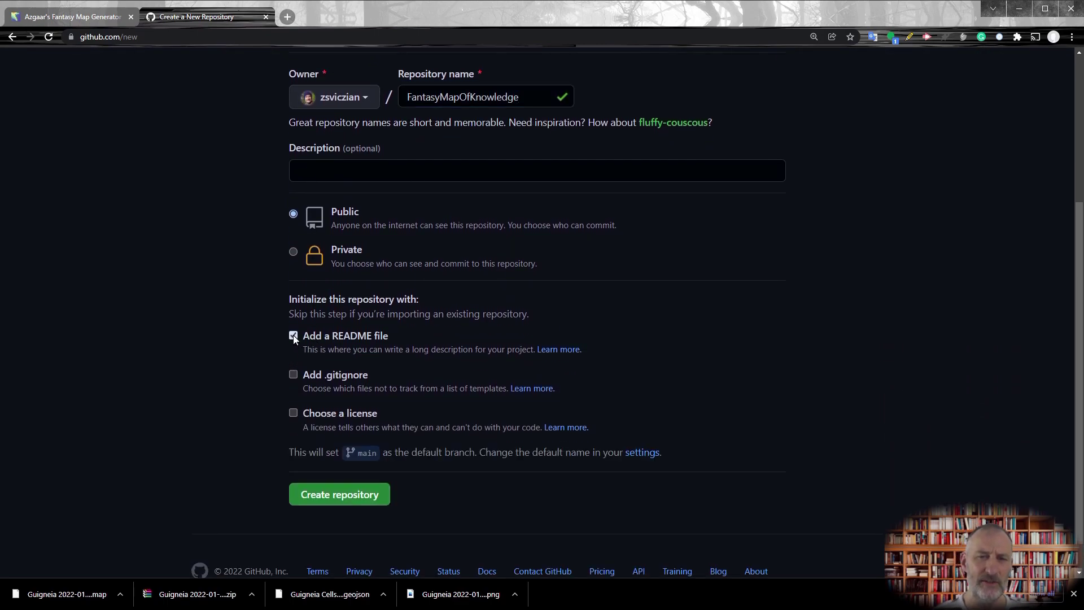
pyautogui.click(351, 496)
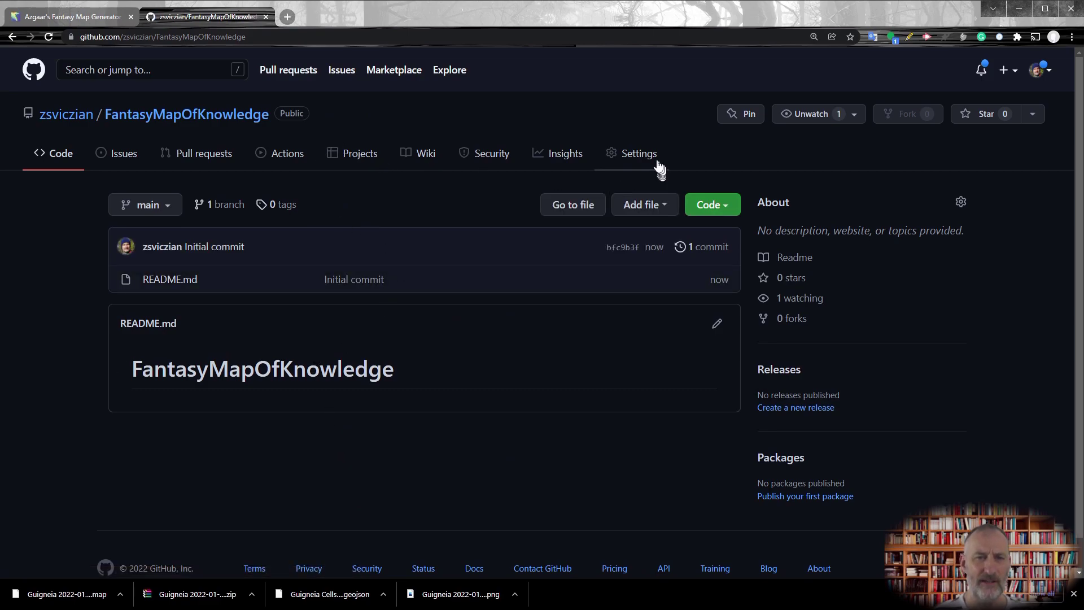
# - Enable GitHub Pages publishing from the main branch
pyautogui.click(639, 157)
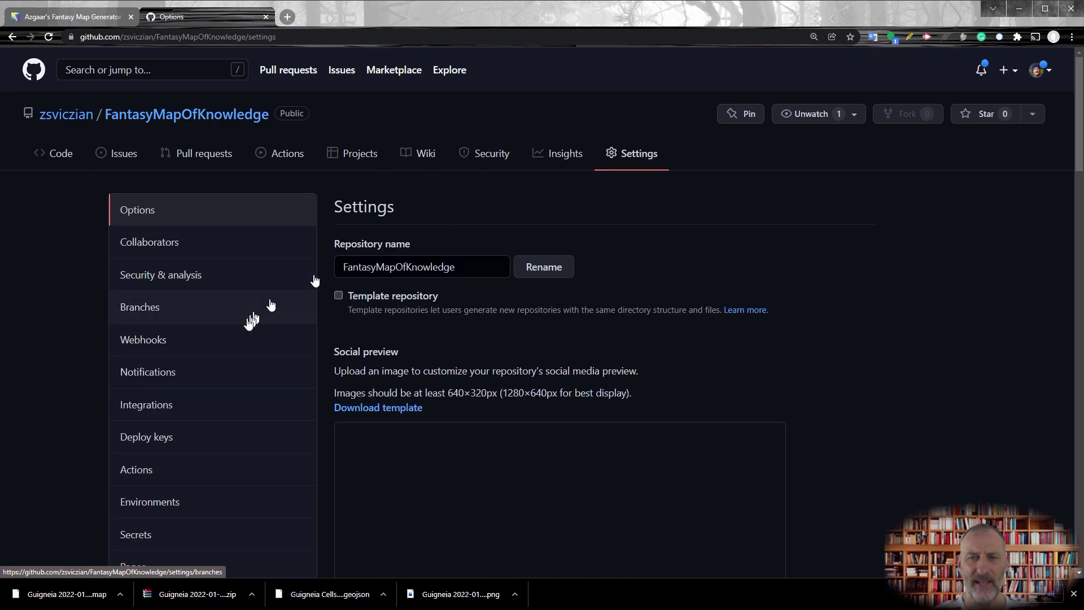
pyautogui.scroll(-1, 207, 373)
pyautogui.click(125, 457)
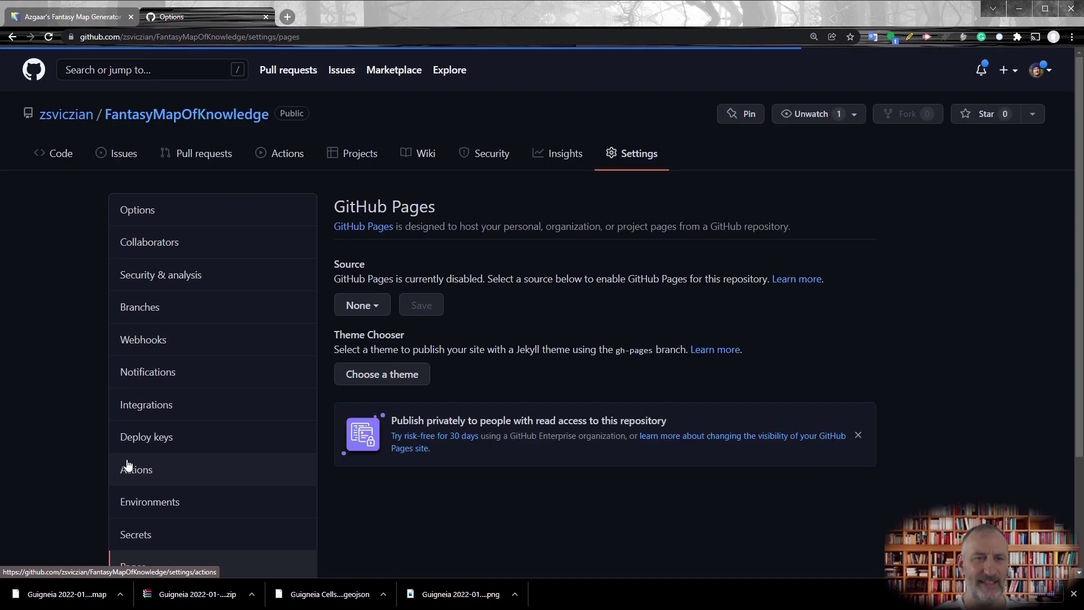
pyautogui.click(384, 309)
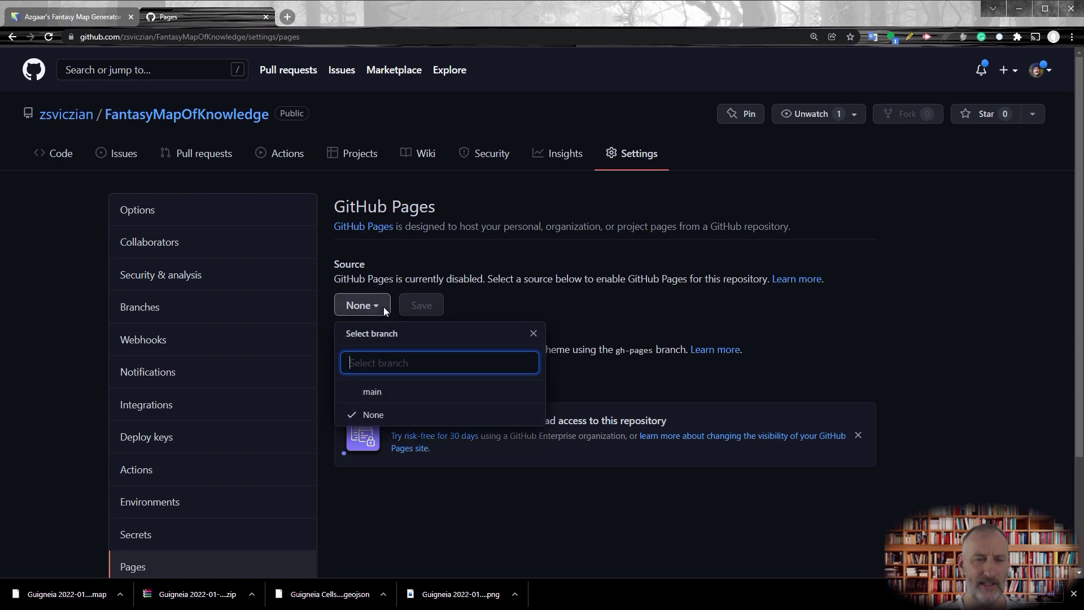
pyautogui.click(375, 395)
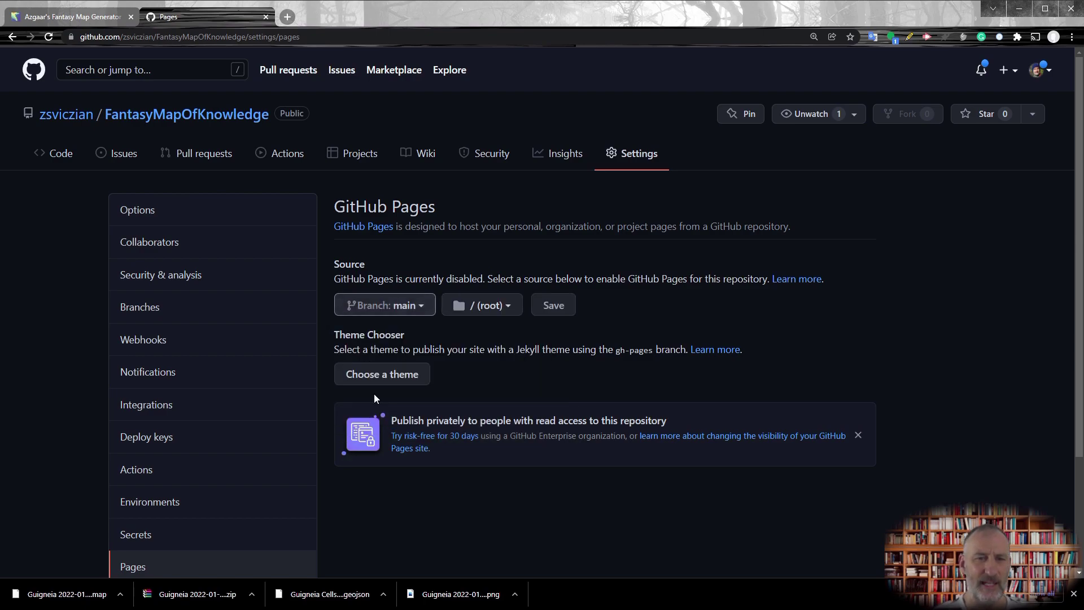
pyautogui.click(561, 313)
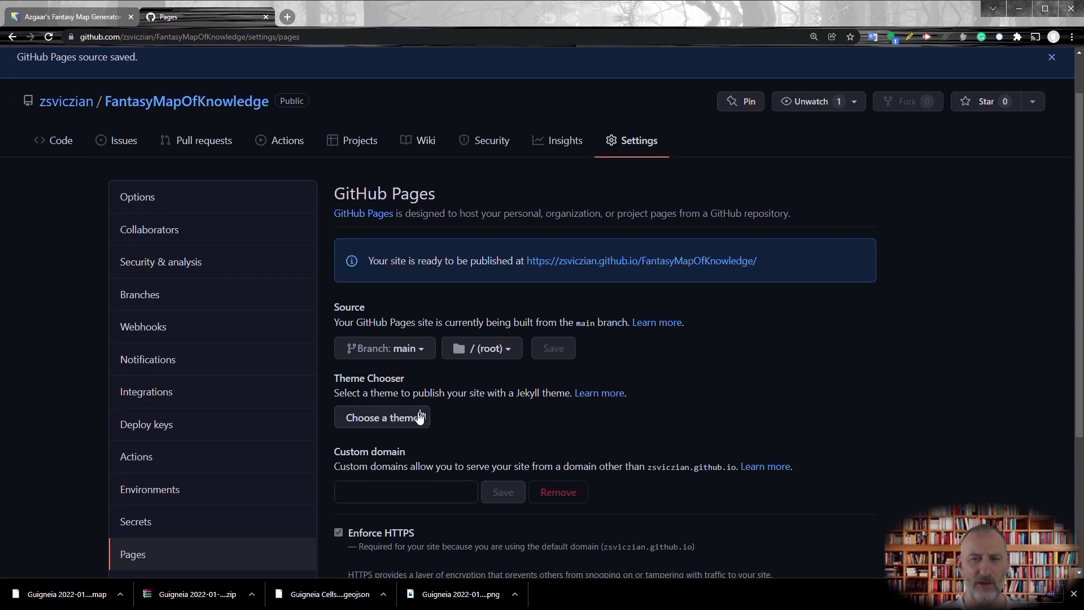
# - Apply the Cayman theme to the Pages site
pyautogui.click(418, 419)
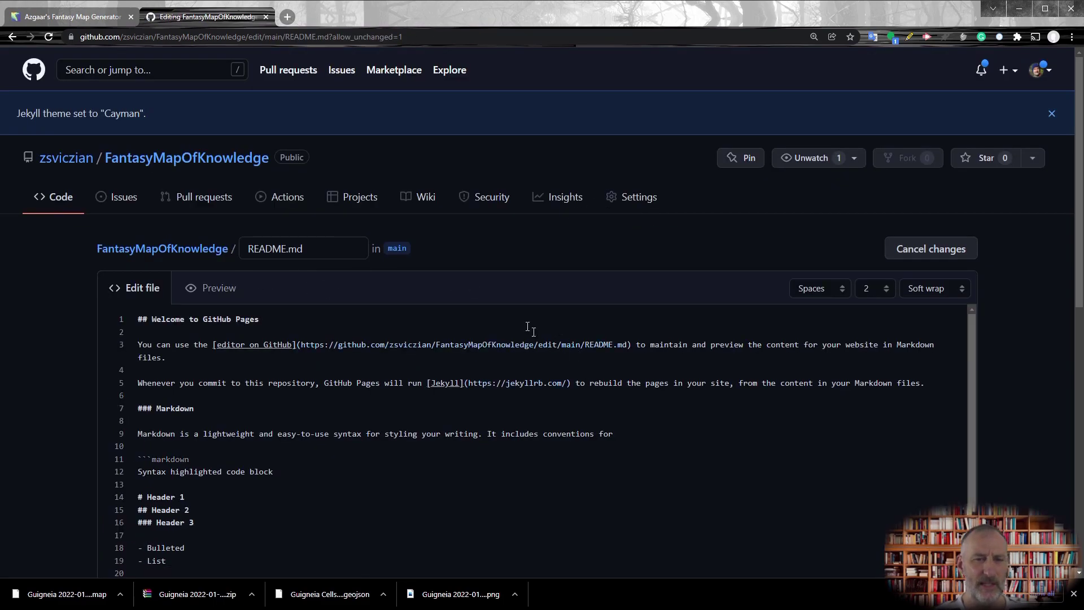
pyautogui.scroll(-4, 528, 322)
pyautogui.scroll(-6, 226, 508)
pyautogui.click(225, 559)
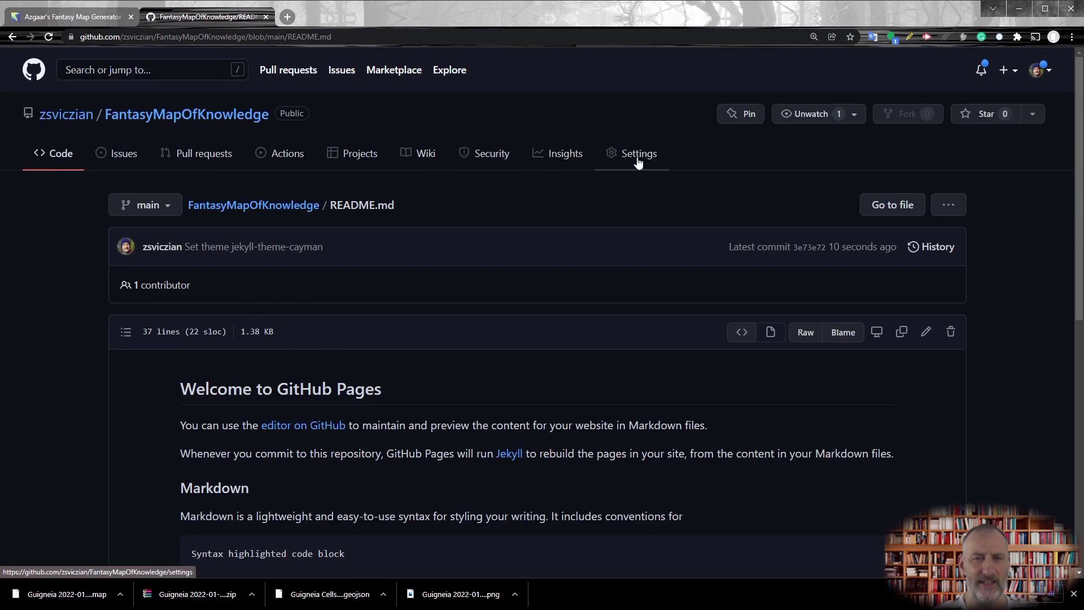
# - Visit the published Pages site address from the Pages settings
pyautogui.click(638, 155)
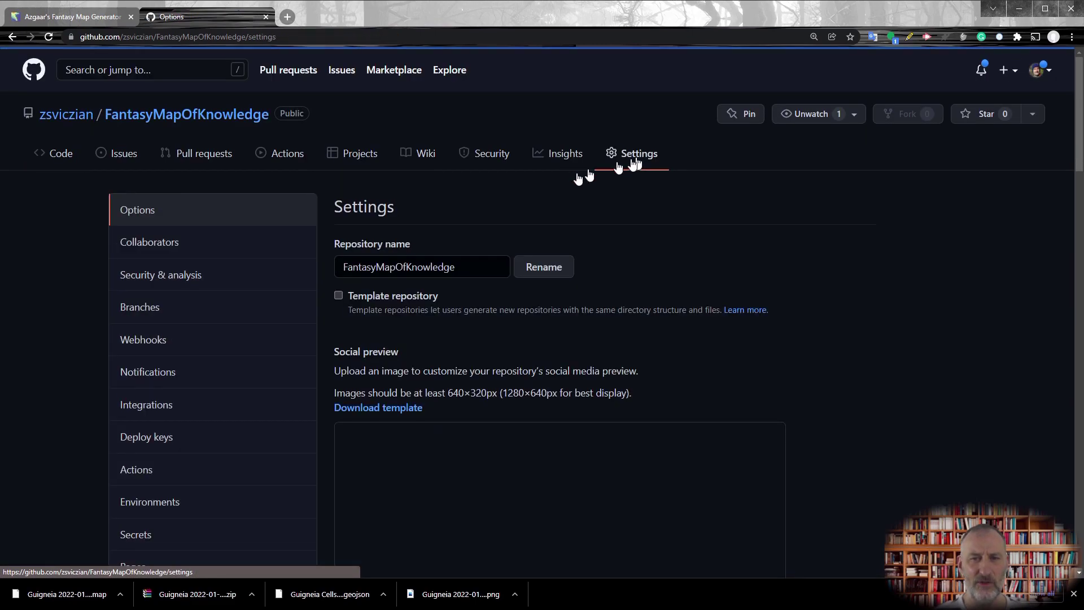
pyautogui.scroll(-3, 193, 439)
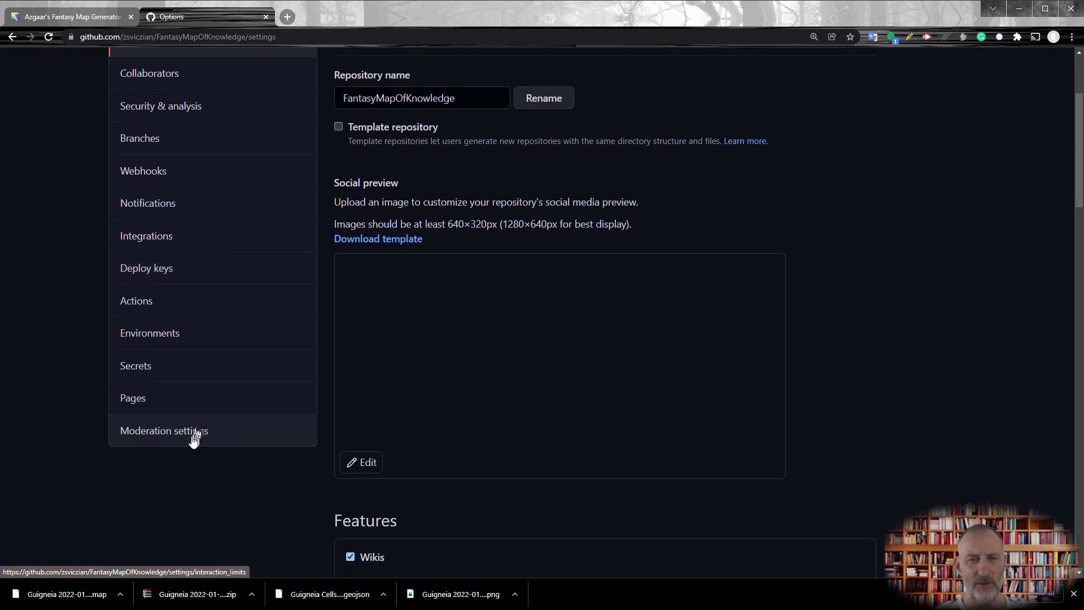
pyautogui.click(144, 403)
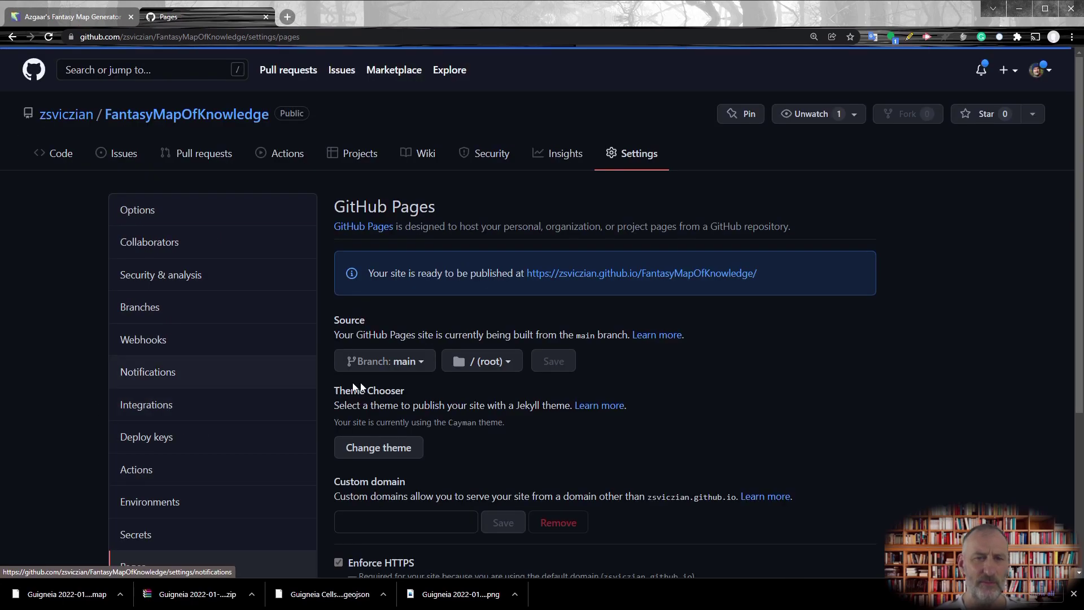
pyautogui.click(639, 274)
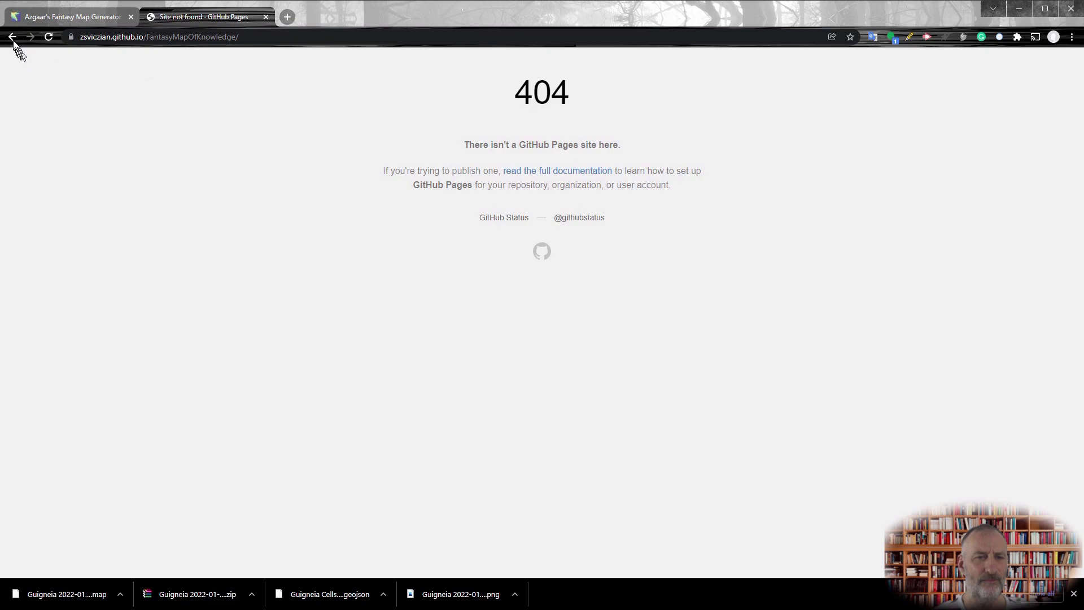
# - Clone FantasyMapOfKnowledge locally via Code > Open with GitHub Desktop
pyautogui.click(13, 40)
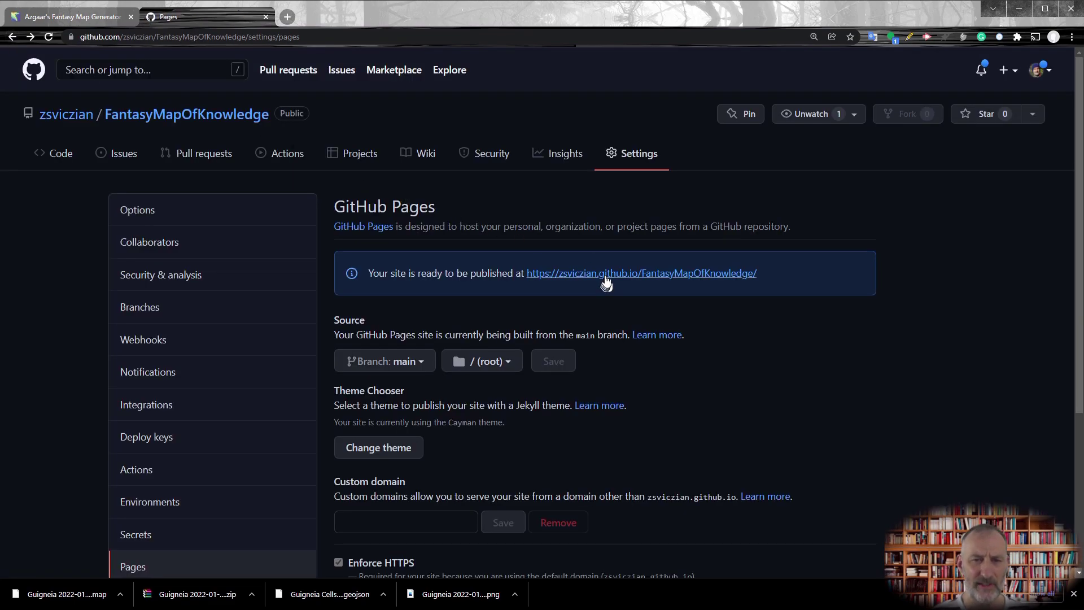
pyautogui.tripleClick(482, 111)
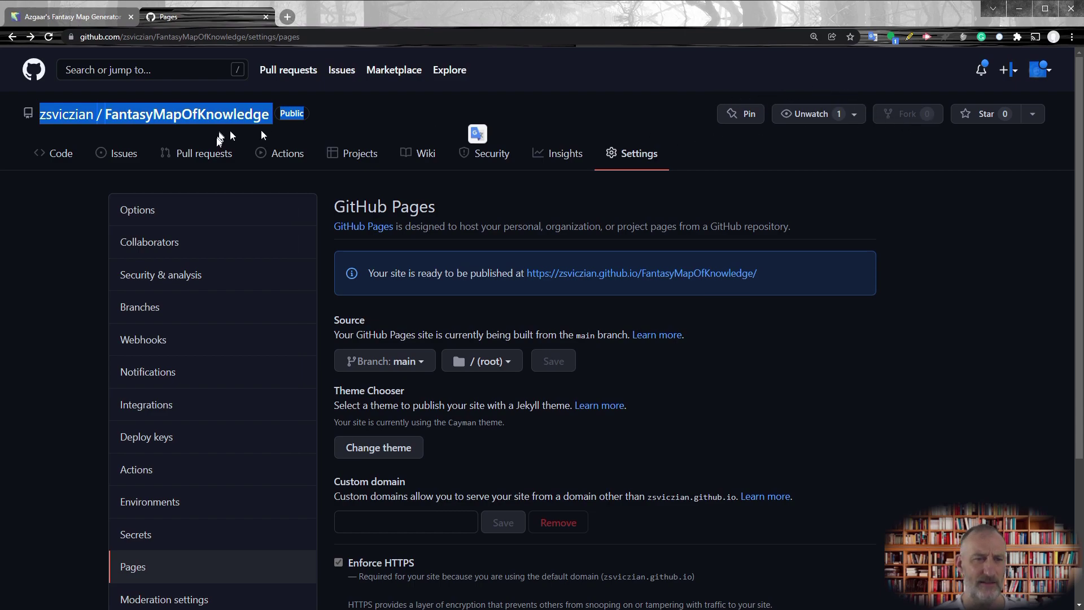
pyautogui.click(57, 153)
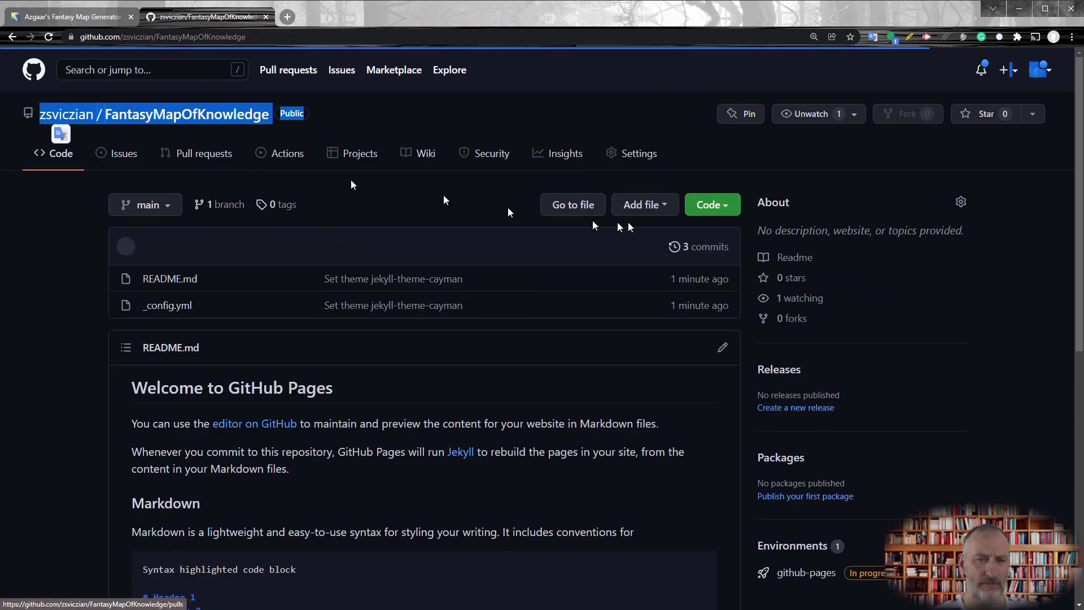
pyautogui.click(717, 206)
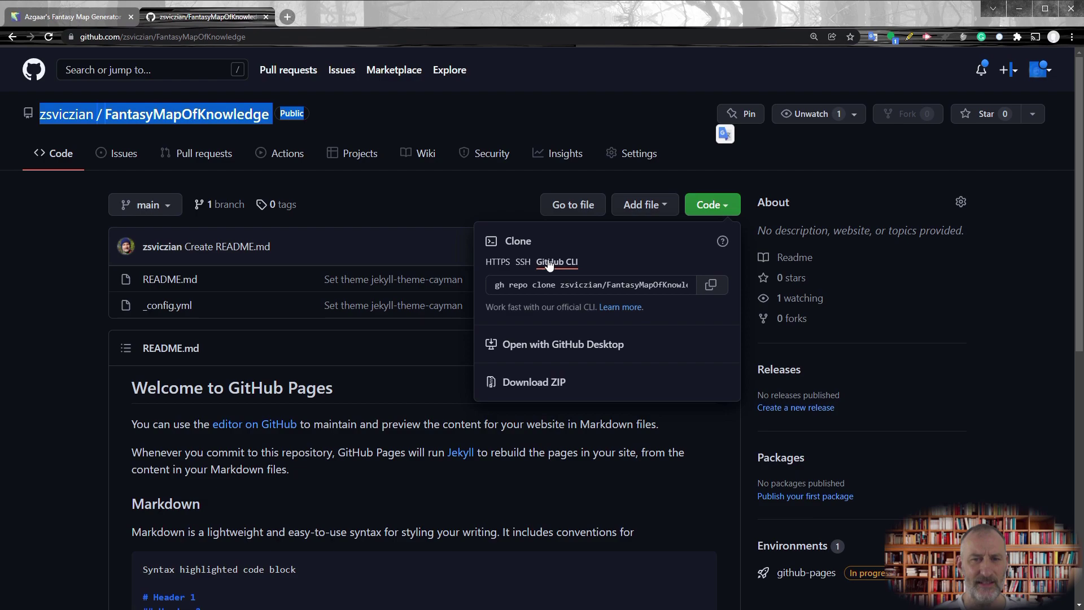
pyautogui.click(563, 344)
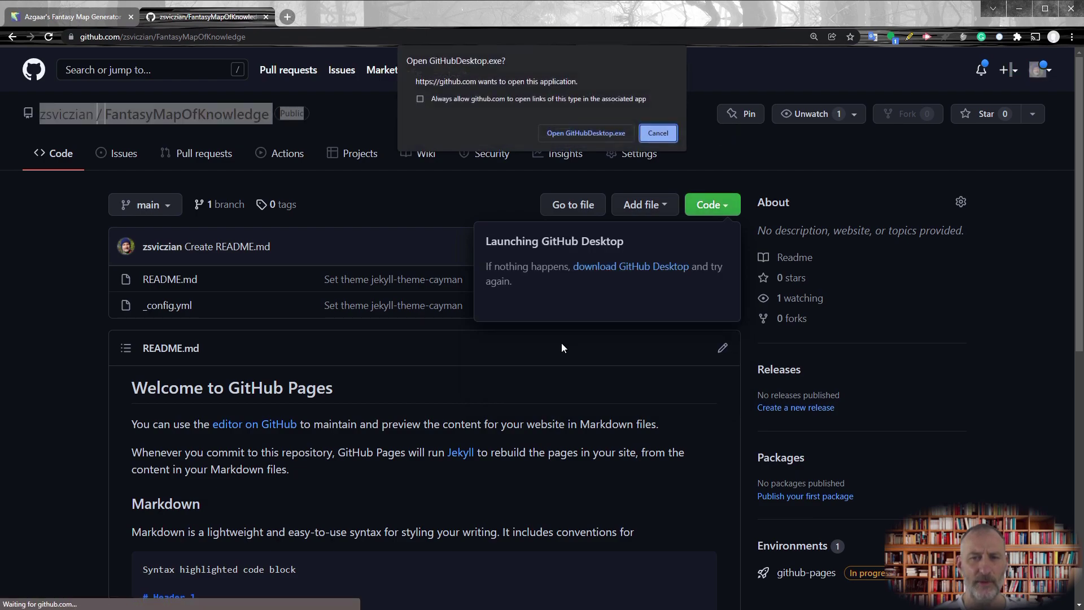
pyautogui.click(590, 133)
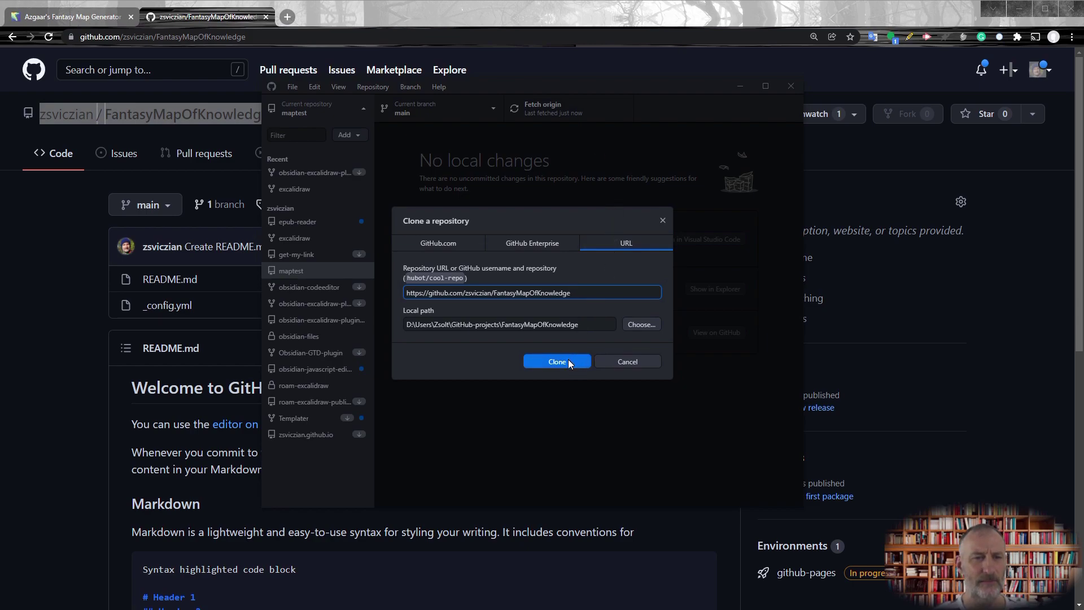
pyautogui.click(569, 362)
# - Create a new folder named 'map' in the FantasyMapOfKnowledge repository
pyautogui.moveTo(184, 355); pyautogui.dragTo(421, 356)
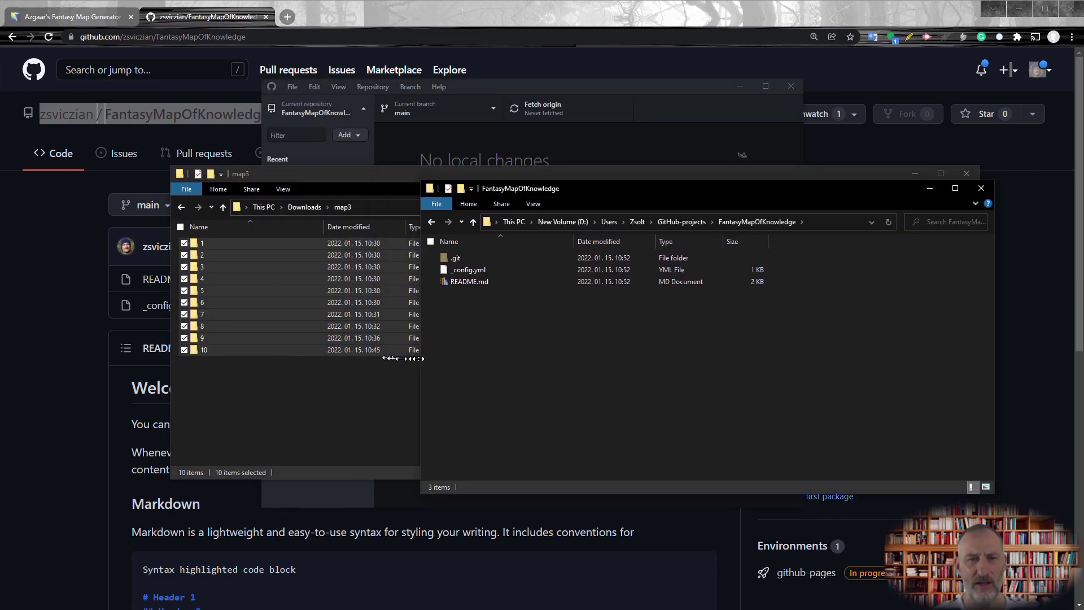
pyautogui.rightClick(465, 333)
pyautogui.moveTo(494, 466)
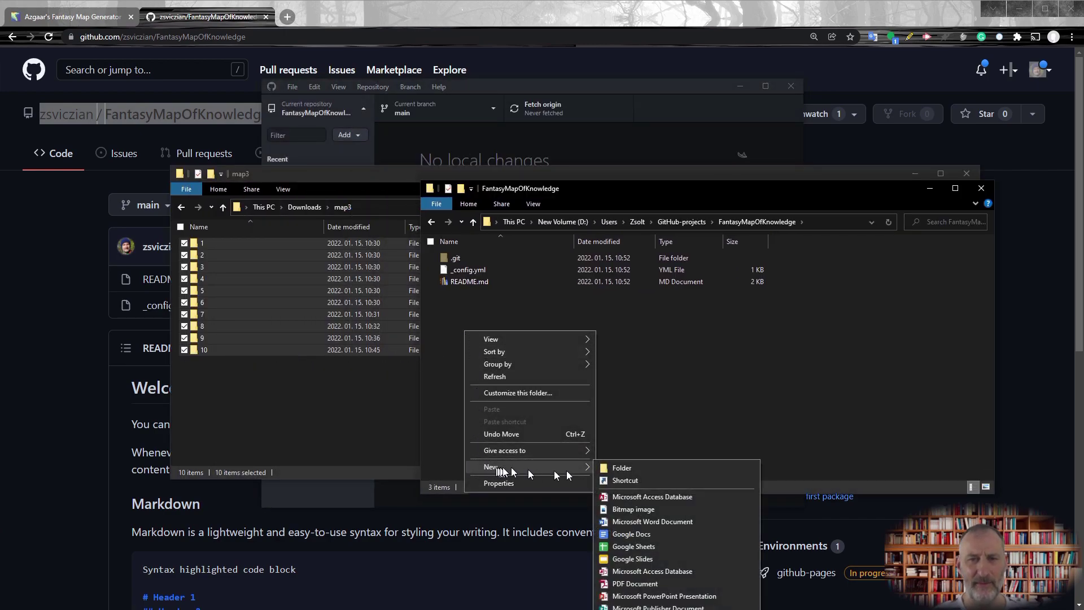
pyautogui.click(638, 468)
pyautogui.write('map')
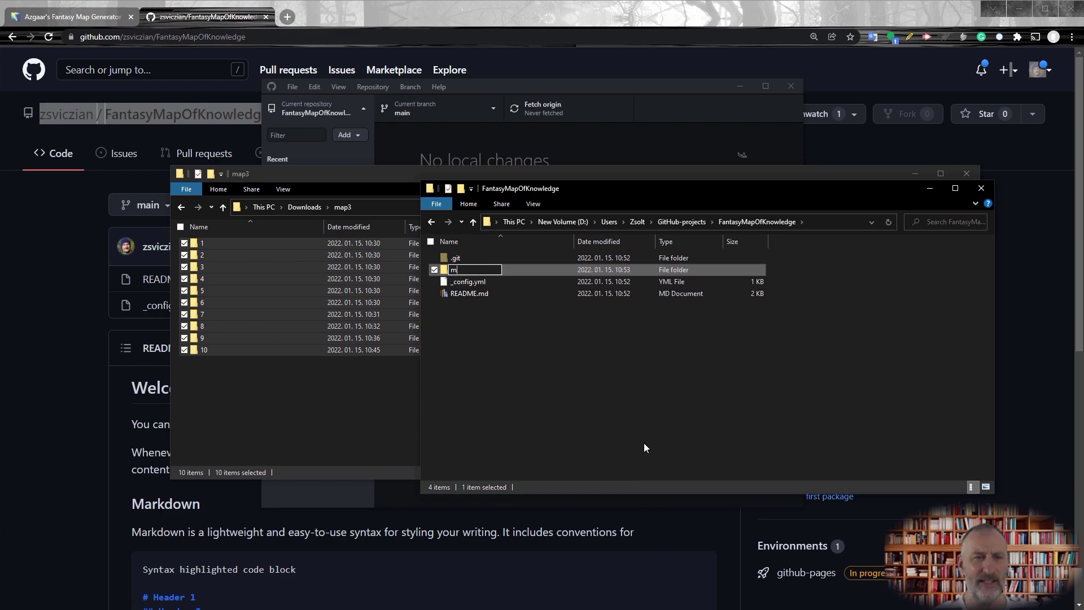
pyautogui.click(644, 443)
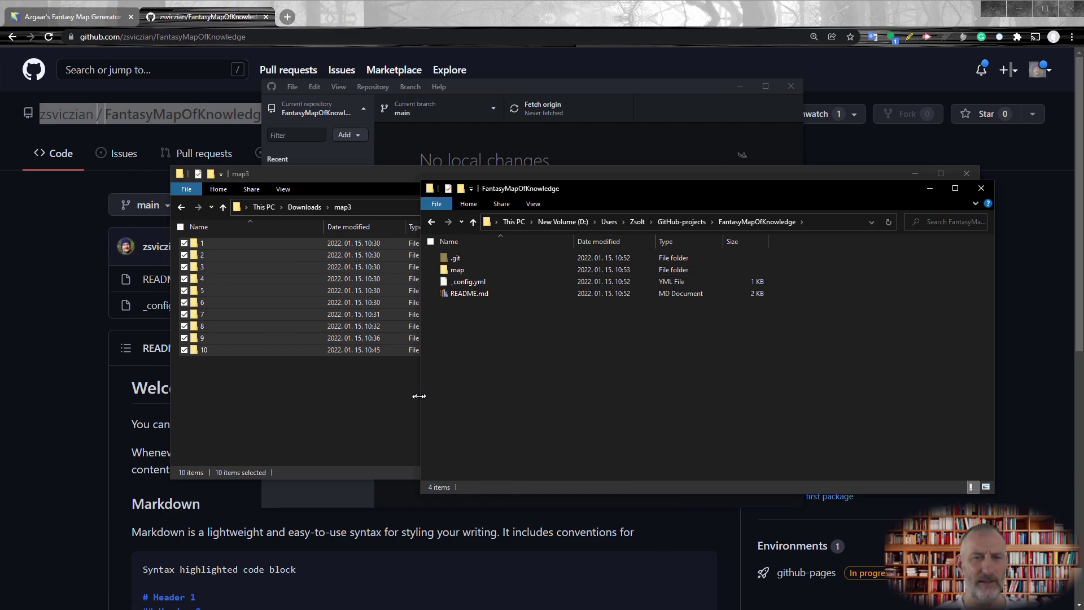
# - Move the ten numbered tile folders from map3 into the map folder
pyautogui.moveTo(421, 412); pyautogui.dragTo(564, 407)
pyautogui.click(480, 409)
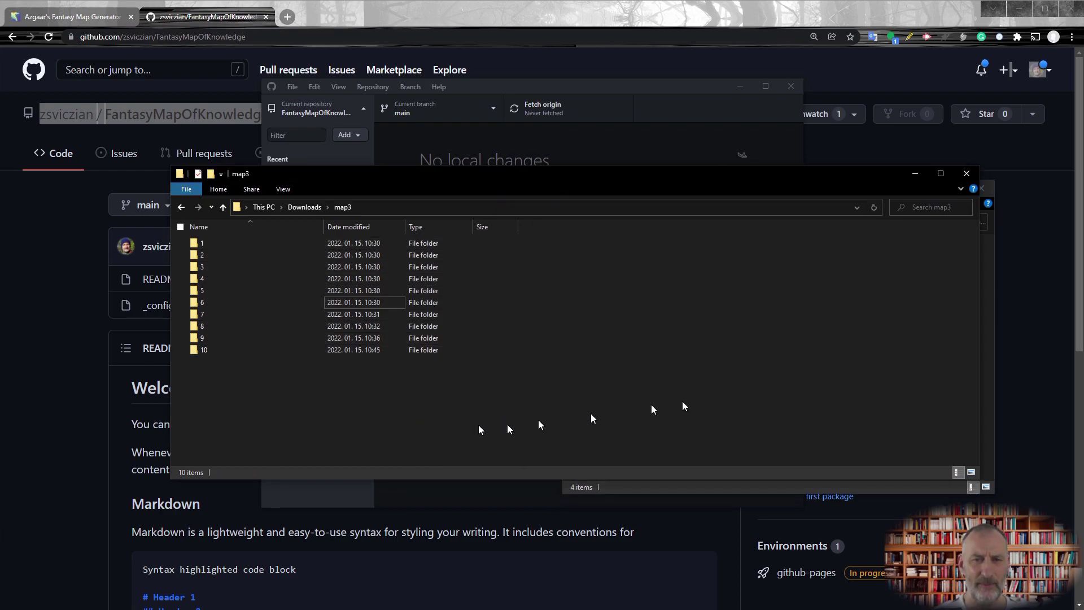
pyautogui.moveTo(978, 406); pyautogui.dragTo(535, 407)
pyautogui.moveTo(318, 420); pyautogui.dragTo(186, 240)
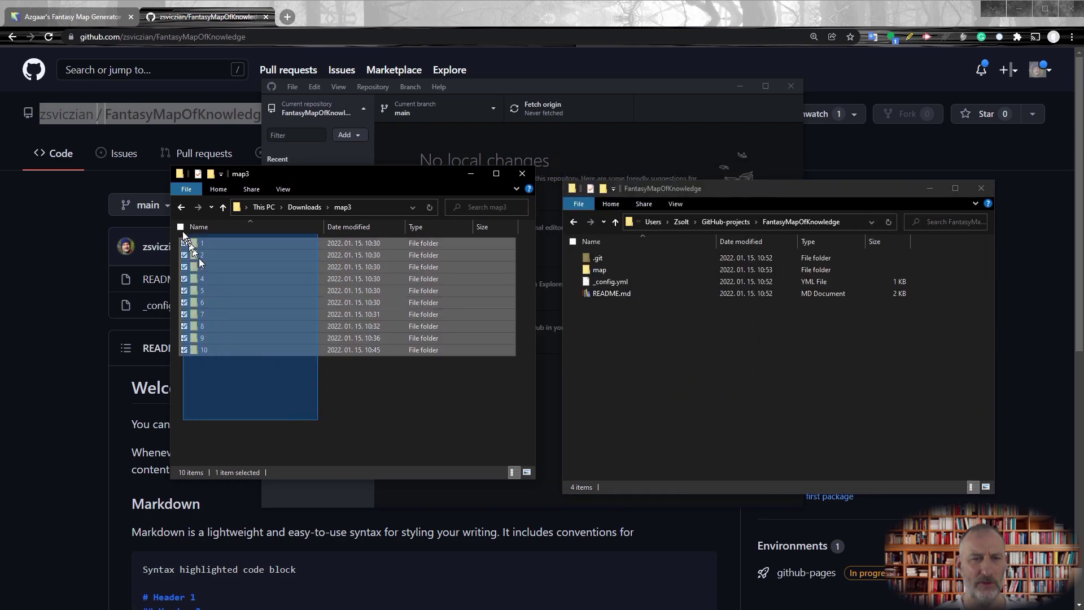
pyautogui.doubleClick(599, 270)
pyautogui.moveTo(226, 290); pyautogui.dragTo(684, 319)
pyautogui.click(725, 336)
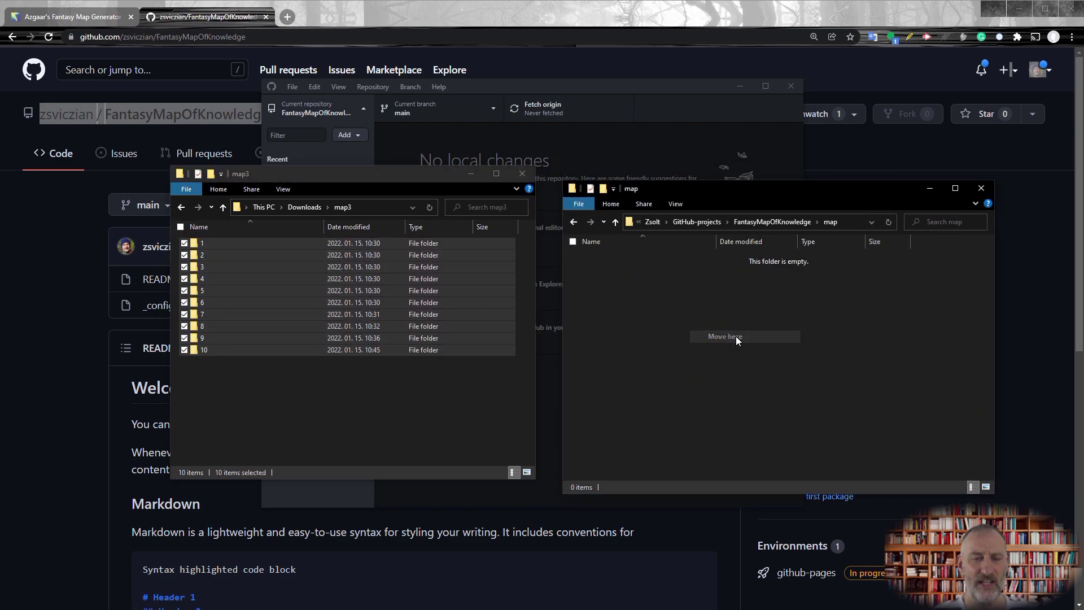
# - Commit the tile files to main as 'publishing my map' and push to origin
pyautogui.click(583, 93)
pyautogui.click(333, 254)
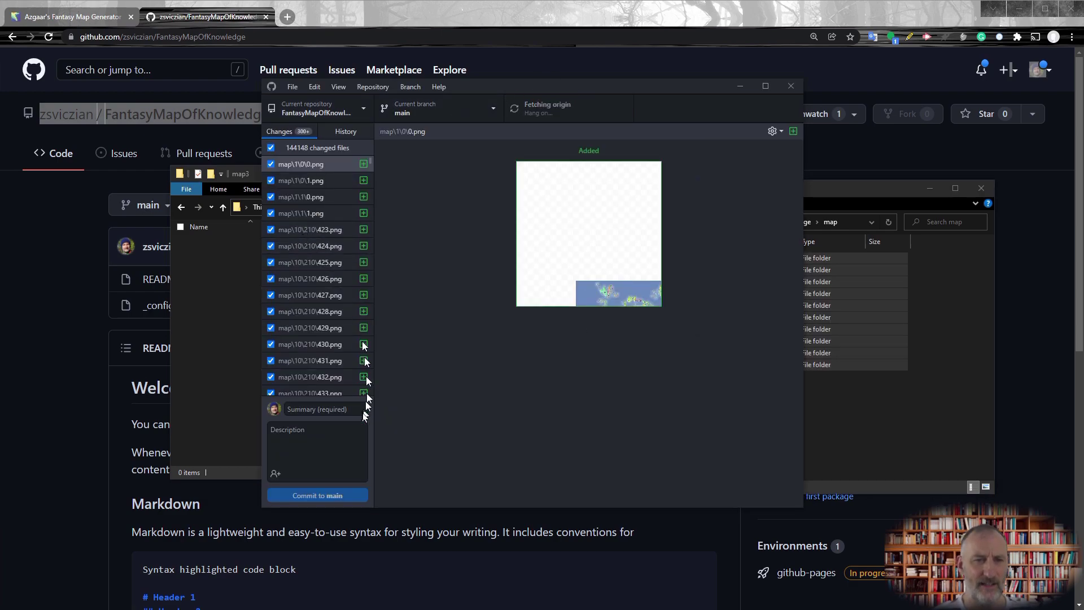
pyautogui.click(315, 408)
pyautogui.write('publishing my map')
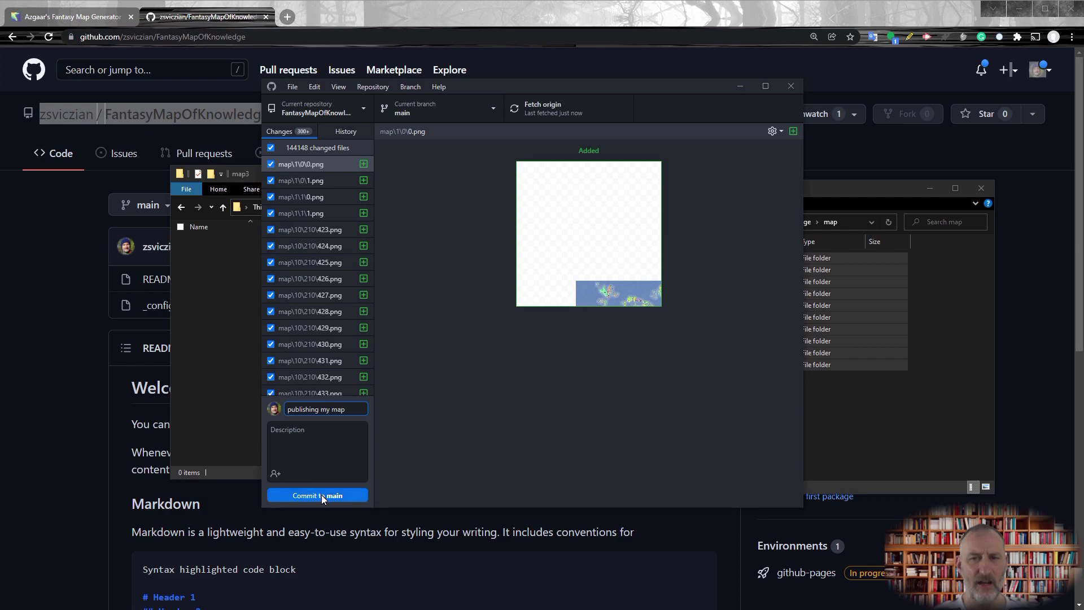
pyautogui.click(321, 494)
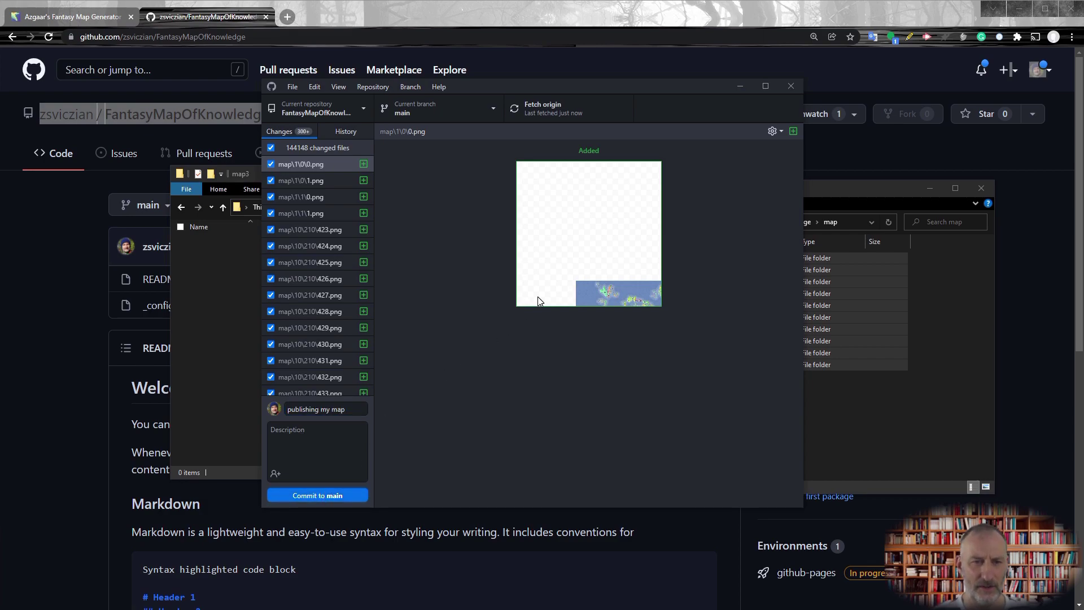
pyautogui.click(329, 405)
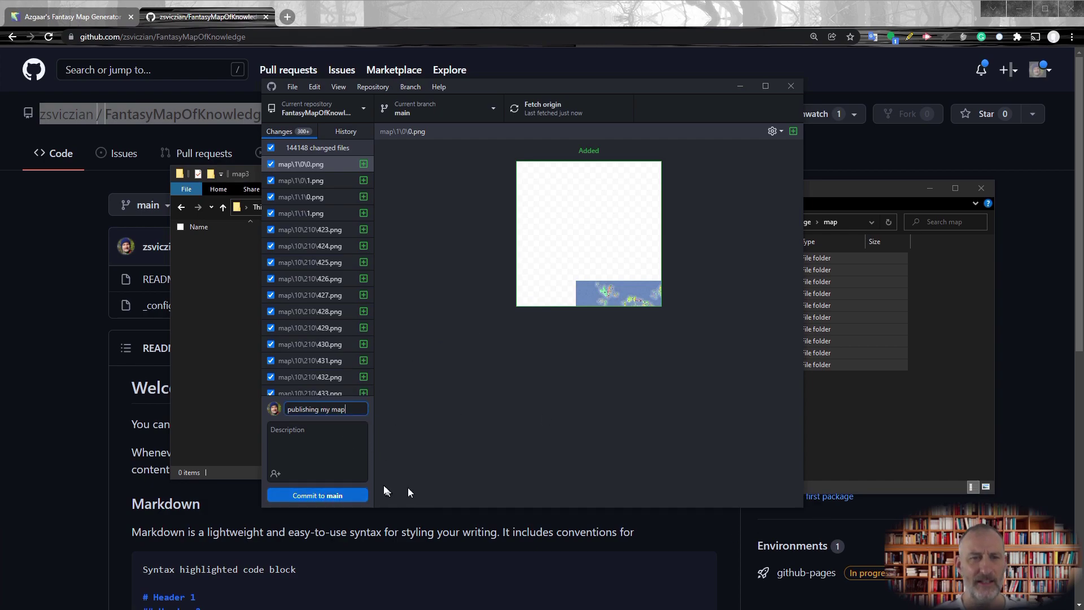
pyautogui.click(332, 497)
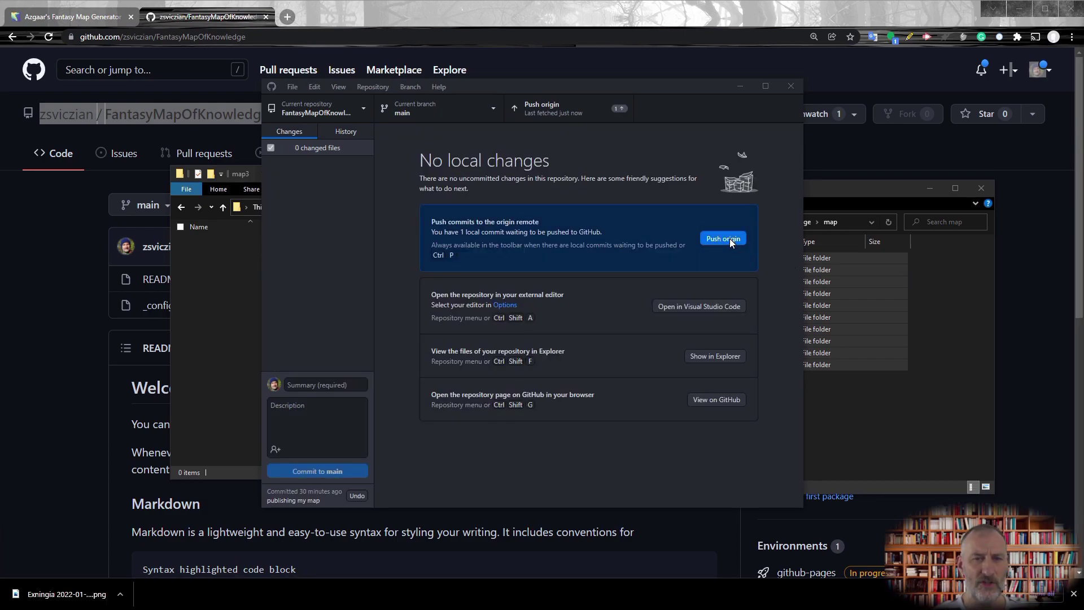
pyautogui.click(730, 238)
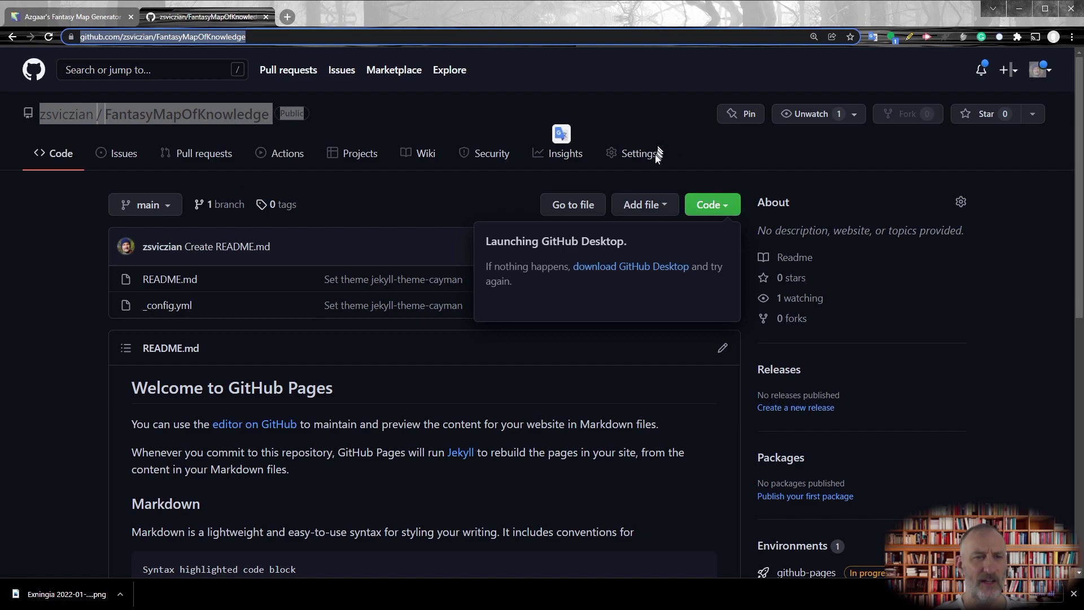
# - Open the published Pages site from the repository's Pages settings
pyautogui.click(644, 155)
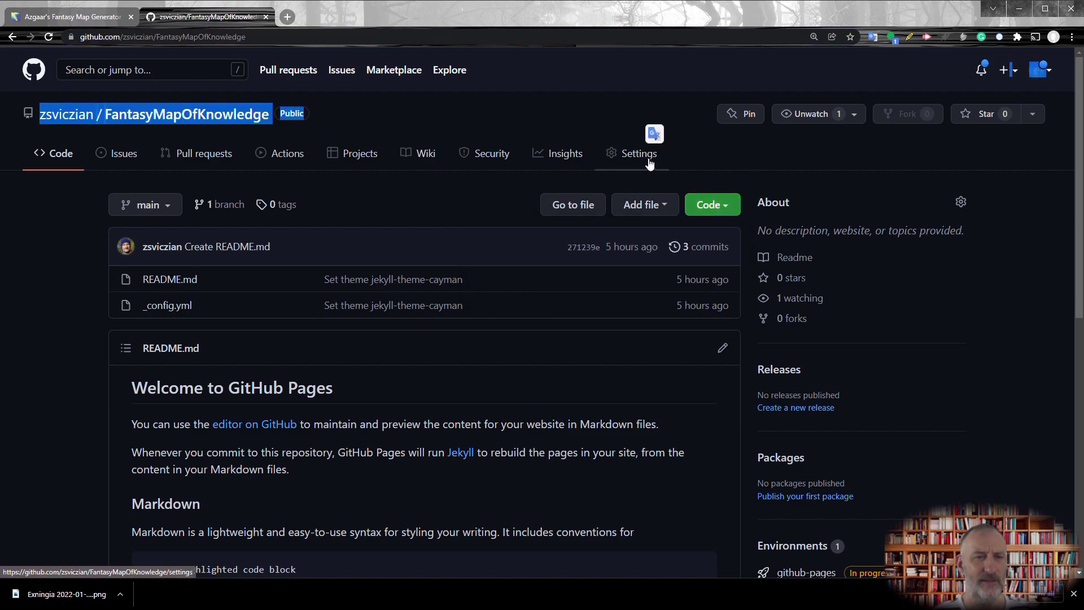
pyautogui.scroll(-2, 133, 458)
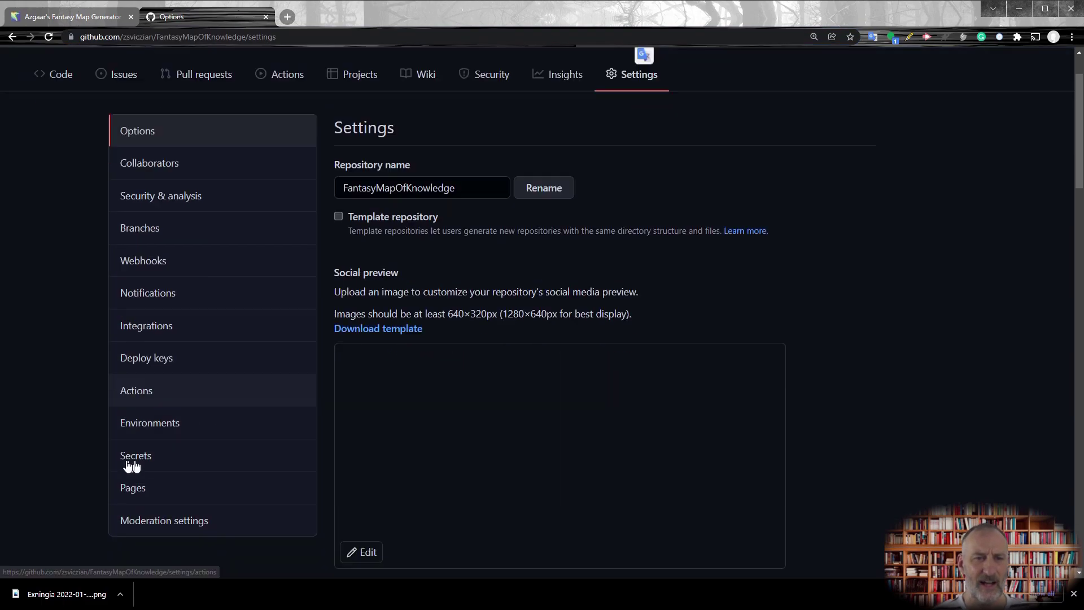
pyautogui.click(136, 453)
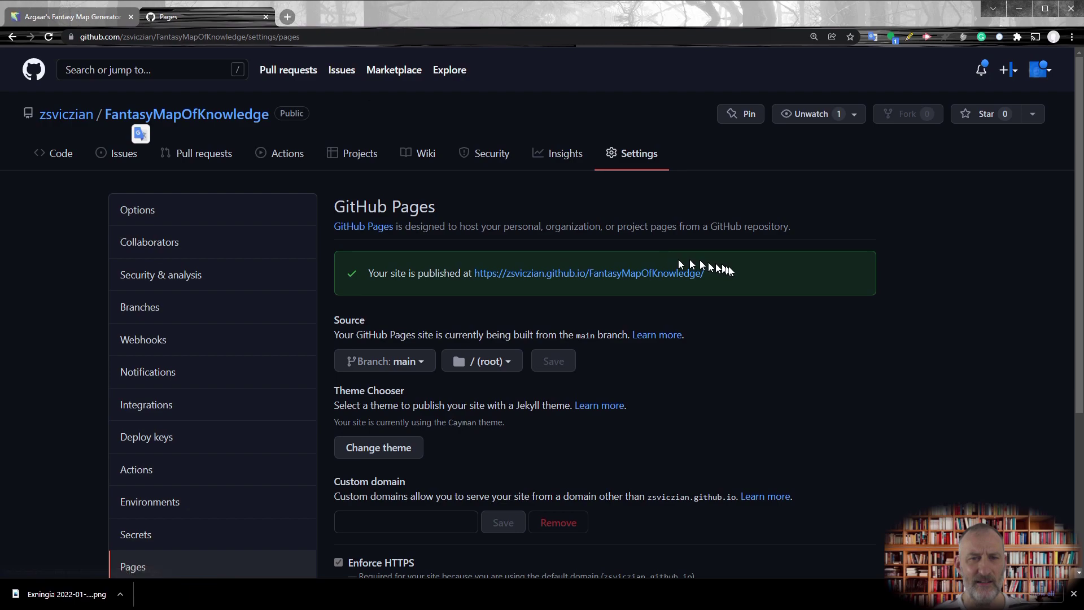
pyautogui.moveTo(706, 274); pyautogui.dragTo(479, 277)
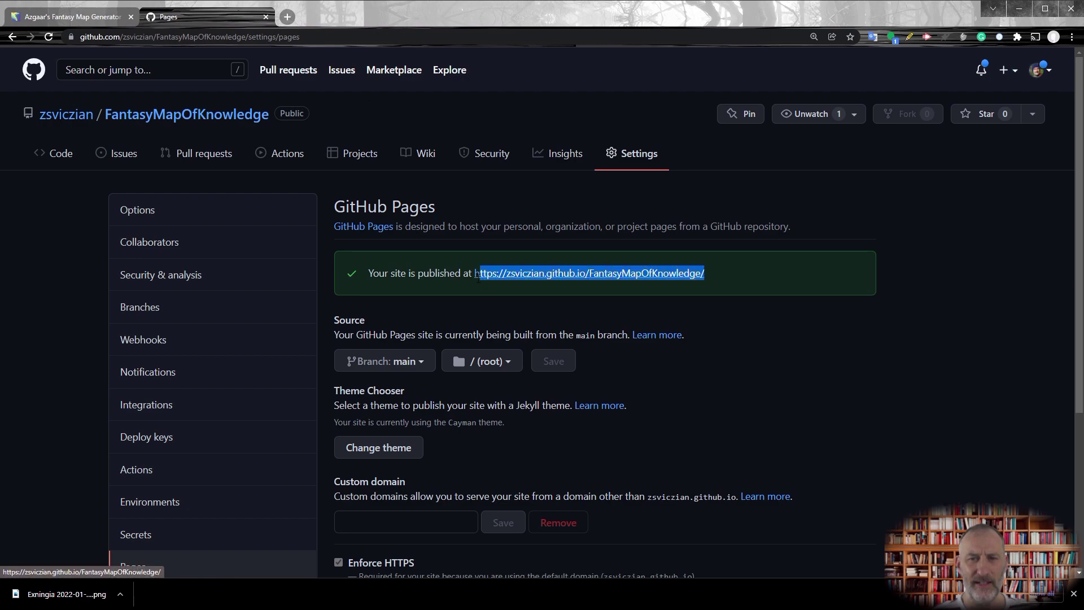
pyautogui.click(571, 277)
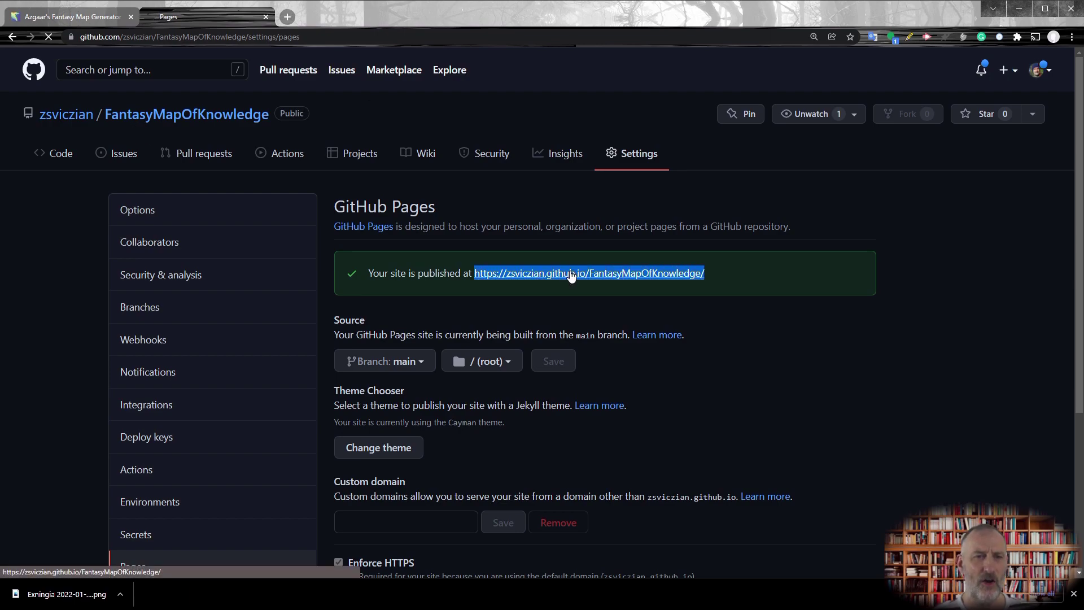
# - Load the tile image at map/1/1/1.png on the Pages site
pyautogui.click(322, 37)
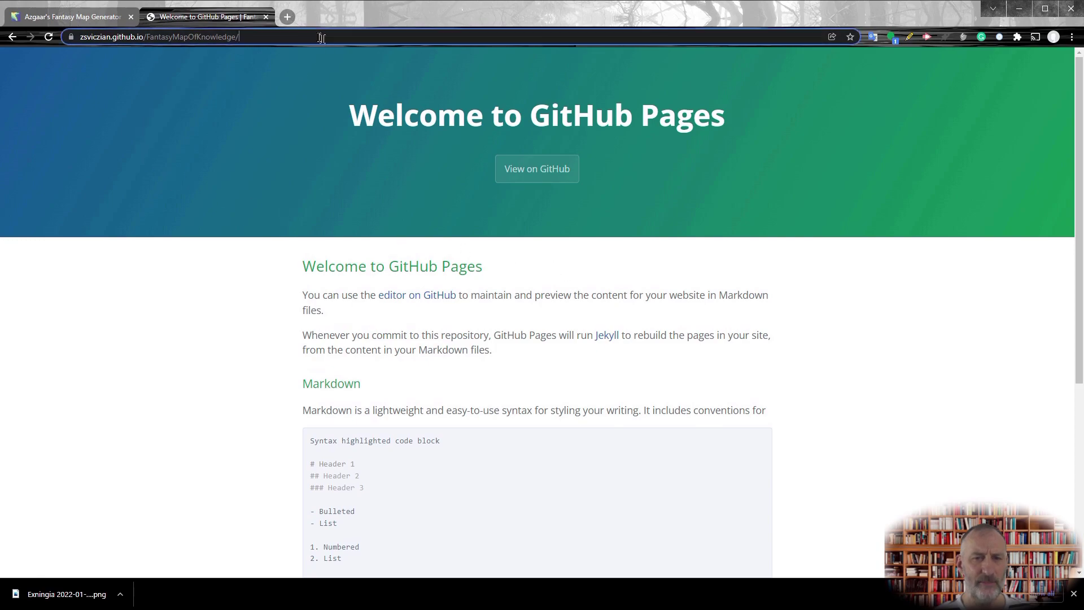
pyautogui.click(320, 35)
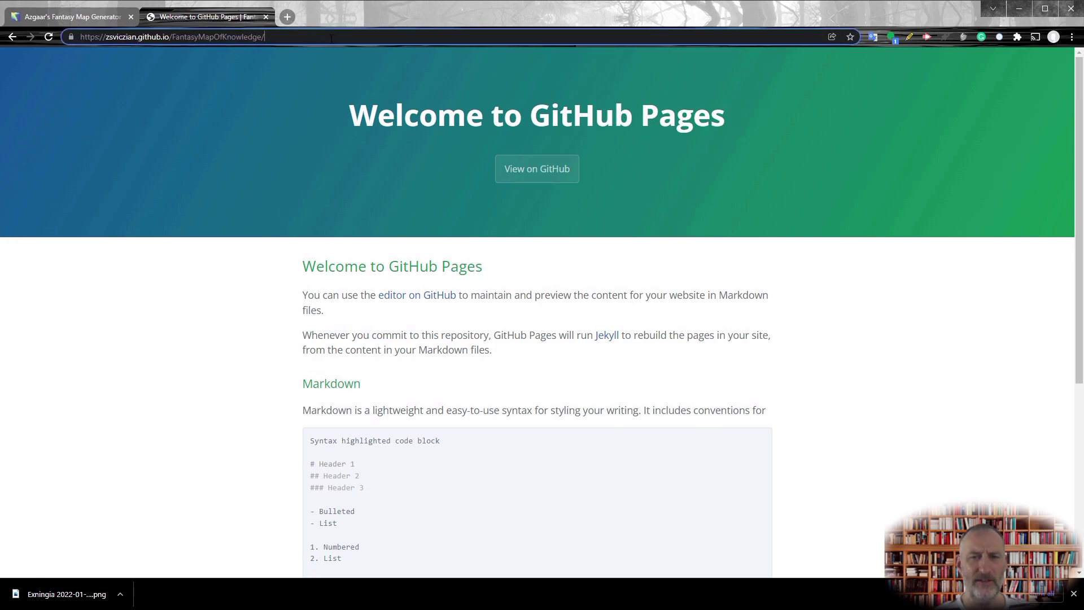
pyautogui.write('map/1=1')
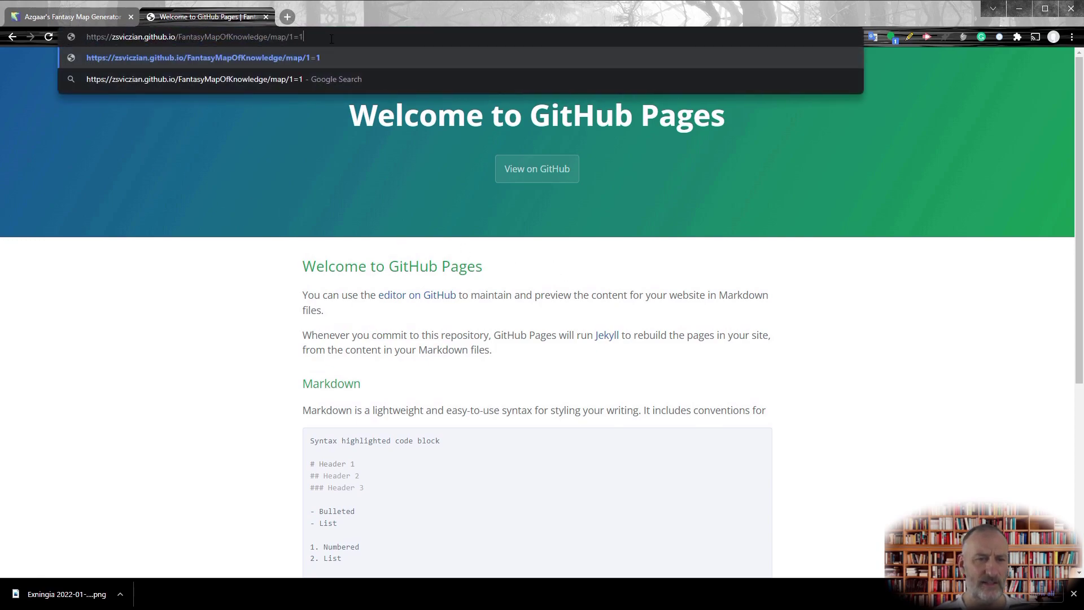
pyautogui.press('BackSpace')
pyautogui.press('BackSpace')
pyautogui.write('/1')
pyautogui.press('Return')
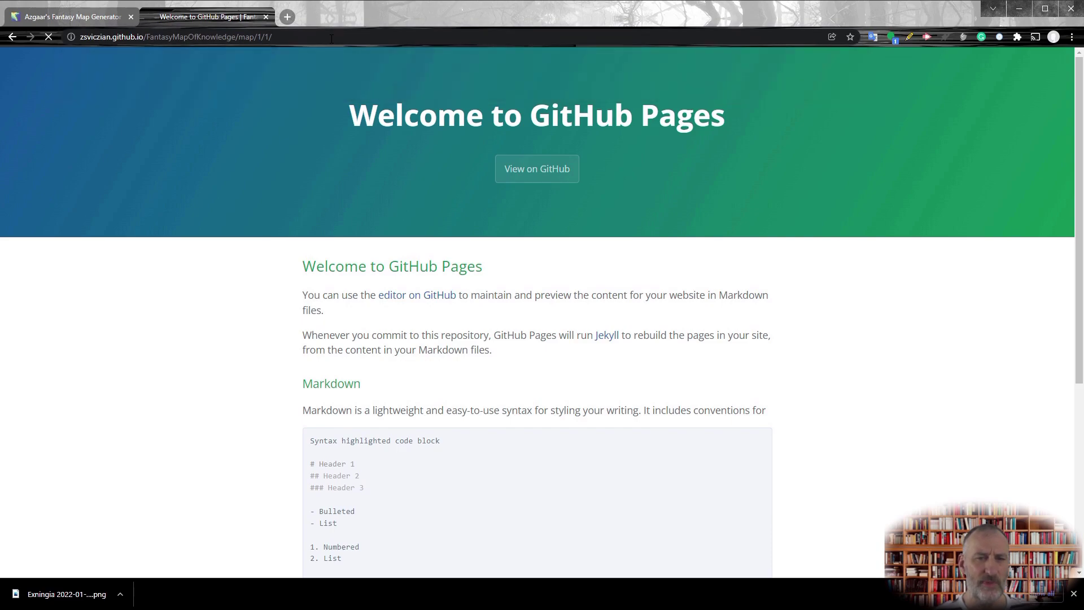
pyautogui.click(326, 36)
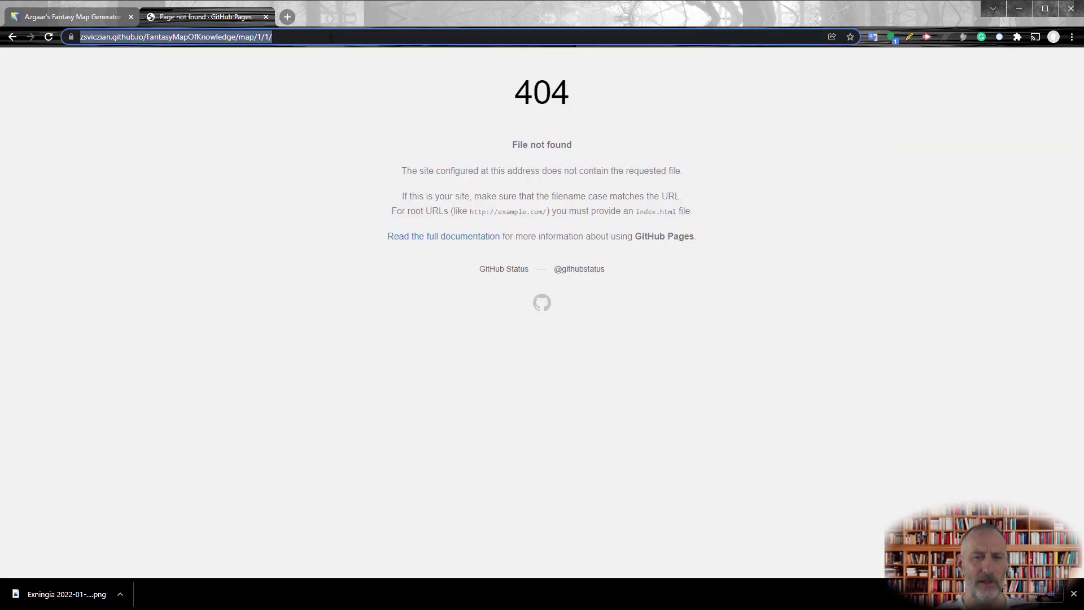
pyautogui.click(331, 36)
pyautogui.write('1.png')
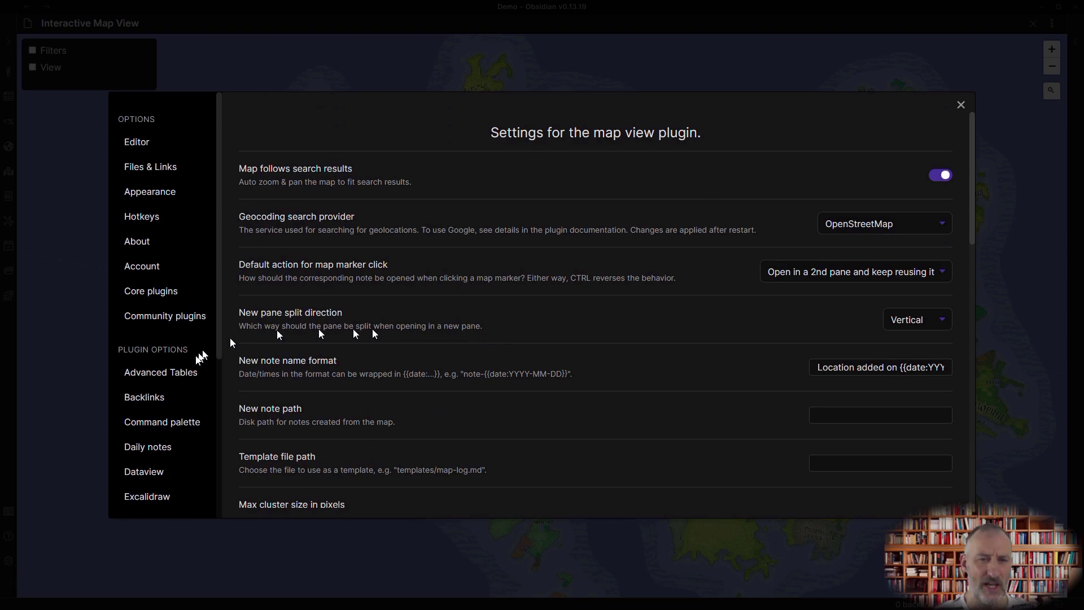
# - Replace /maptest/Map in the Map View source URL with the FantasyMapOfKnowledge/map path
pyautogui.scroll(-1, 192, 373)
pyautogui.scroll(-1, 181, 388)
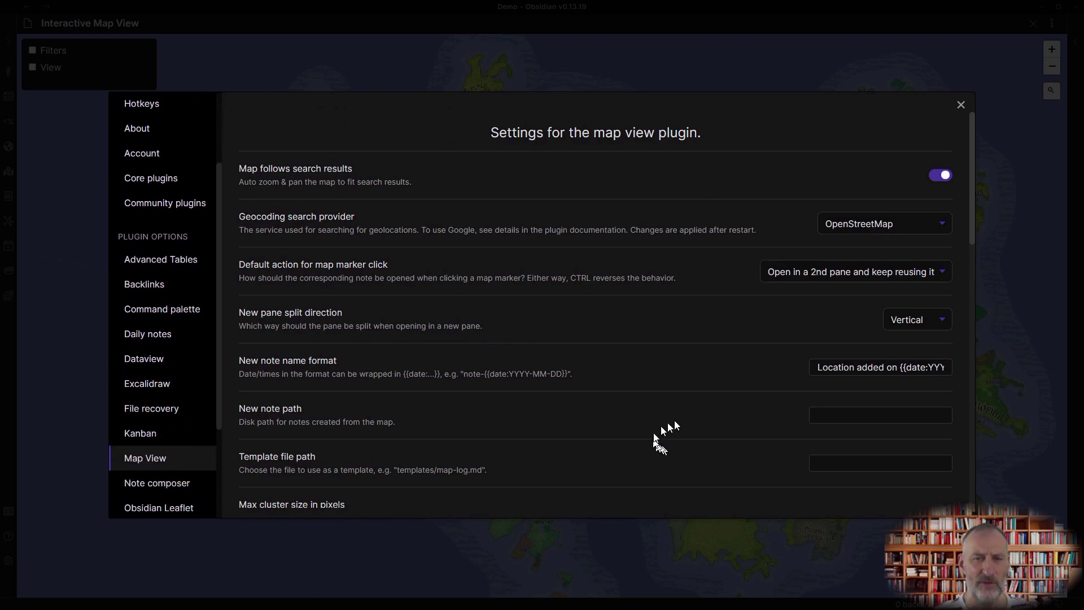
pyautogui.scroll(-3, 706, 418)
pyautogui.scroll(-3, 707, 416)
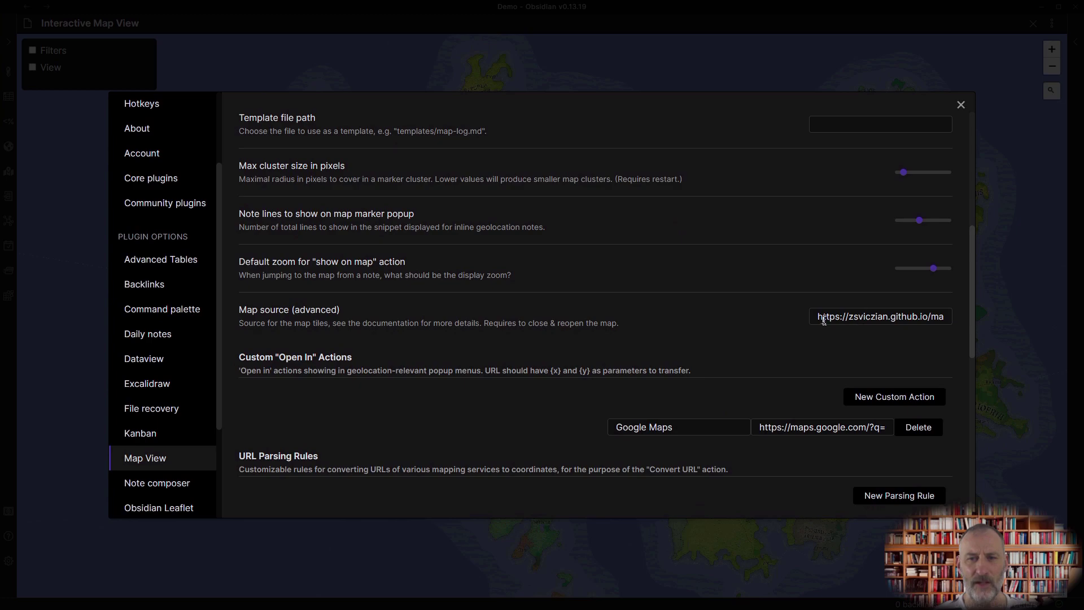
pyautogui.moveTo(819, 318); pyautogui.dragTo(885, 319)
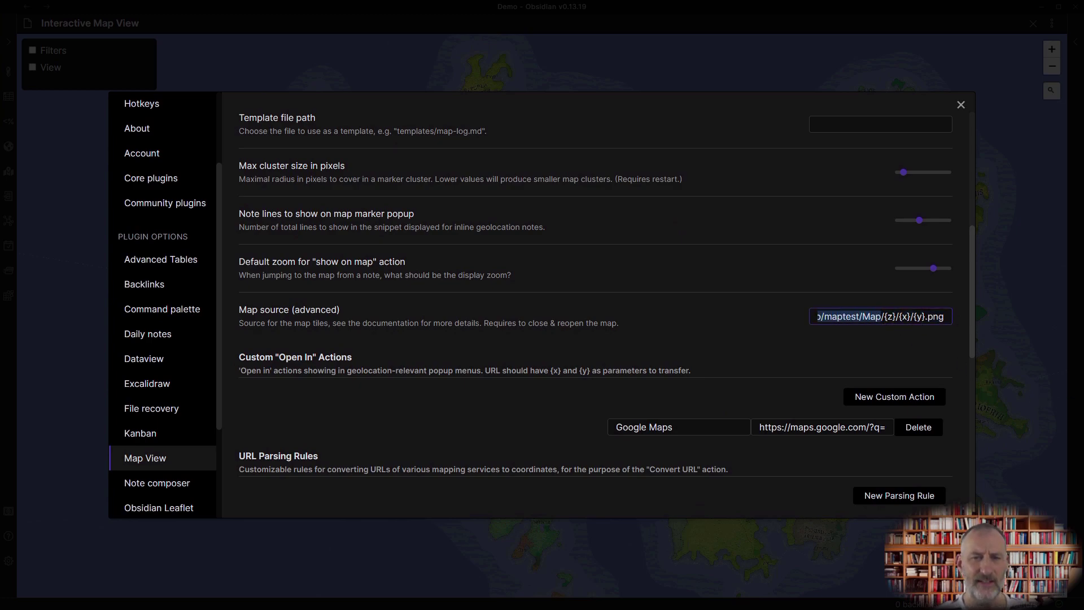
pyautogui.press('BackSpace')
pyautogui.hotkey('ctrl', 'v')
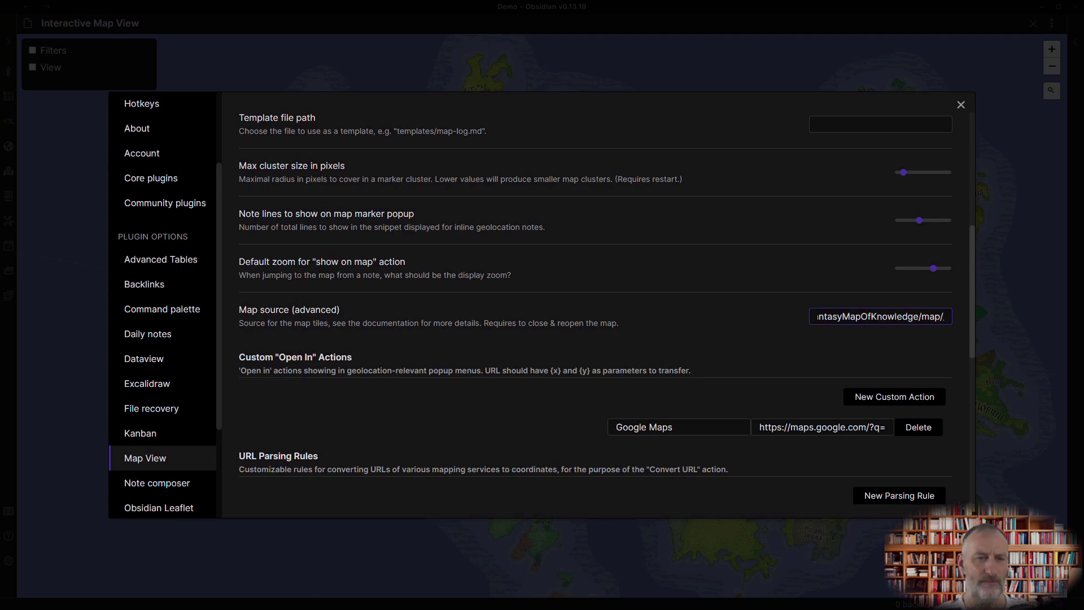
pyautogui.write('/')
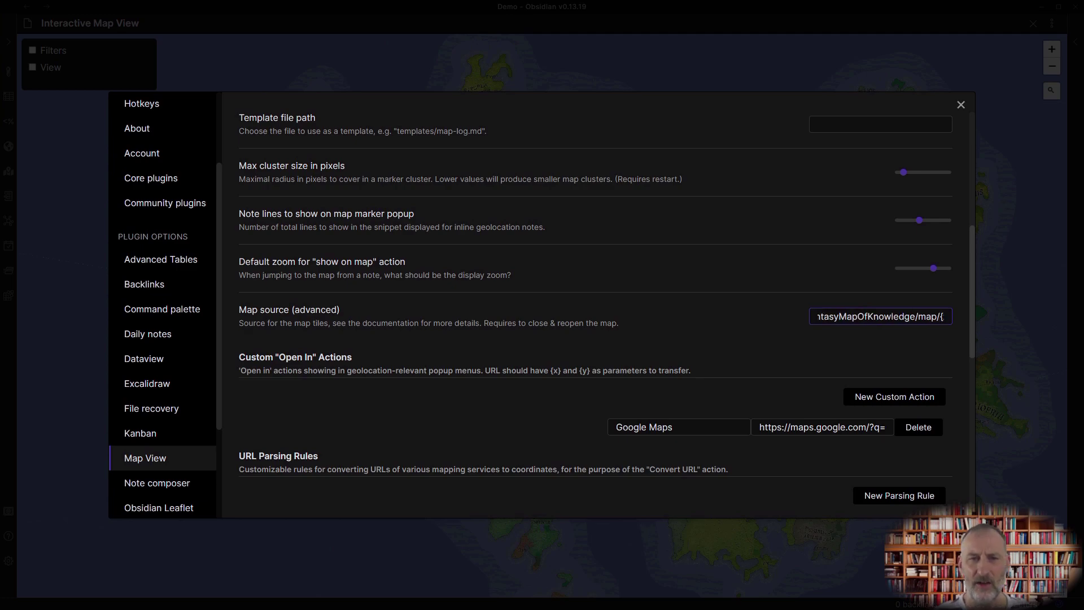
pyautogui.click(890, 361)
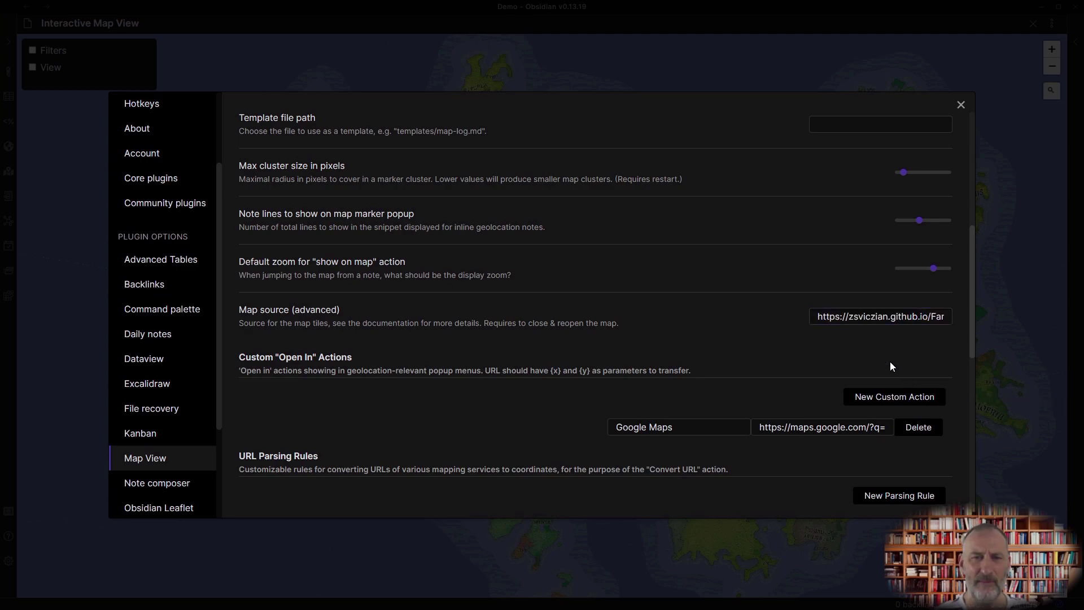
# - Close plugin settings and the old map, then reopen Map View via the command palette
pyautogui.click(961, 105)
pyautogui.click(1033, 23)
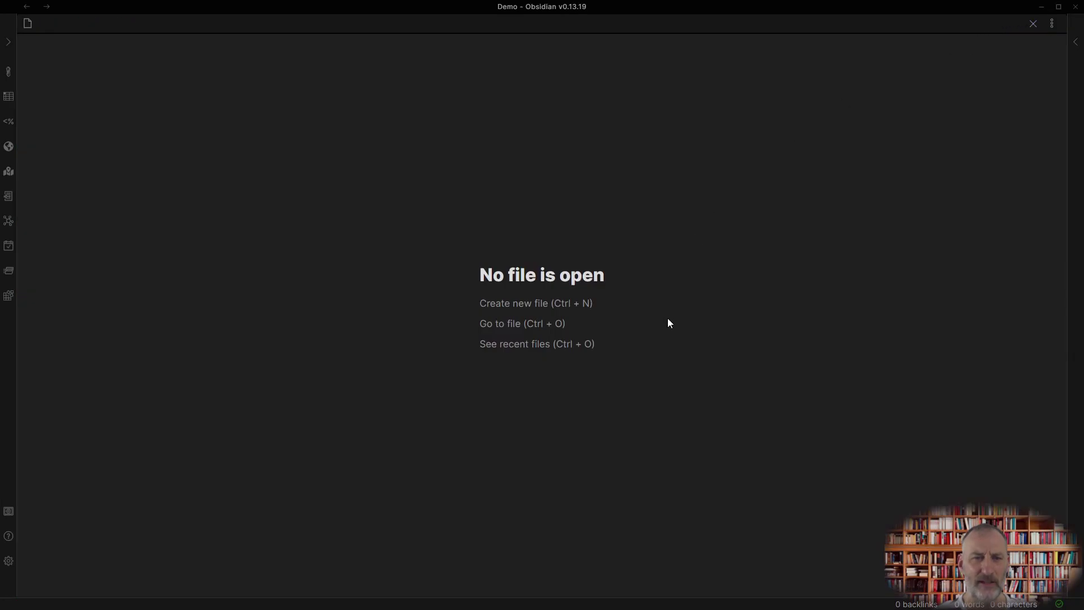
pyautogui.hotkey('ctrl', 'p')
pyautogui.write('mapv')
pyautogui.press('Return')
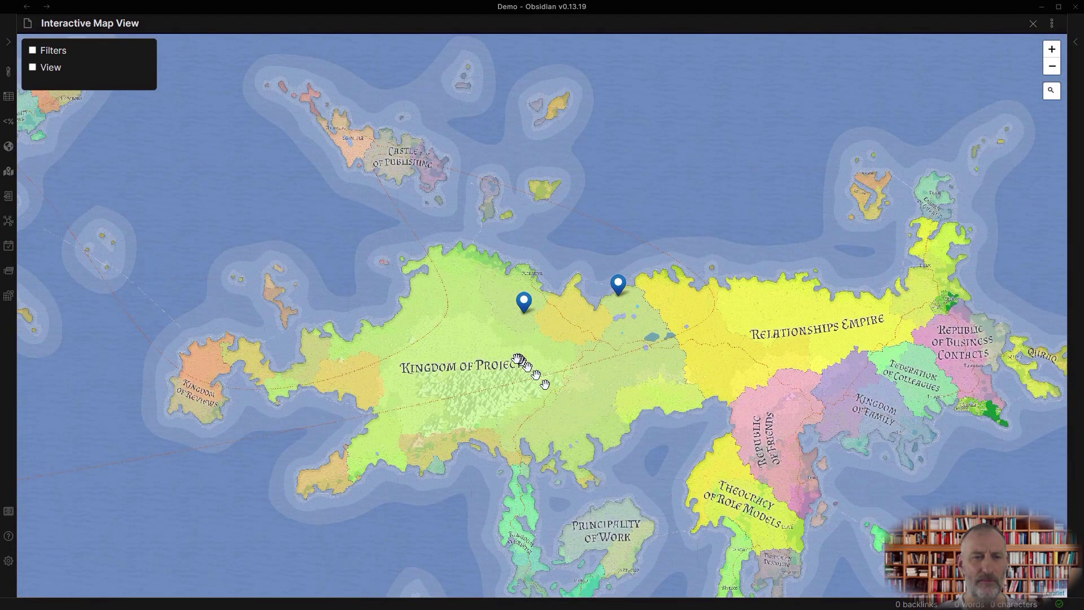
# - Explore the fantasy world tiles, panning south and centering on the Protectorate of YouTube
pyautogui.scroll(1, 500, 370)
pyautogui.scroll(1, 500, 370)
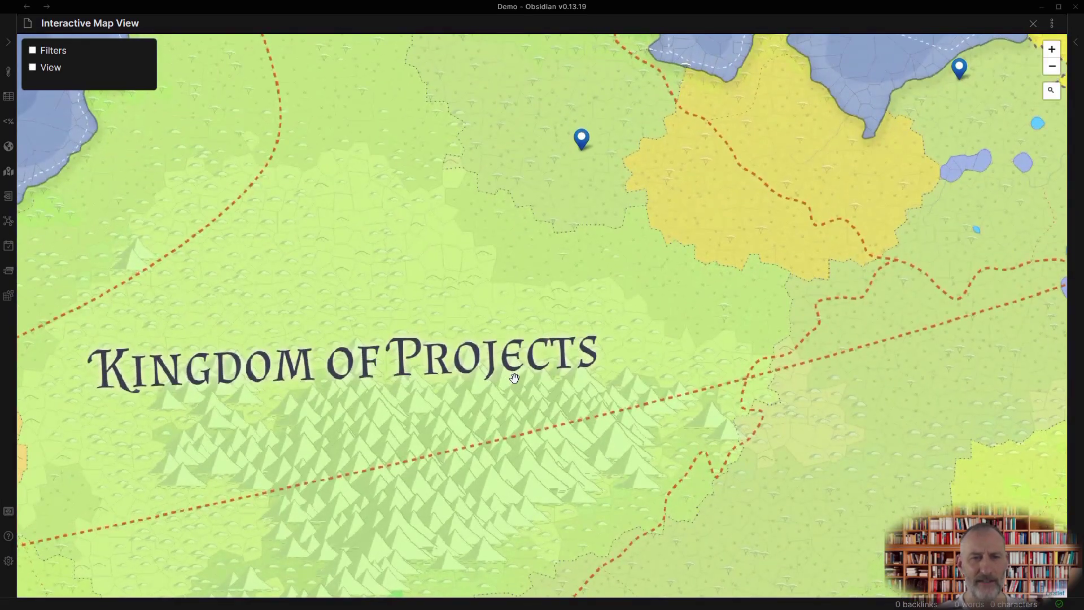
pyautogui.scroll(-1, 513, 375)
pyautogui.scroll(-2, 519, 379)
pyautogui.scroll(-1, 519, 379)
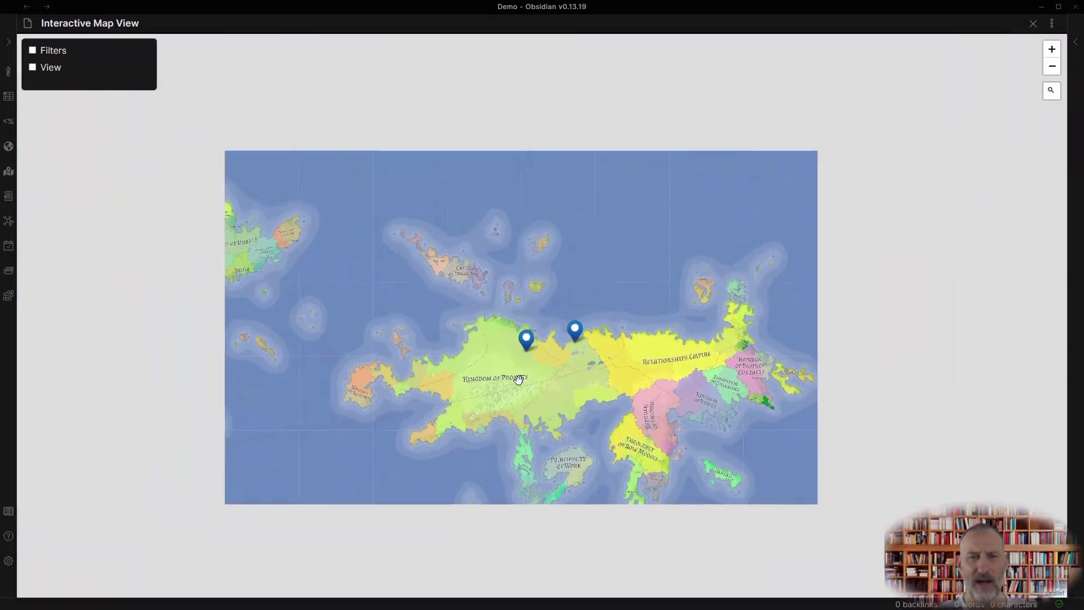
pyautogui.moveTo(617, 366); pyautogui.dragTo(778, 379)
pyautogui.scroll(2, 361, 393)
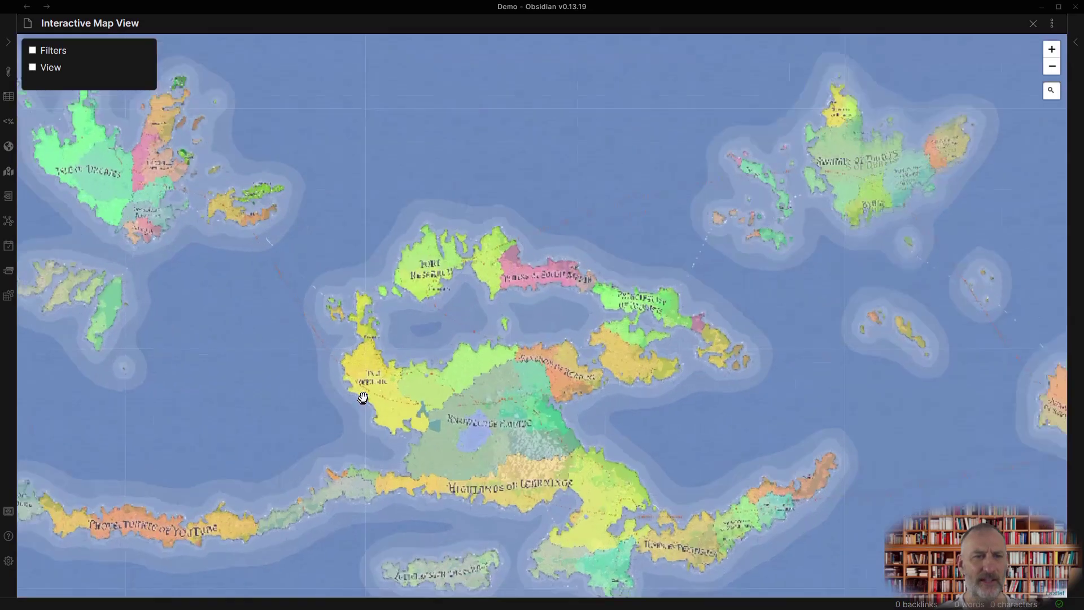
pyautogui.scroll(1, 344, 378)
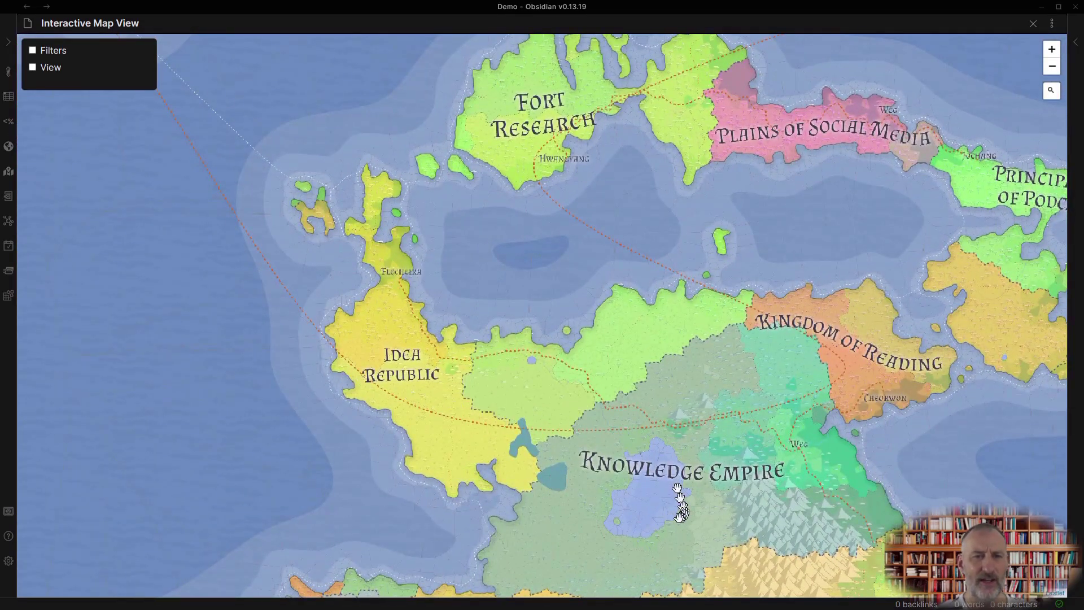
pyautogui.moveTo(678, 495); pyautogui.dragTo(782, 274)
pyautogui.moveTo(197, 449); pyautogui.dragTo(774, 364)
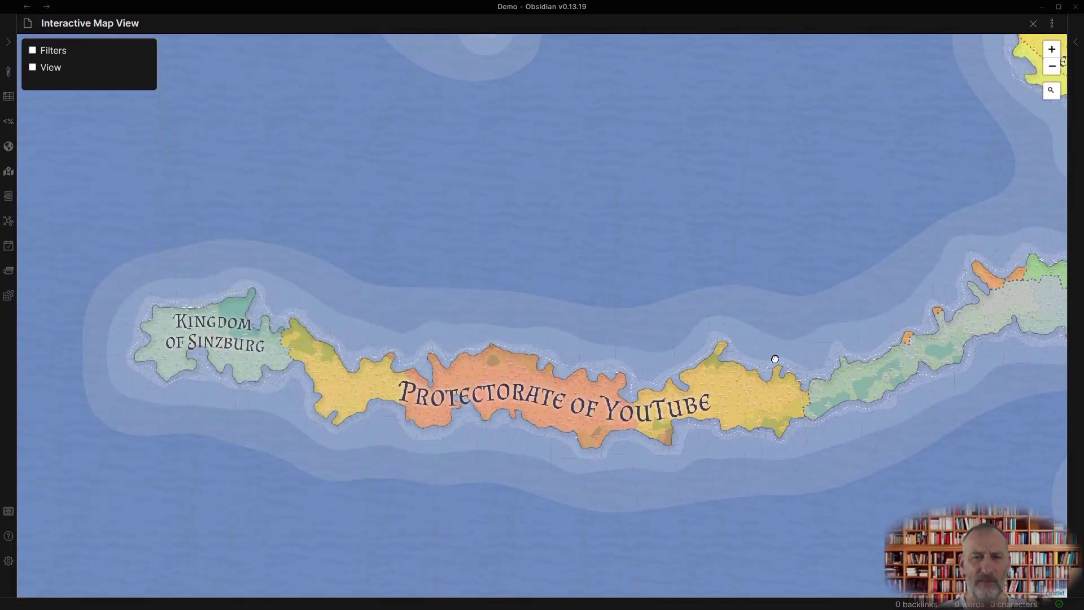
pyautogui.scroll(1, 316, 355)
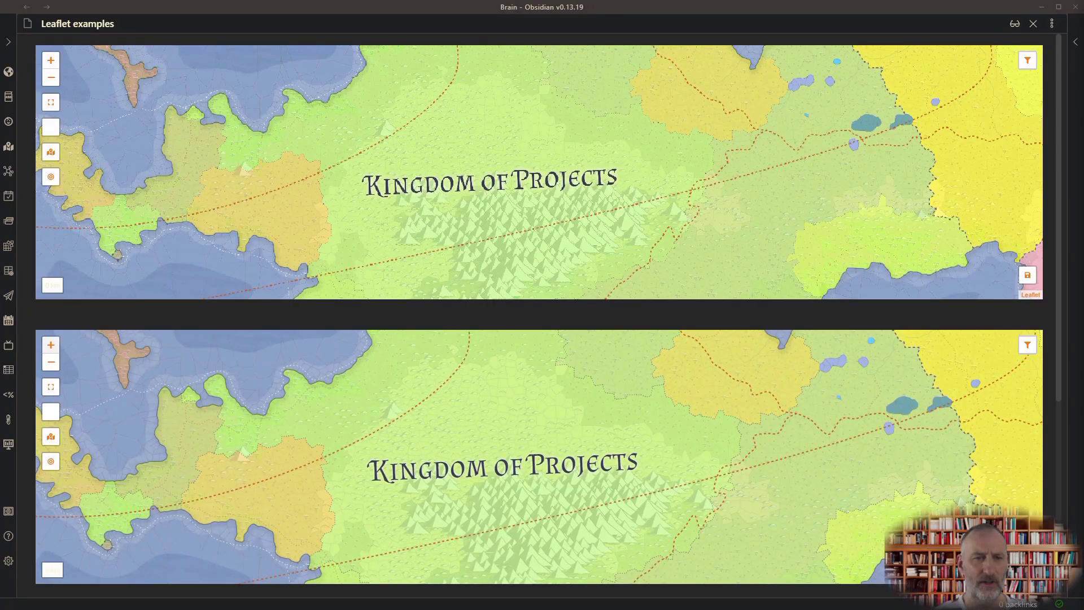
pyautogui.click(753, 310)
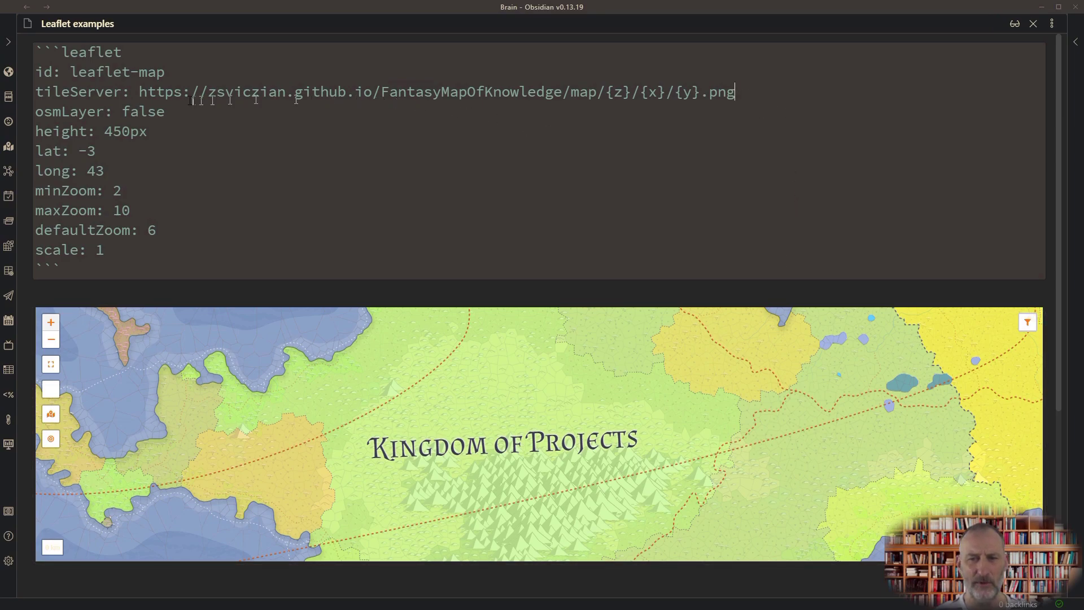
pyautogui.keyDown('shift'); pyautogui.click(142, 92); pyautogui.keyUp('shift')
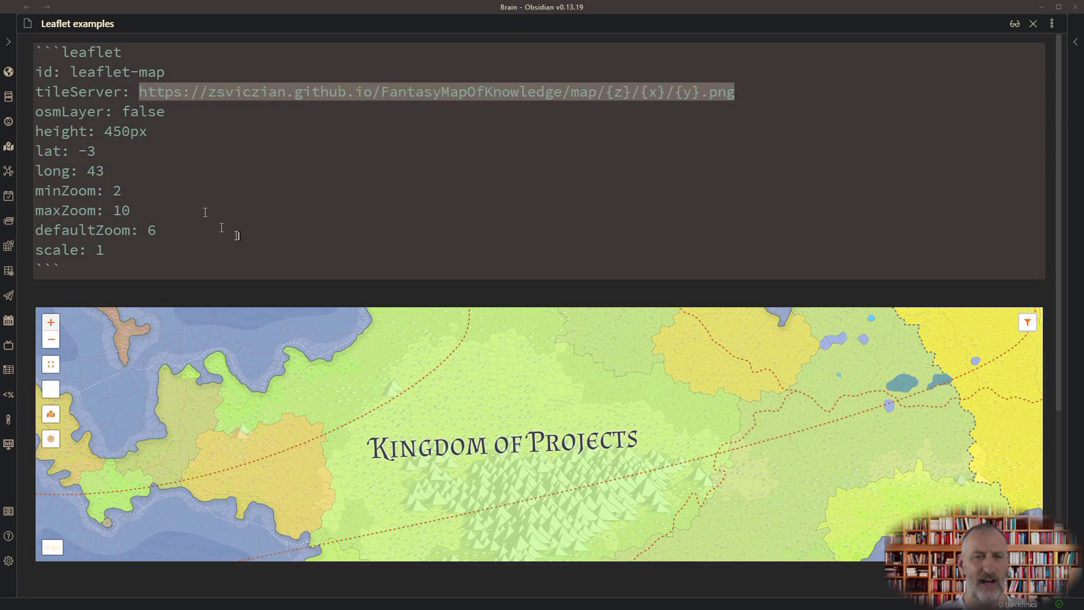
pyautogui.click(168, 113)
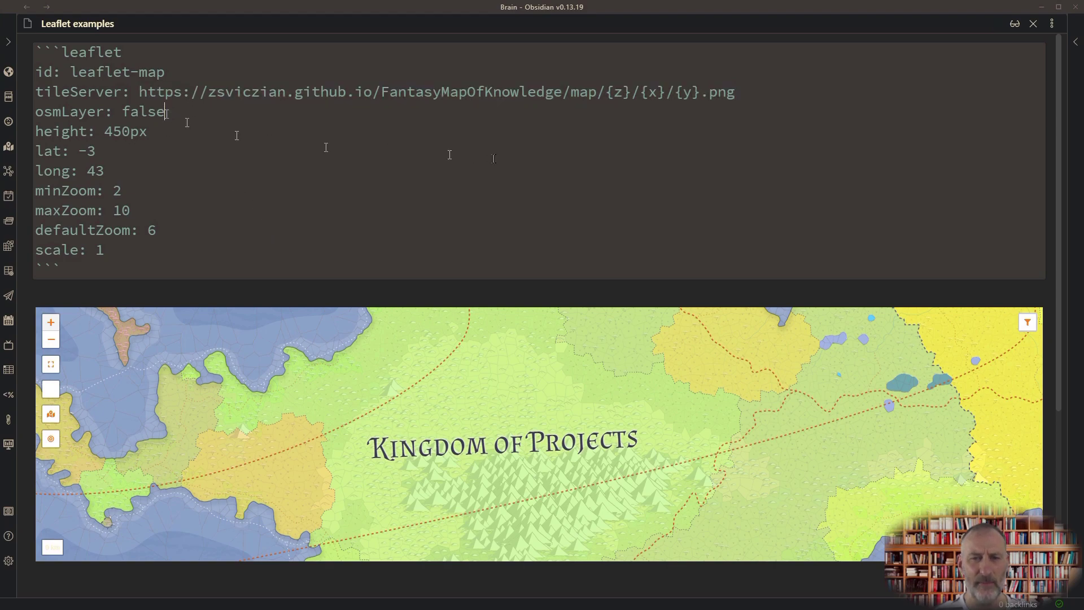
pyautogui.hotkey('shift', 'Home')
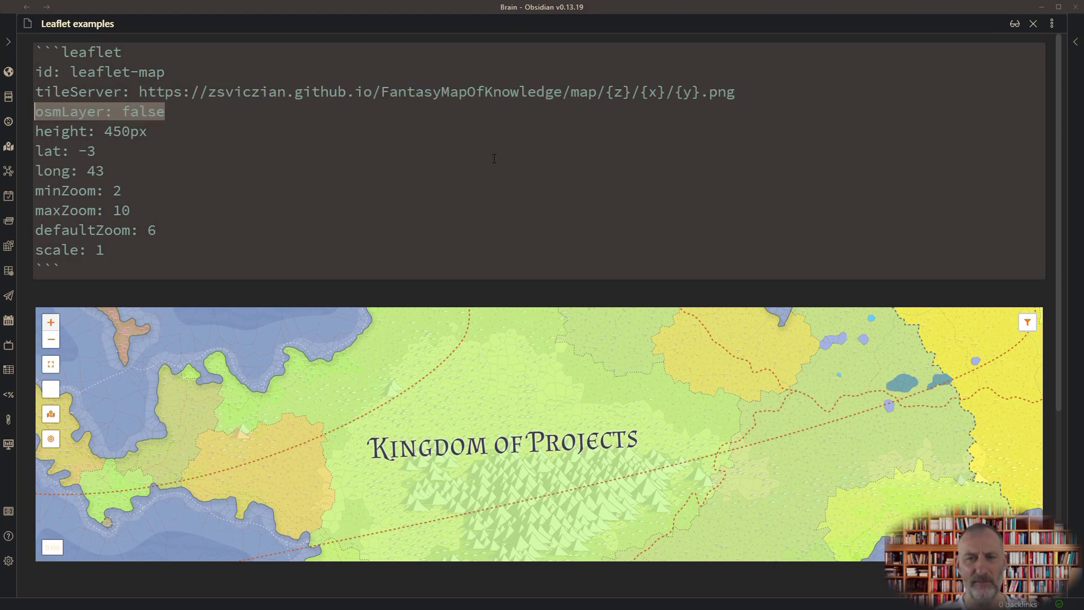
pyautogui.click(175, 213)
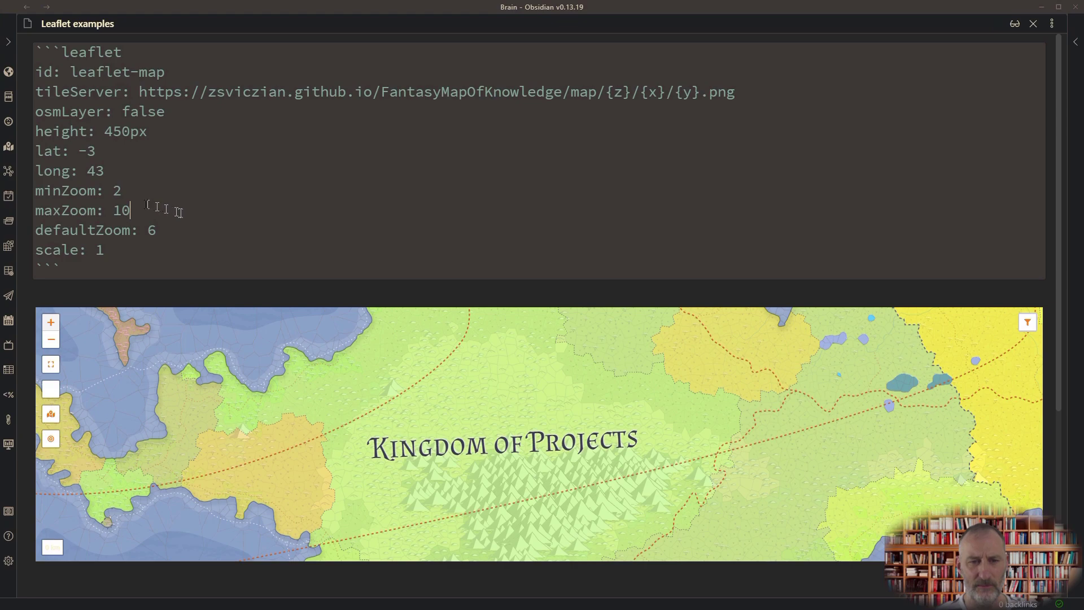
pyautogui.moveTo(143, 206); pyautogui.dragTo(105, 194)
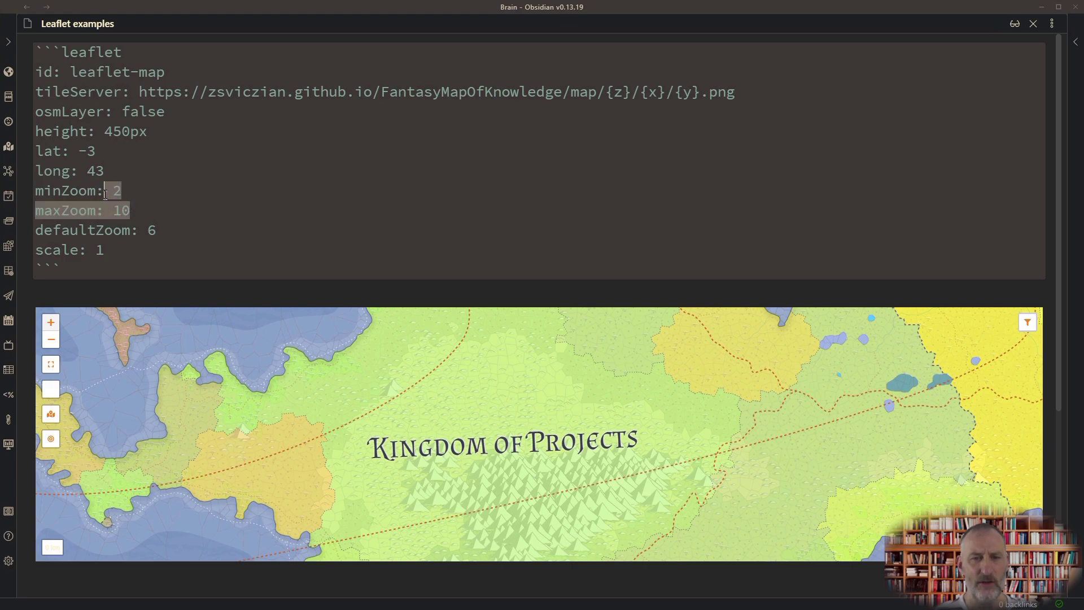
pyautogui.click(166, 214)
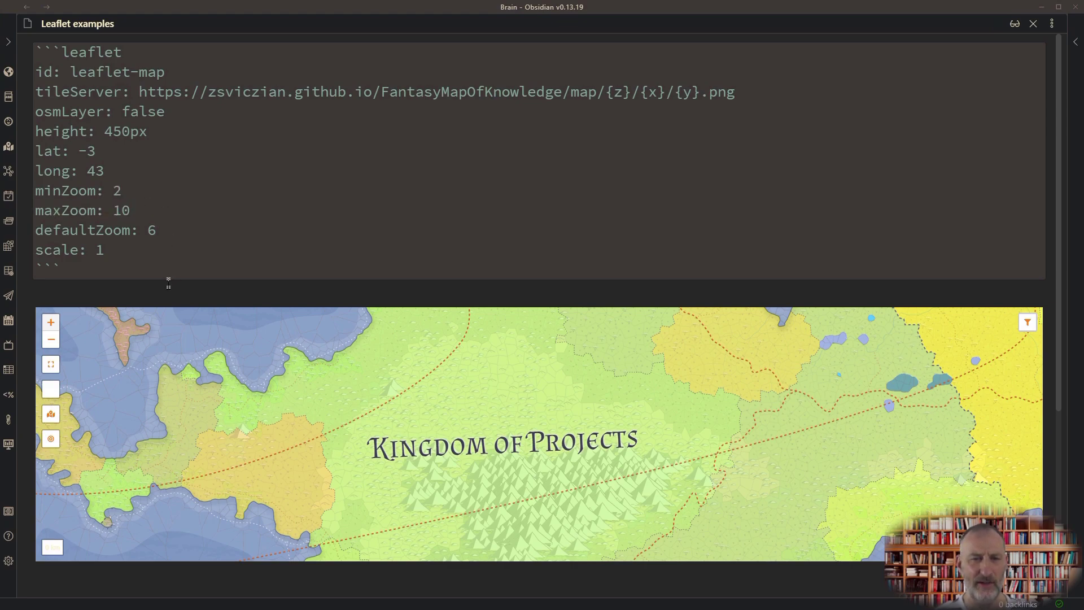
pyautogui.click(170, 288)
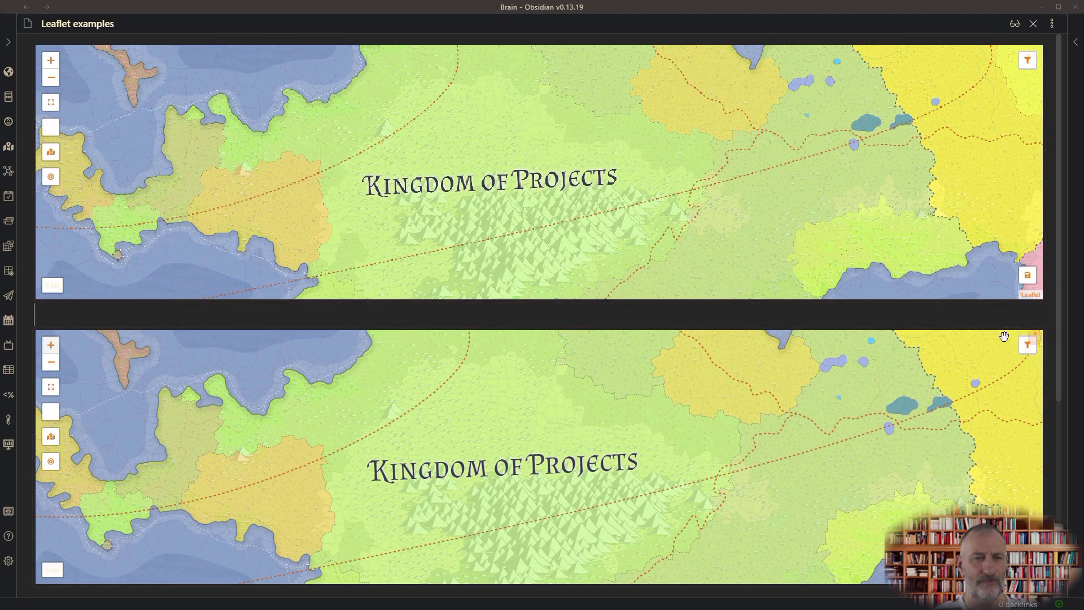
pyautogui.click(1035, 339)
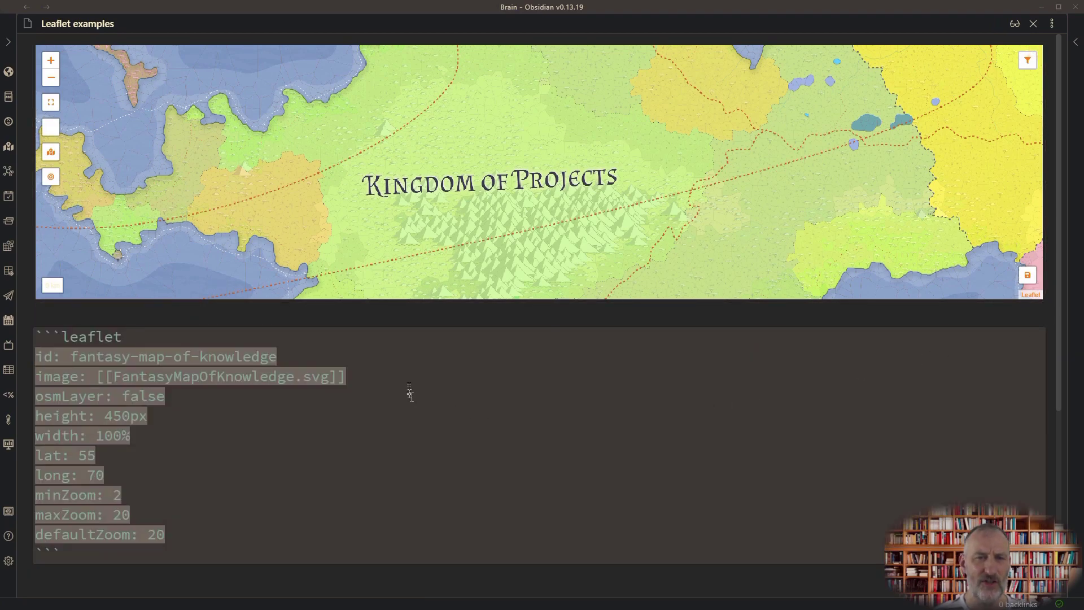
pyautogui.moveTo(395, 375); pyautogui.dragTo(90, 375)
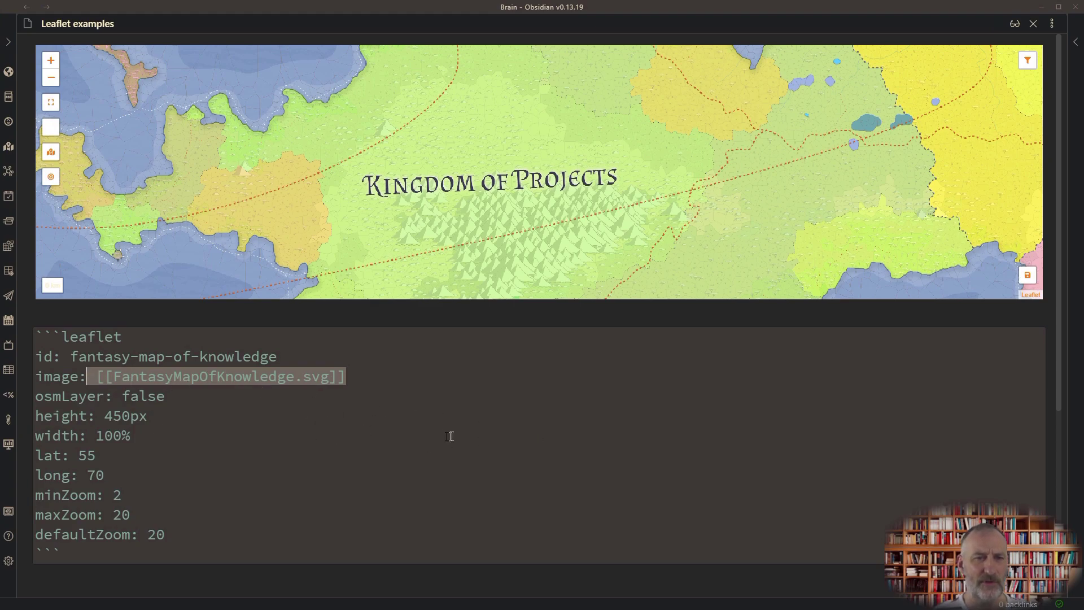
pyautogui.click(149, 452)
pyautogui.moveTo(134, 475); pyautogui.dragTo(33, 459)
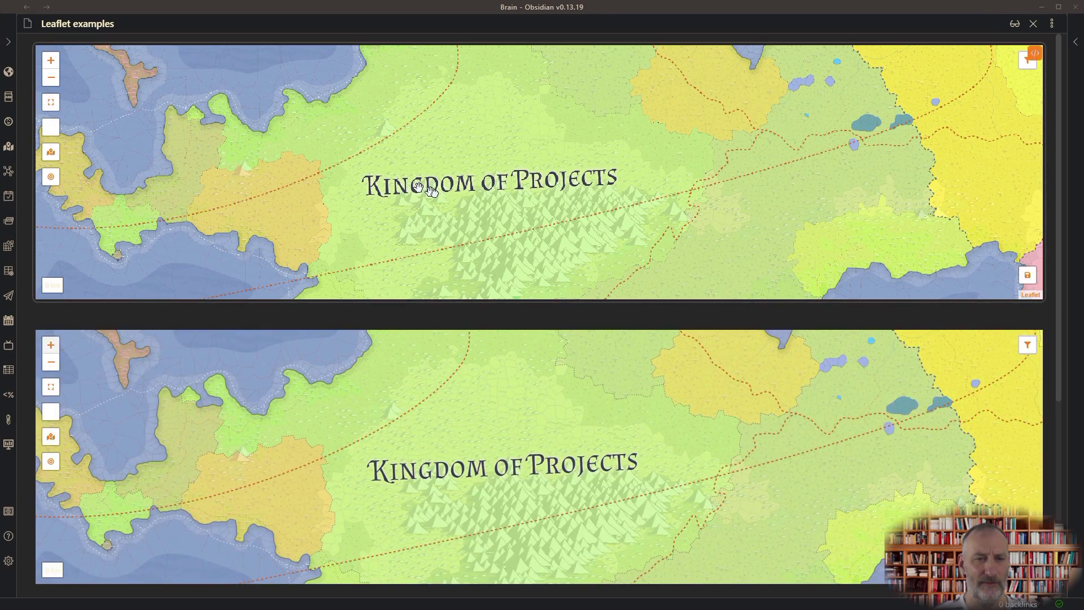
# - Pan both Leaflet maps, centering Fort Research and the Plains of Social Media
pyautogui.moveTo(430, 191); pyautogui.dragTo(989, 236)
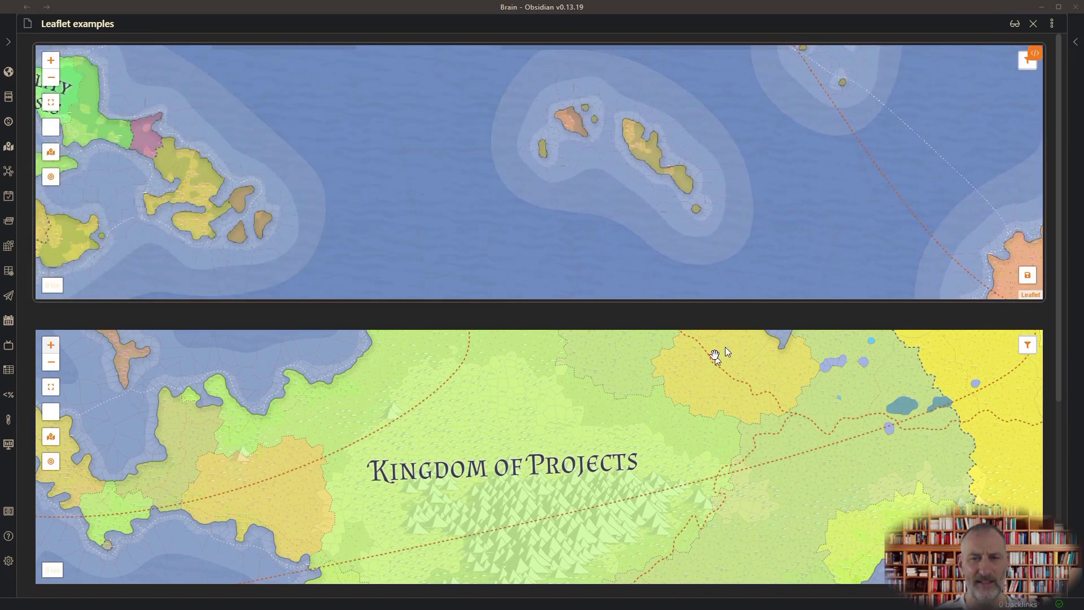
pyautogui.moveTo(304, 460); pyautogui.dragTo(593, 460)
pyautogui.moveTo(323, 423); pyautogui.dragTo(383, 531)
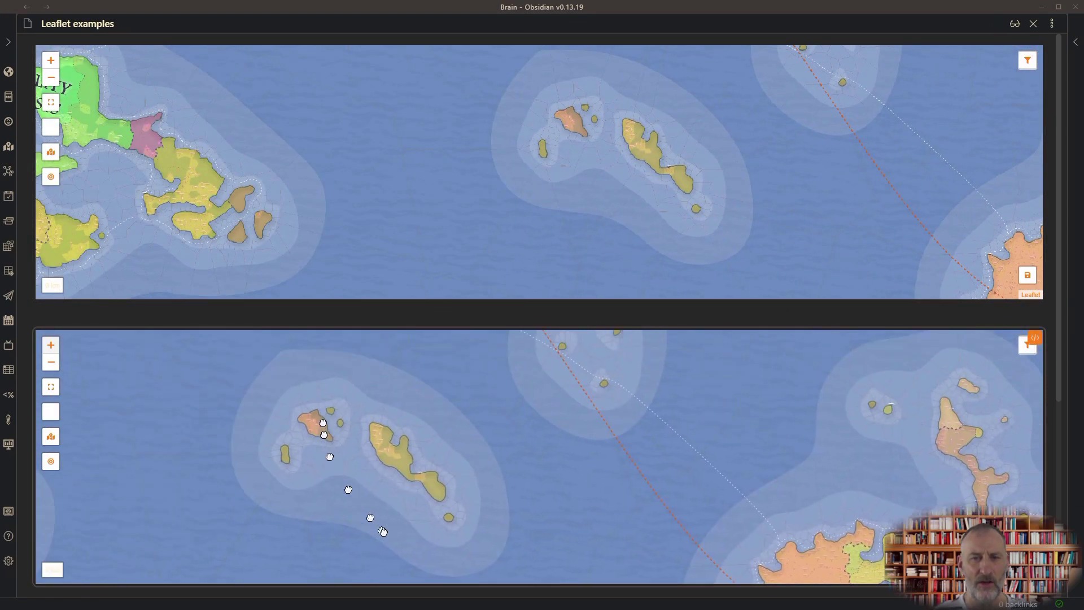
pyautogui.moveTo(305, 452); pyautogui.dragTo(610, 446)
pyautogui.moveTo(170, 440); pyautogui.dragTo(559, 441)
pyautogui.moveTo(339, 438)
pyautogui.mouseDown()
pyautogui.moveTo(655, 444)
pyautogui.moveTo(727, 497)
pyautogui.mouseUp()
pyautogui.moveTo(570, 386)
pyautogui.mouseDown()
pyautogui.moveTo(437, 446)
pyautogui.moveTo(380, 451)
pyautogui.mouseUp()
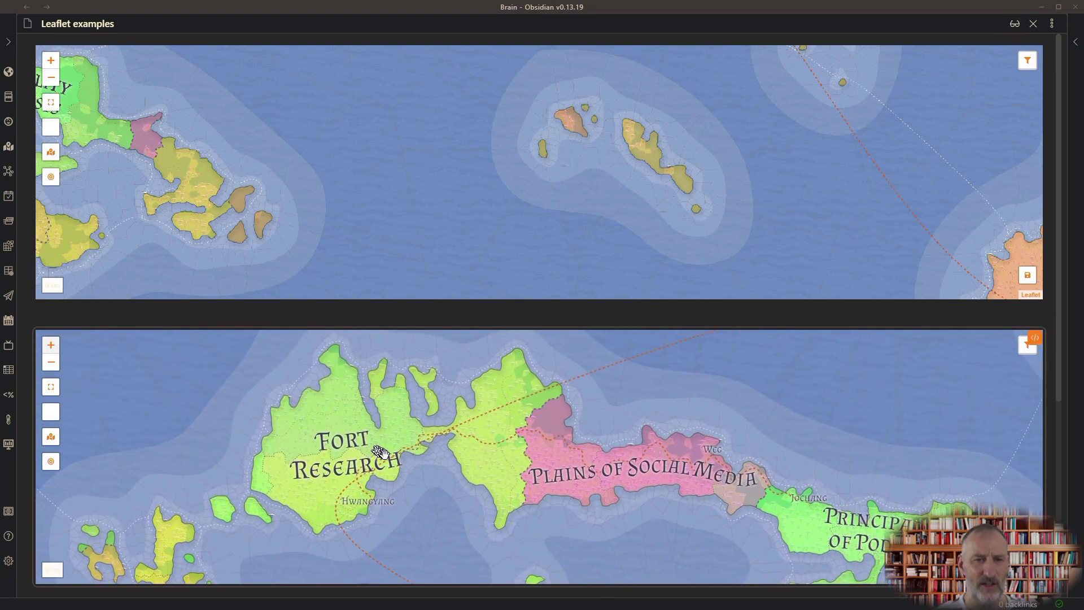
pyautogui.scroll(-1, 387, 455)
pyautogui.scroll(-2, 387, 454)
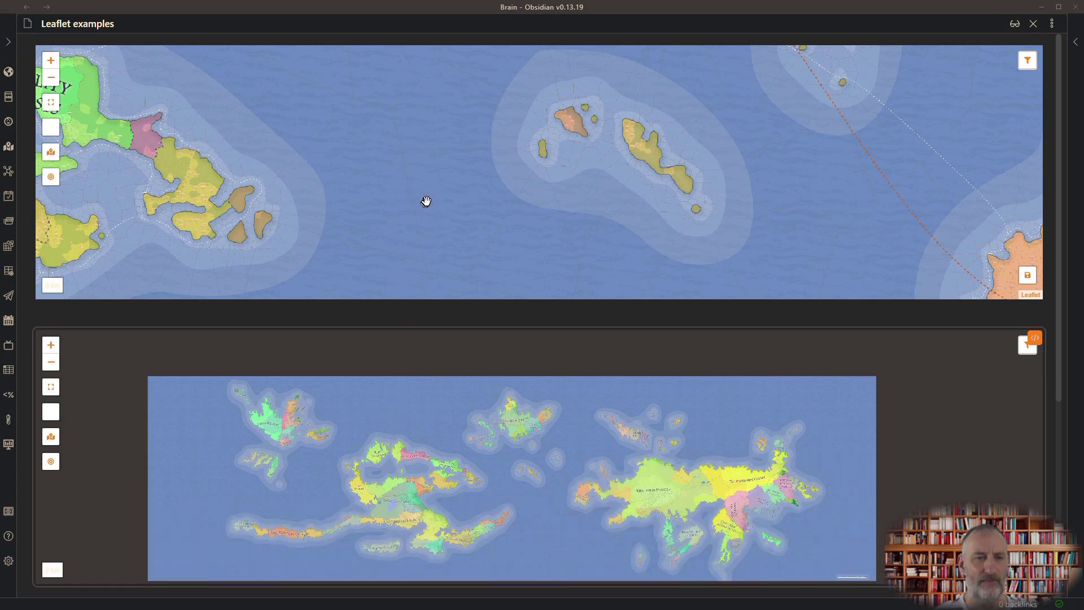
pyautogui.scroll(-3, 435, 188)
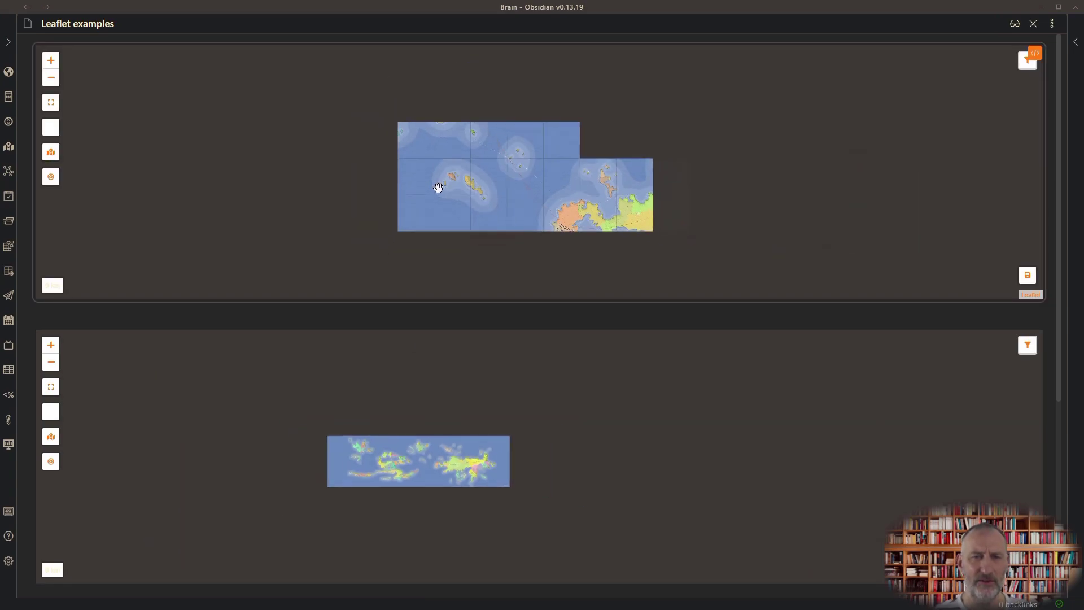
pyautogui.scroll(-2, 513, 186)
pyautogui.scroll(2, 508, 196)
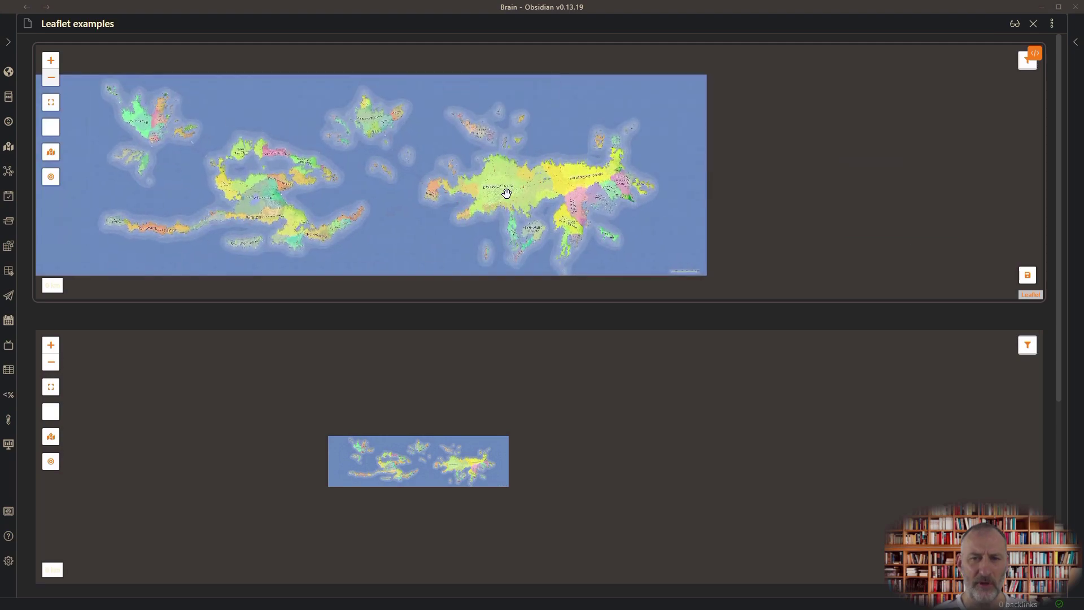
pyautogui.scroll(2, 505, 192)
pyautogui.scroll(1, 505, 192)
pyautogui.scroll(1, 774, 177)
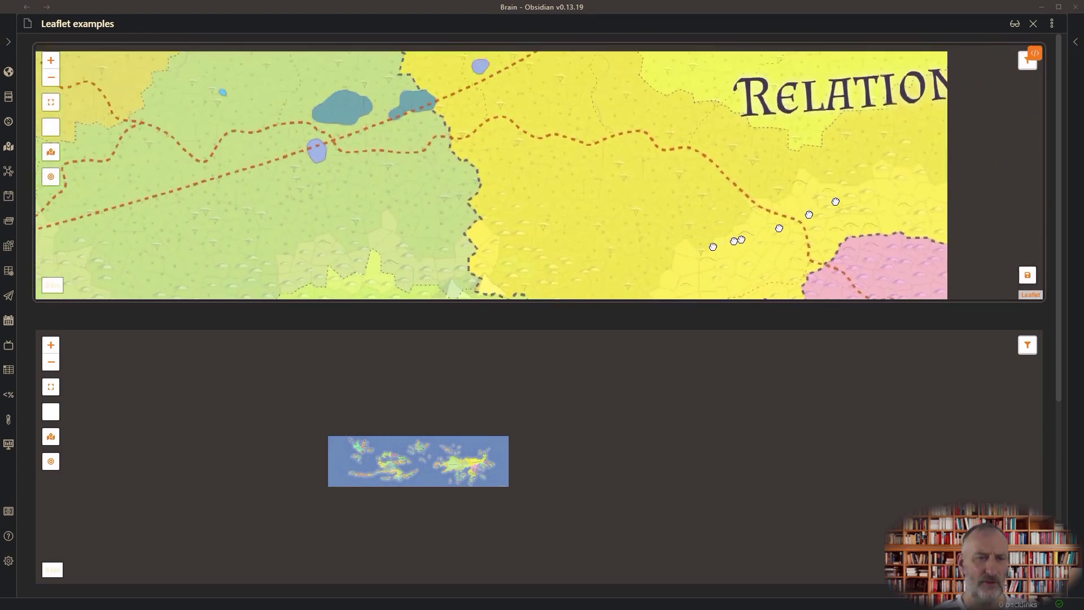
# - Zoom both maps in on Relationships Empire and pan across its neighbouring realms
pyautogui.moveTo(802, 226); pyautogui.dragTo(564, 313)
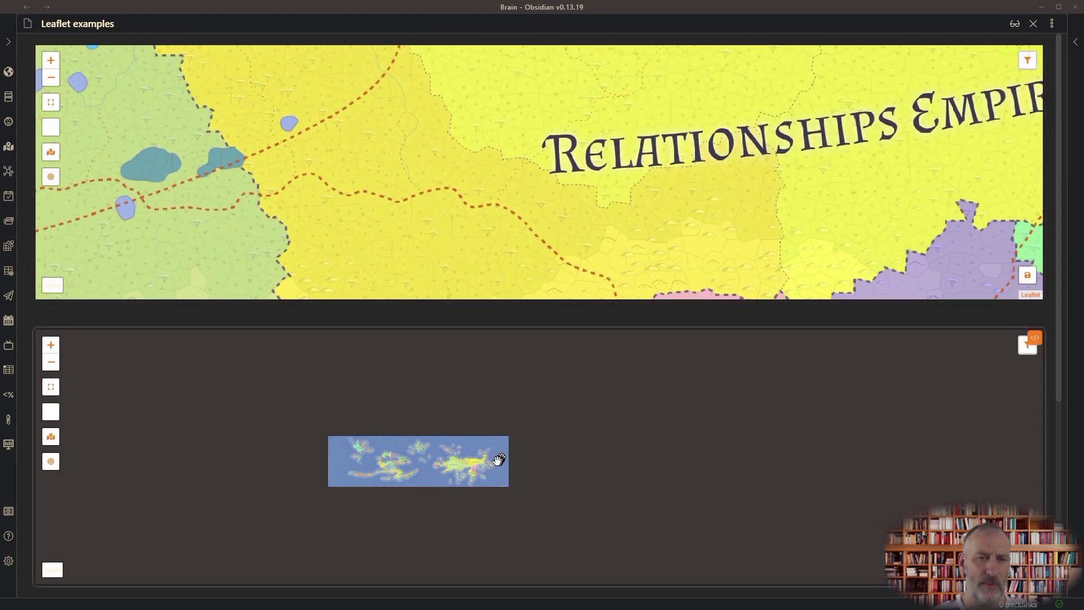
pyautogui.scroll(2, 487, 468)
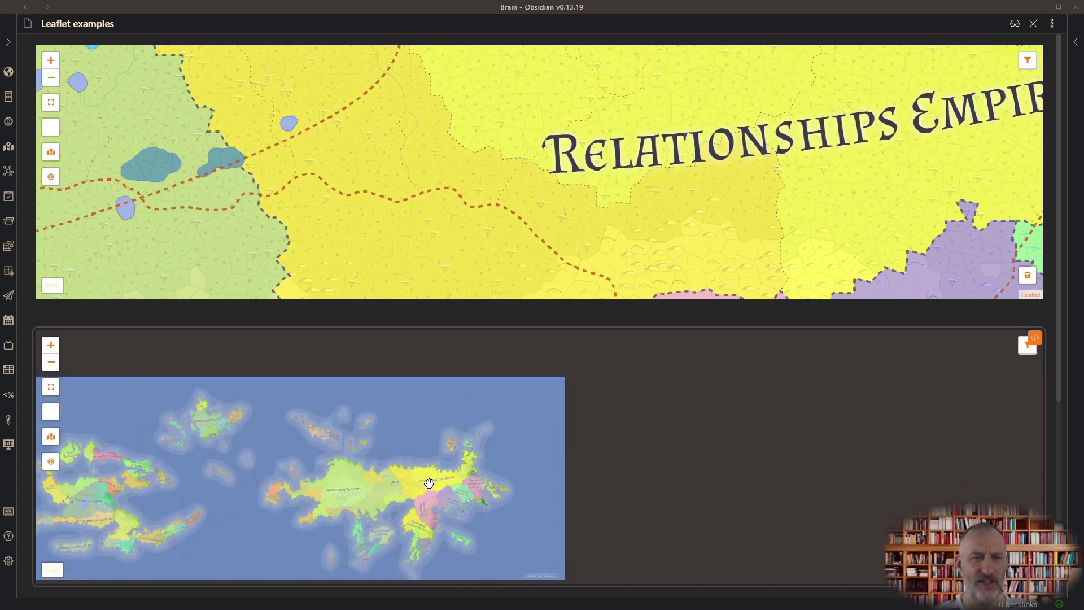
pyautogui.scroll(3, 429, 484)
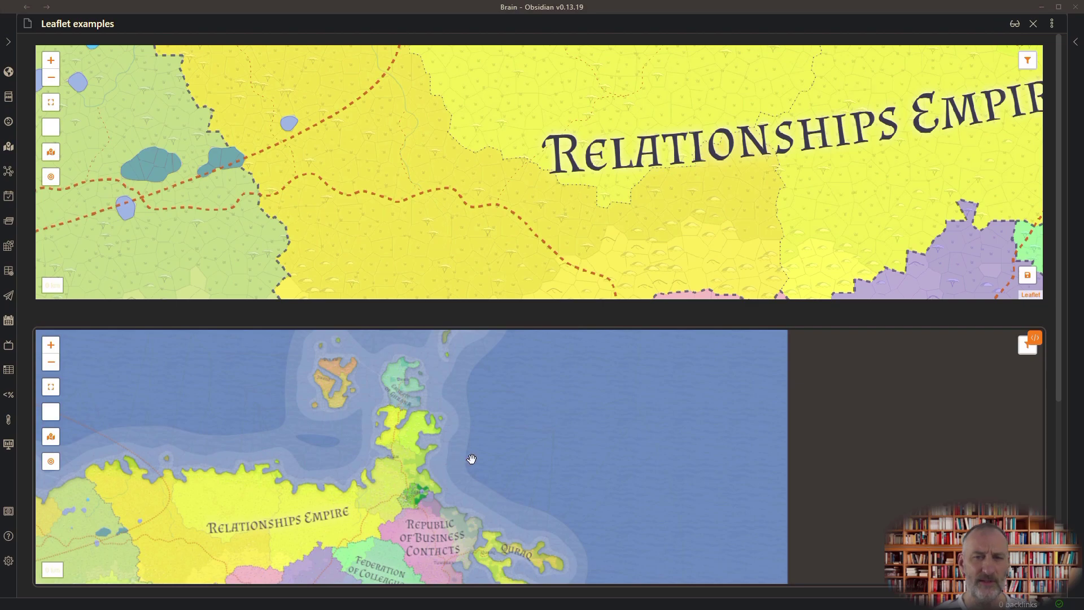
pyautogui.scroll(1, 544, 450)
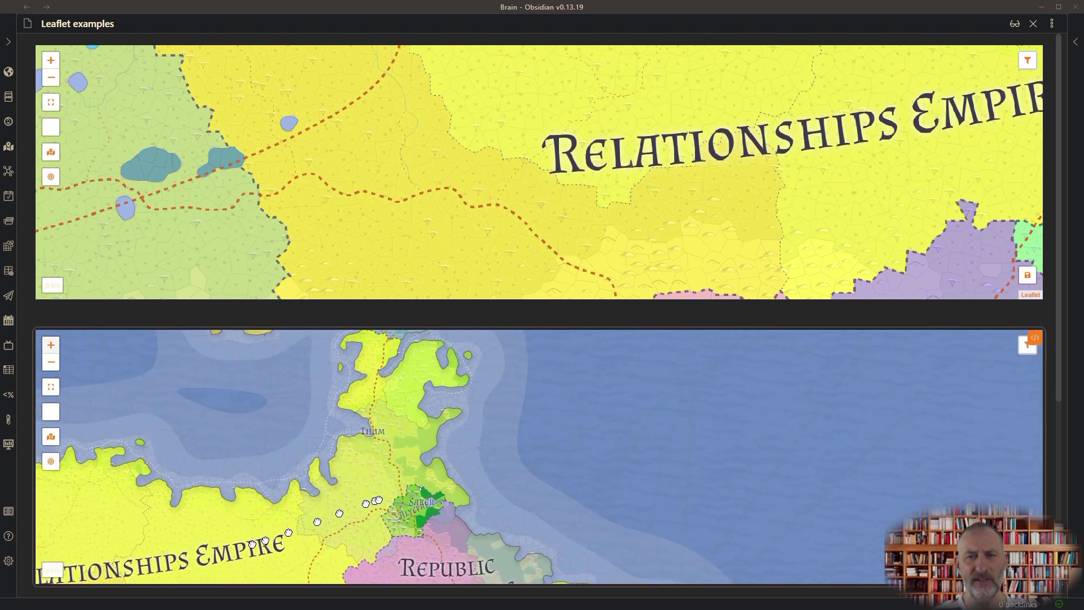
pyautogui.moveTo(252, 544); pyautogui.dragTo(703, 440)
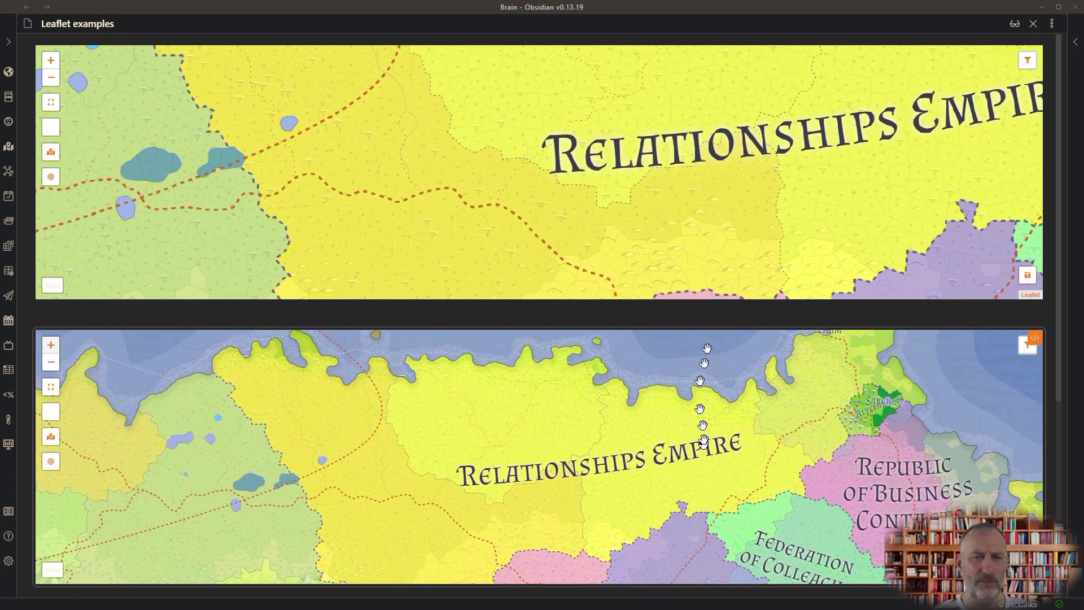
pyautogui.moveTo(748, 199)
pyautogui.mouseDown()
pyautogui.moveTo(316, 237)
pyautogui.moveTo(881, 243)
pyautogui.mouseUp()
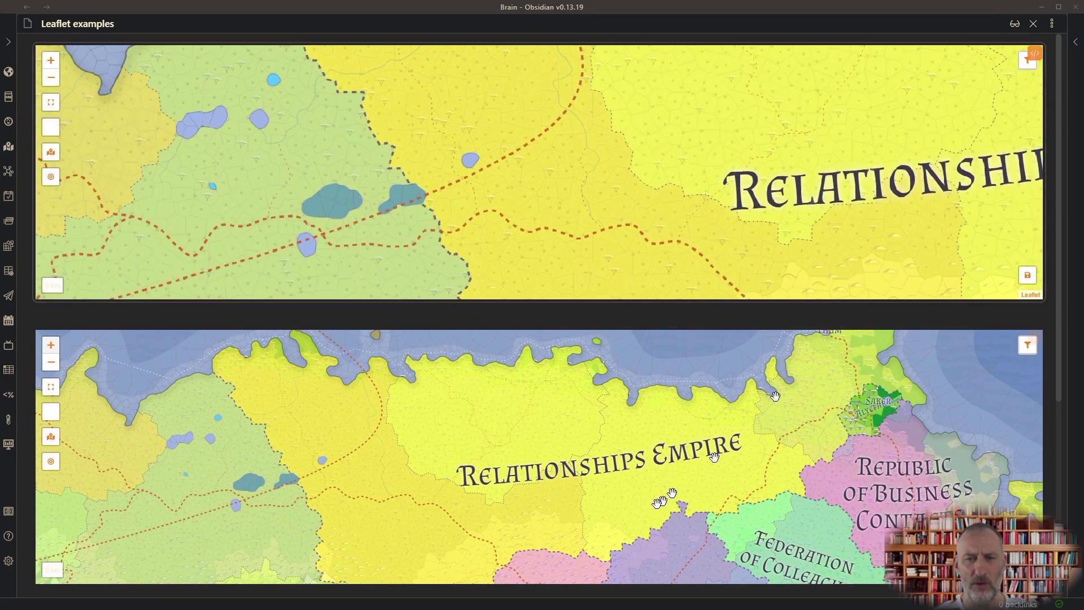
pyautogui.moveTo(659, 501)
pyautogui.mouseDown()
pyautogui.moveTo(960, 486)
pyautogui.moveTo(518, 510)
pyautogui.mouseUp()
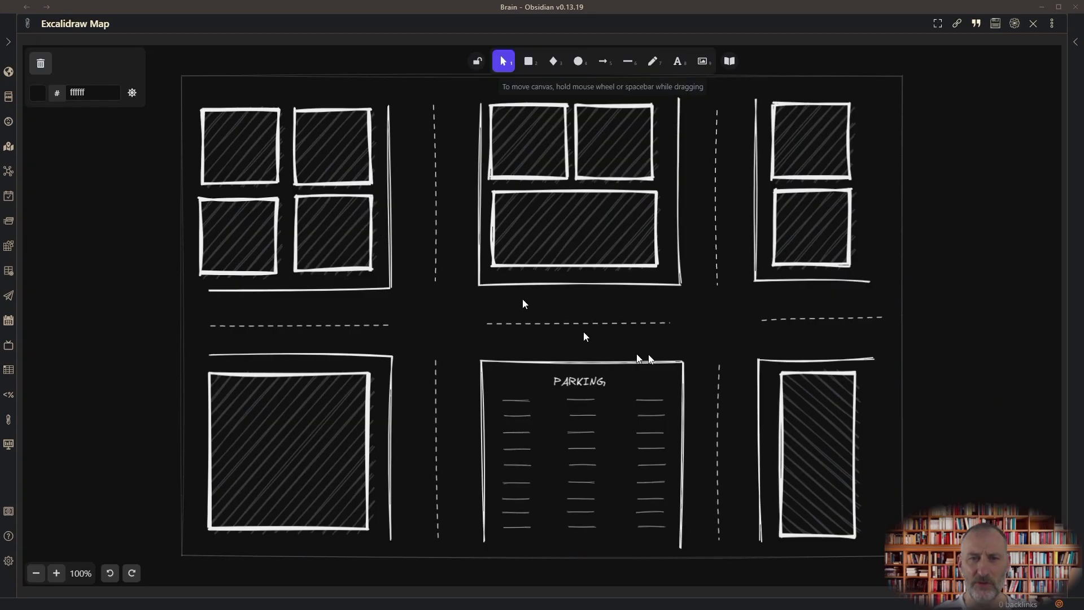
# - Save the Excalidraw Map drawing as an SVG and return to the Leaflet note
pyautogui.click(1052, 24)
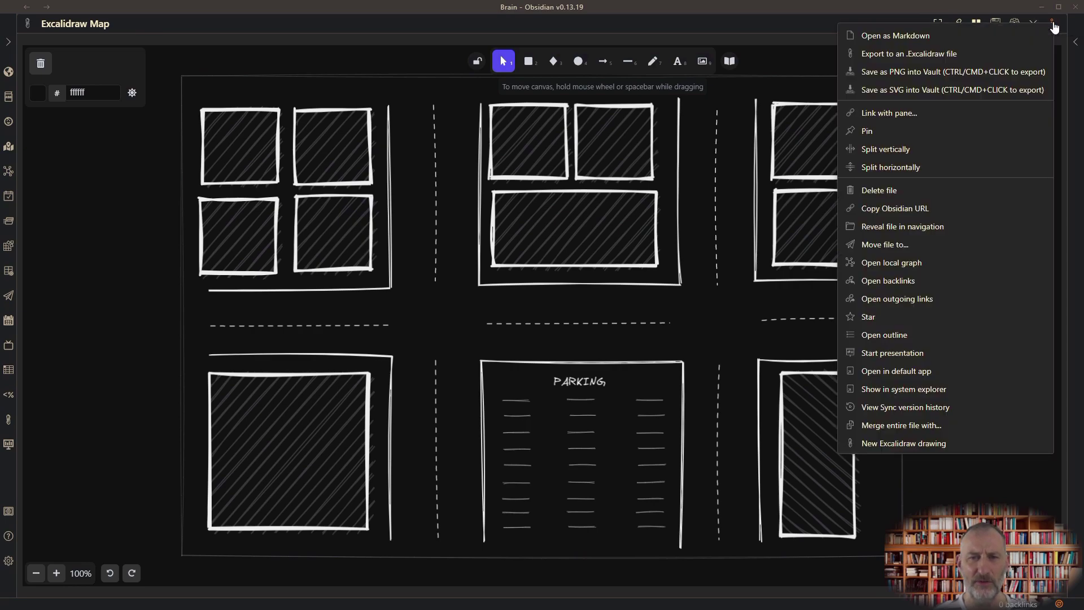
pyautogui.click(944, 91)
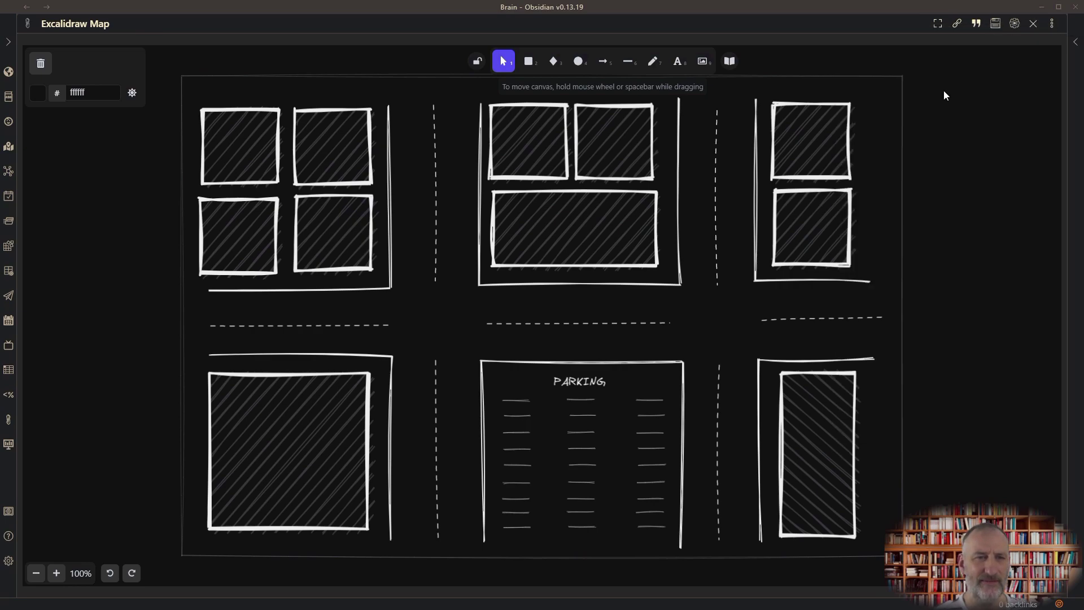
pyautogui.click(27, 8)
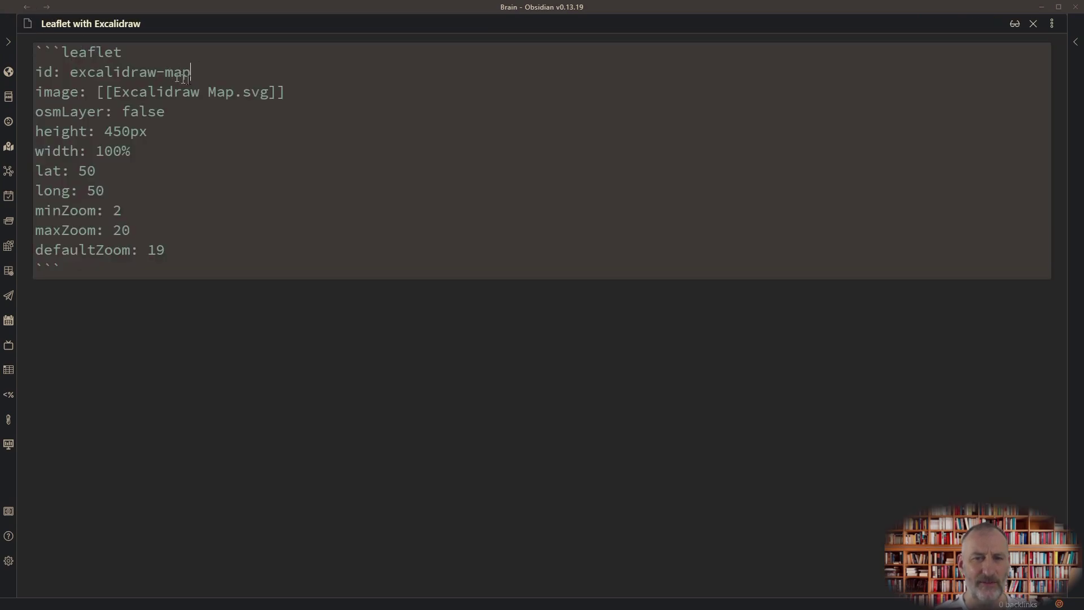
# - Render the map, then move a red pin near the left road and the bulb to the parking lot
pyautogui.moveTo(114, 92); pyautogui.dragTo(253, 93)
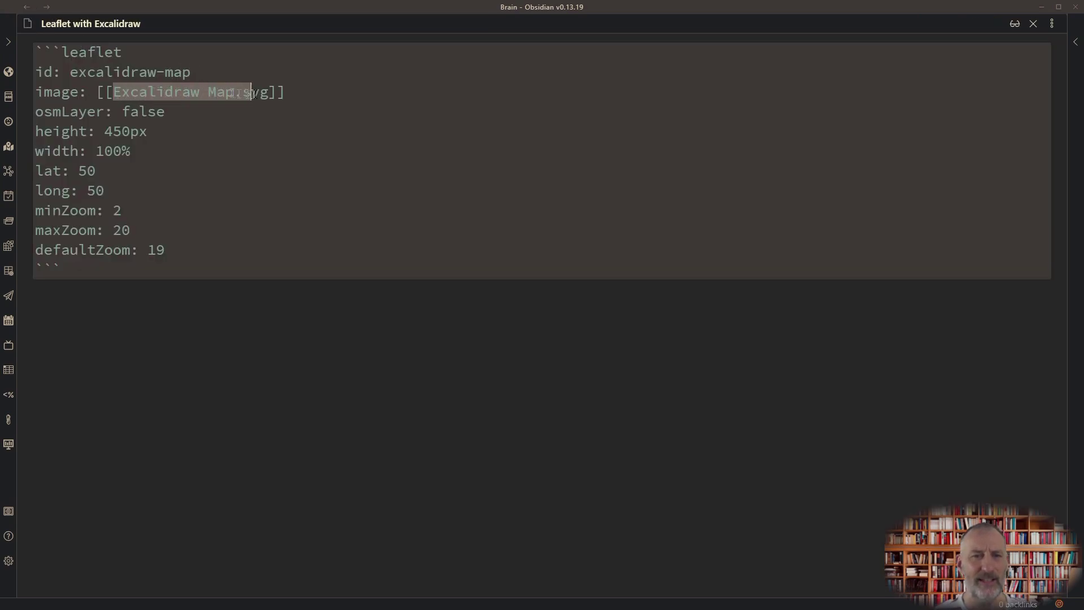
pyautogui.click(353, 484)
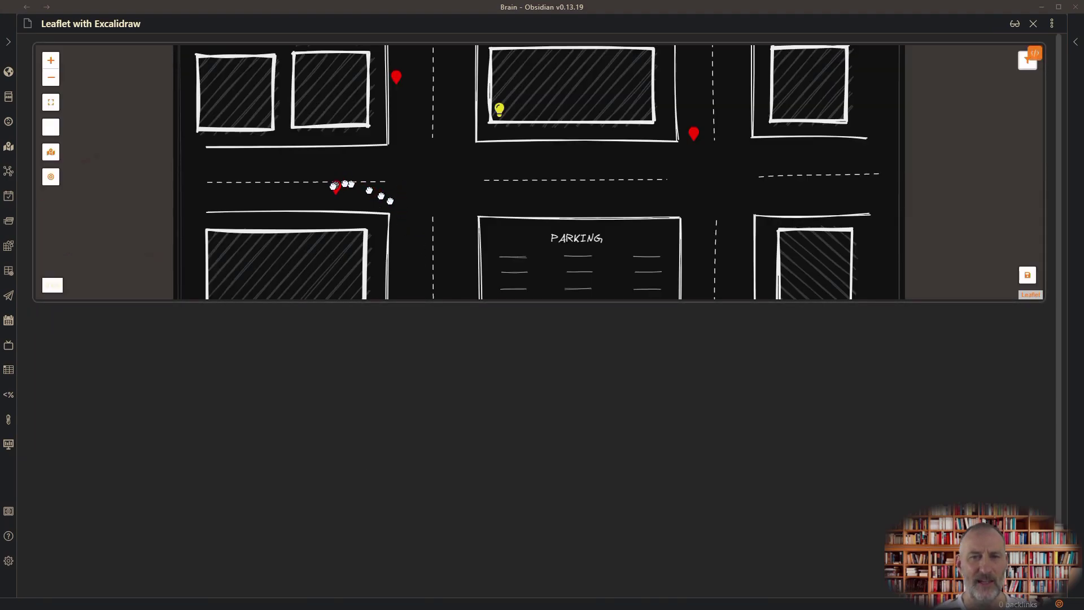
pyautogui.moveTo(403, 218); pyautogui.dragTo(274, 204)
pyautogui.moveTo(499, 115); pyautogui.dragTo(487, 225)
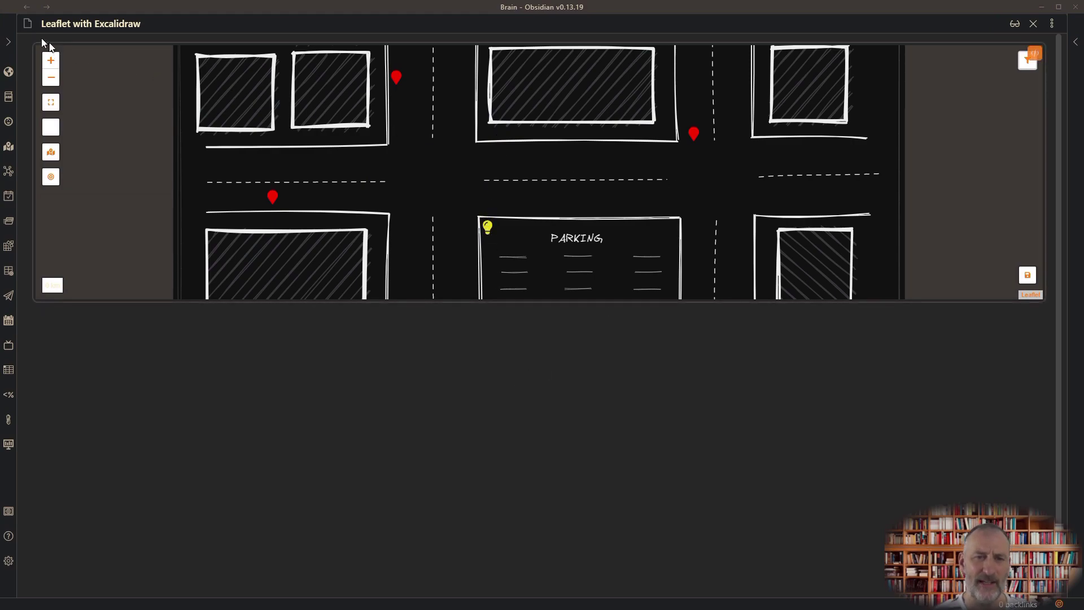
# - In Excalidraw Map, give the wide top-middle rectangle a pink (fa5252) background
pyautogui.click(48, 8)
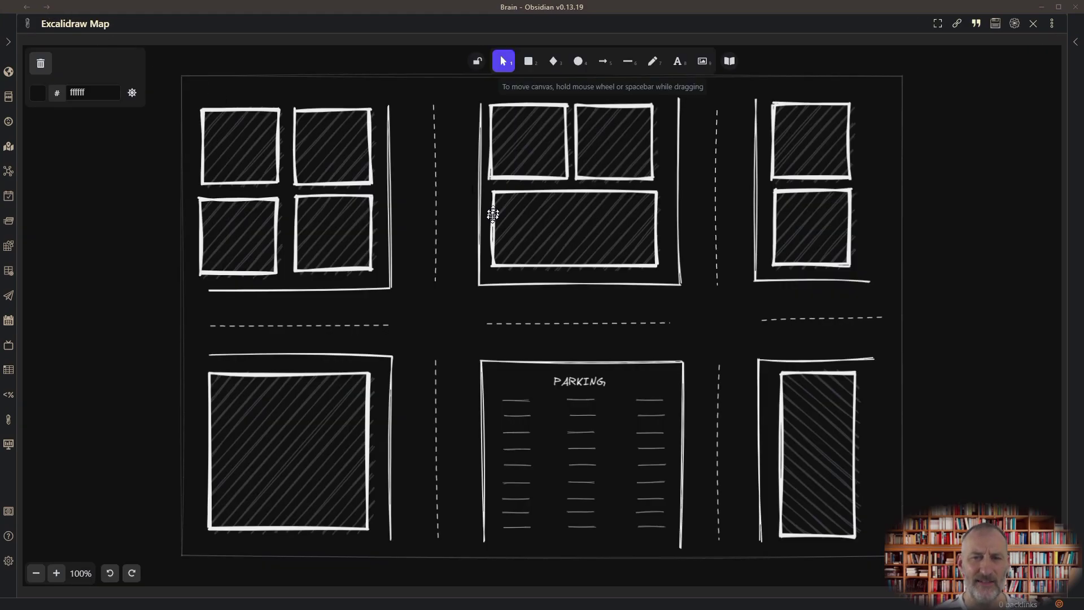
pyautogui.click(503, 259)
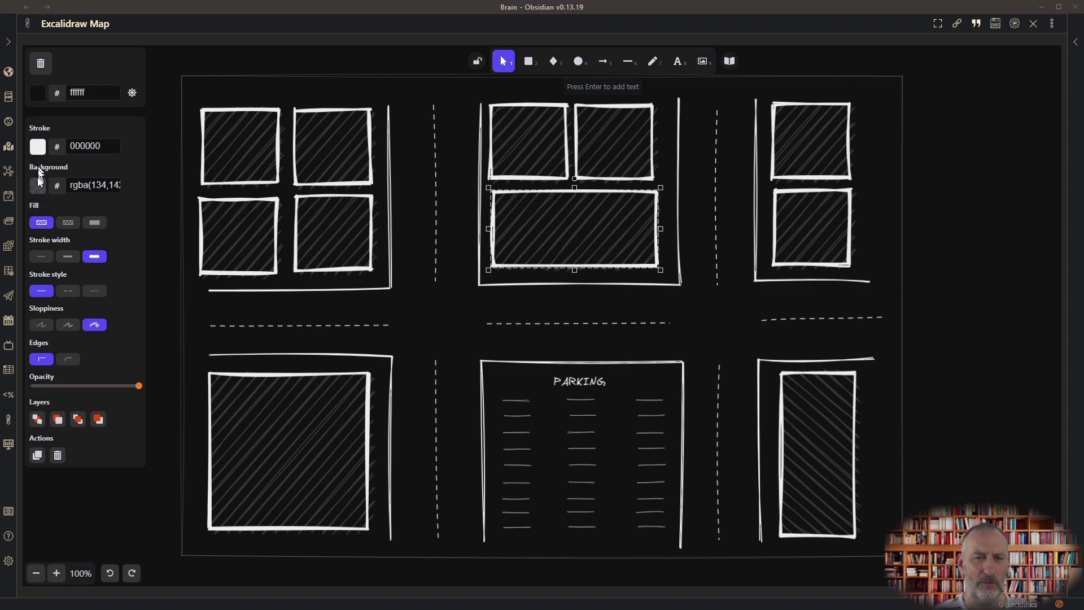
pyautogui.click(38, 192)
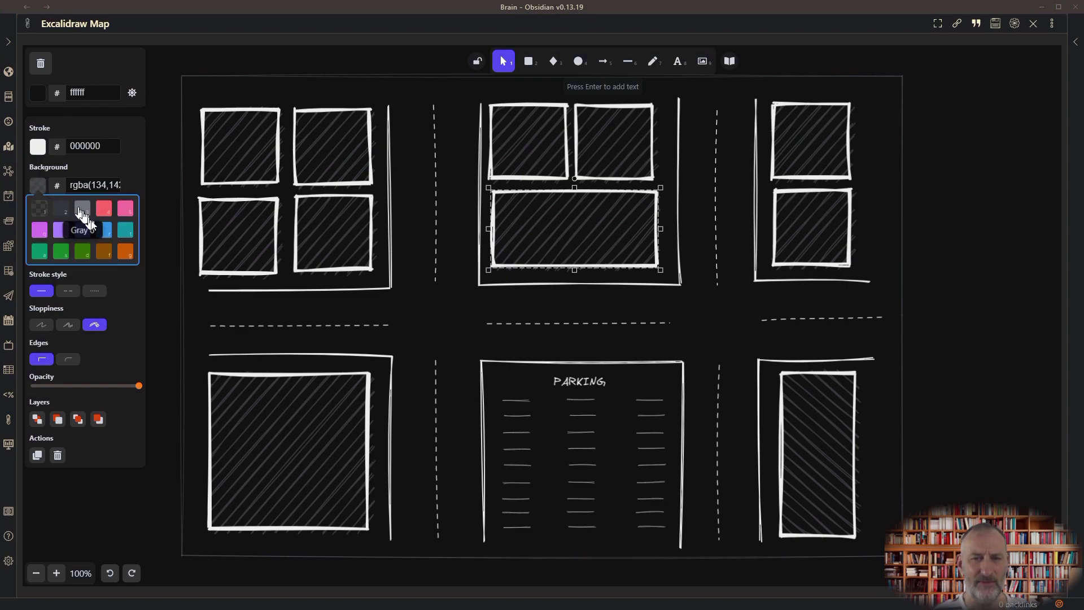
pyautogui.click(104, 209)
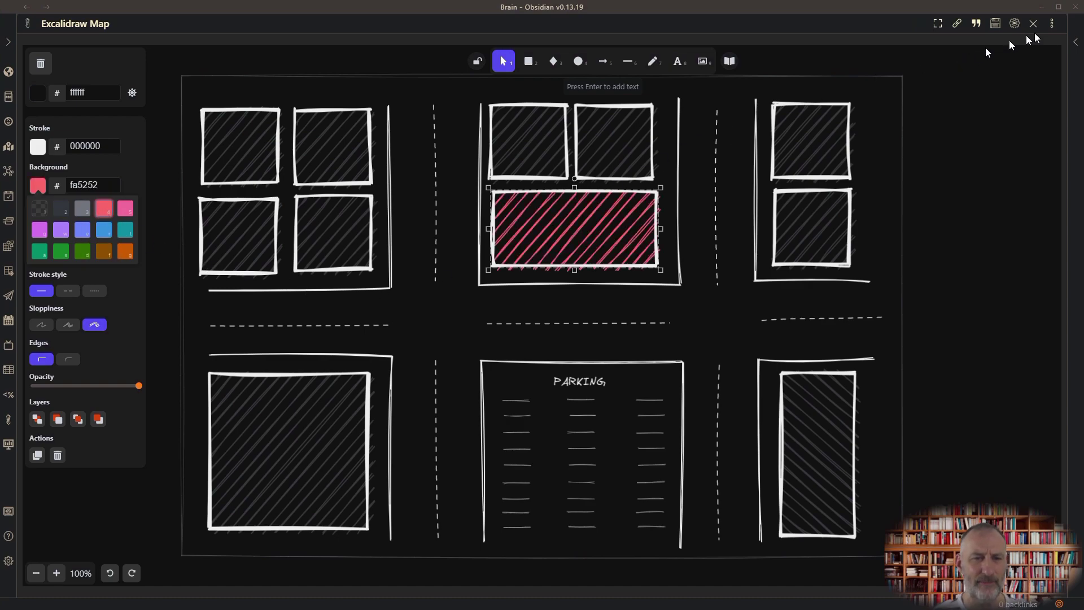
# - Save the recoloured drawing as an SVG and return to the Leaflet note
pyautogui.click(1052, 23)
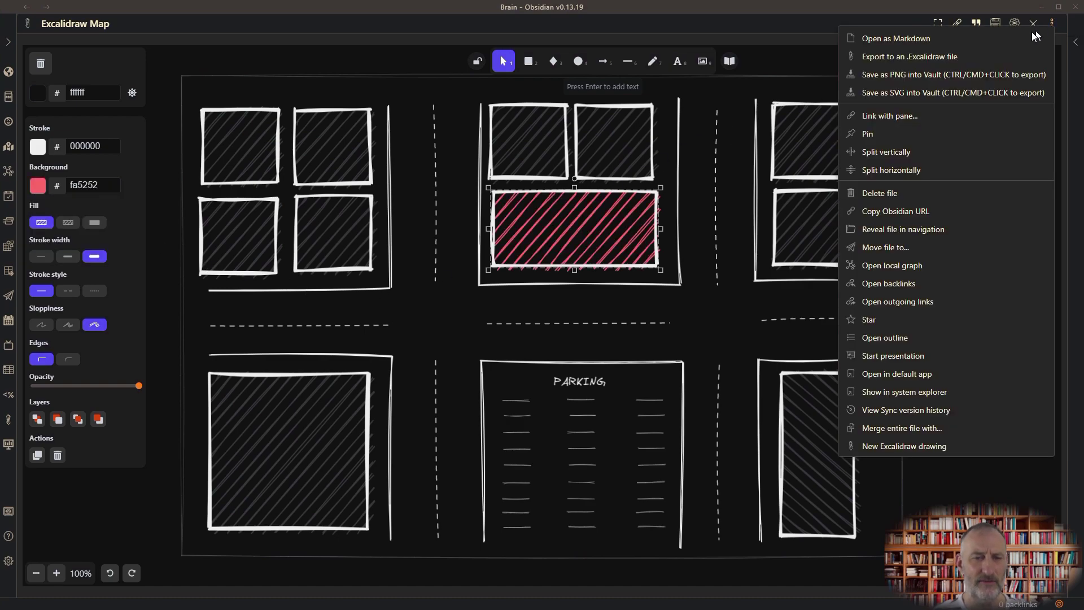
pyautogui.click(941, 93)
pyautogui.click(28, 8)
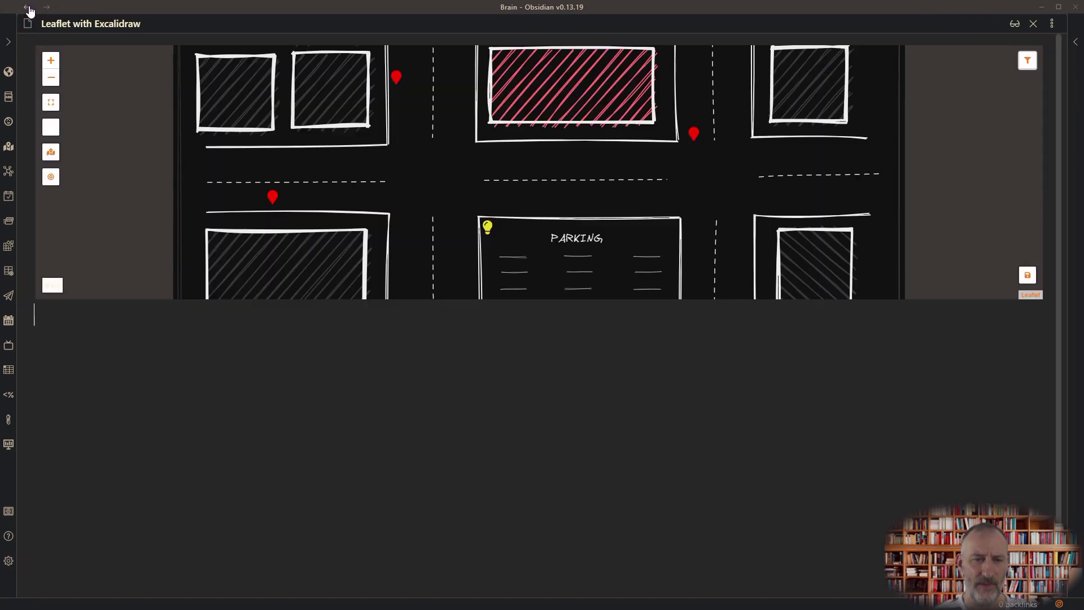
pyautogui.moveTo(1021, 71)
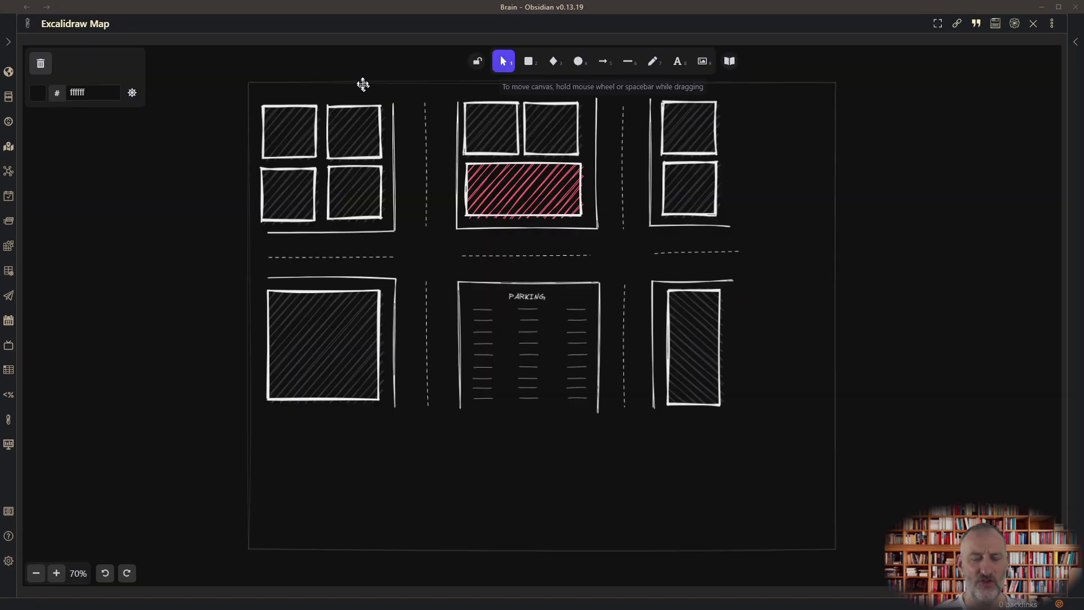
# - Select all of the drawing, re-save it as an SVG, and return to the Leaflet note
pyautogui.click(363, 85)
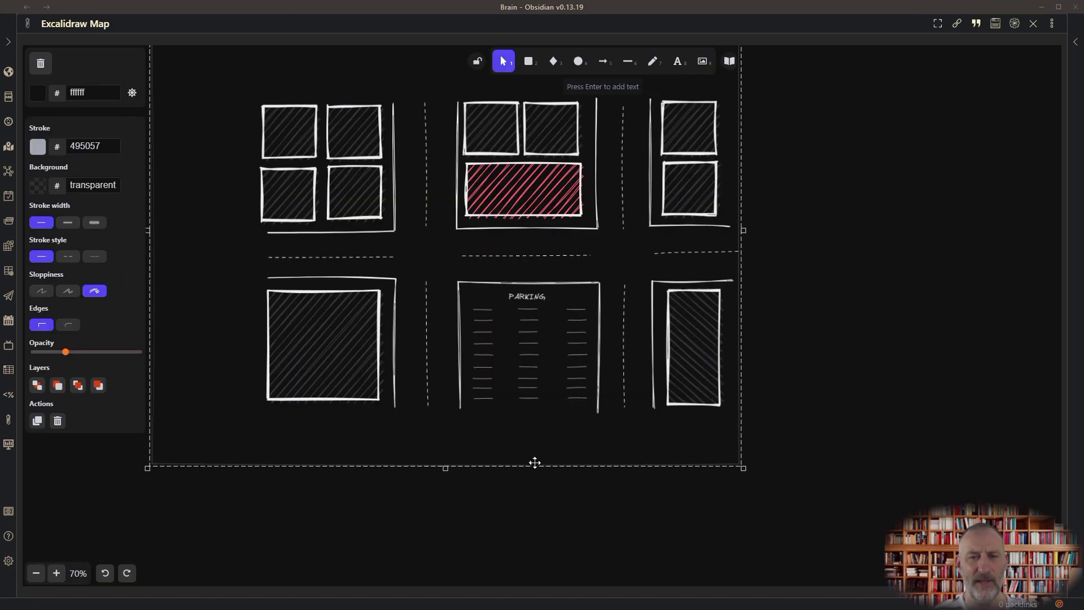
pyautogui.click(1053, 23)
pyautogui.click(930, 96)
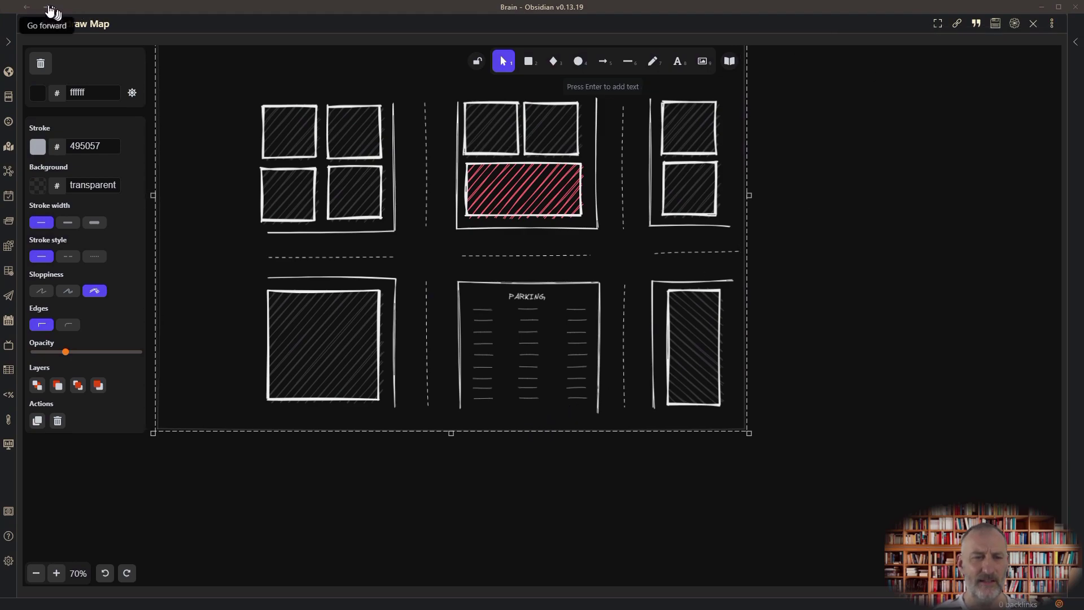
pyautogui.click(48, 8)
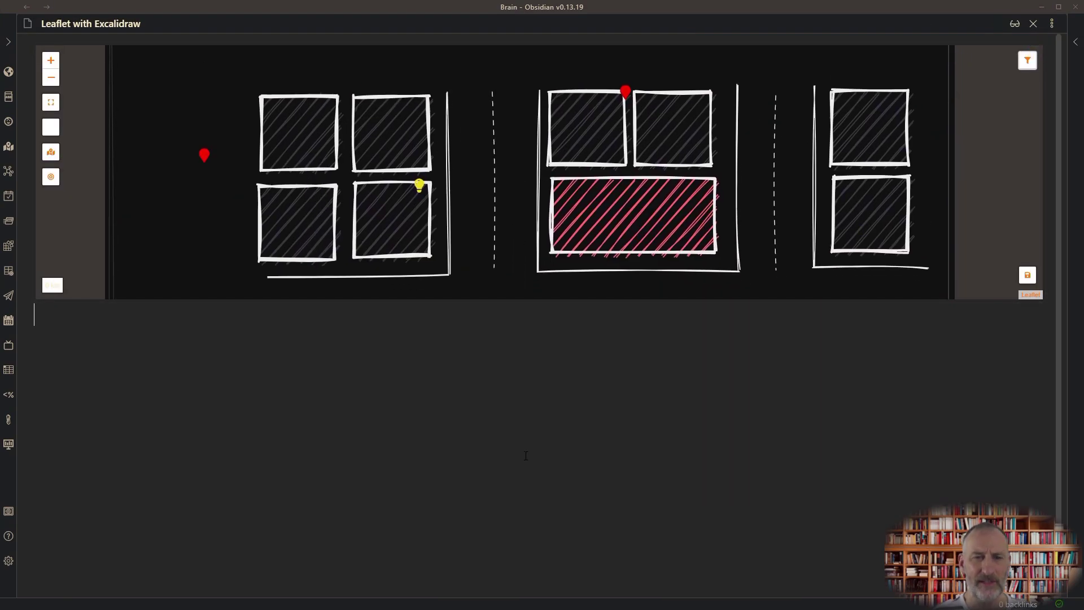